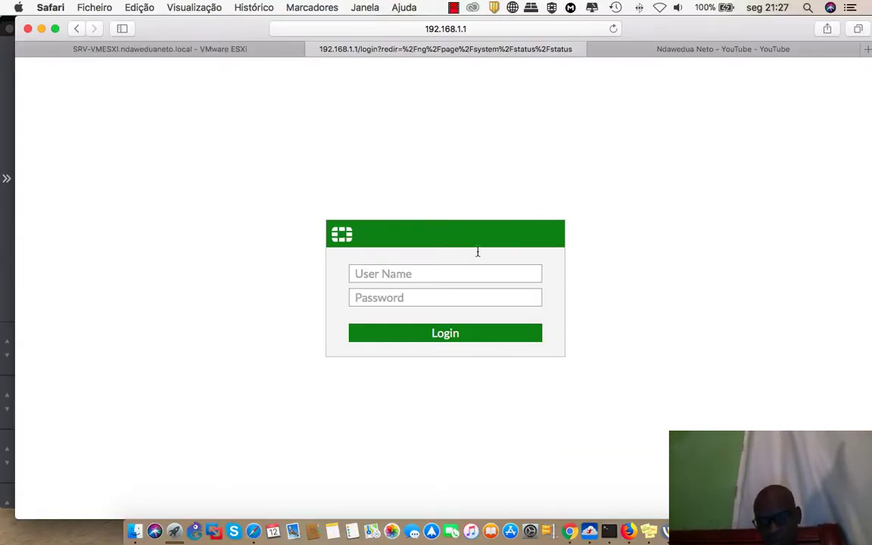
Switch to the sticky notes and review the listed apple.com, minhateca.com.br and unitel.ao addresses.
left_click(649, 530)
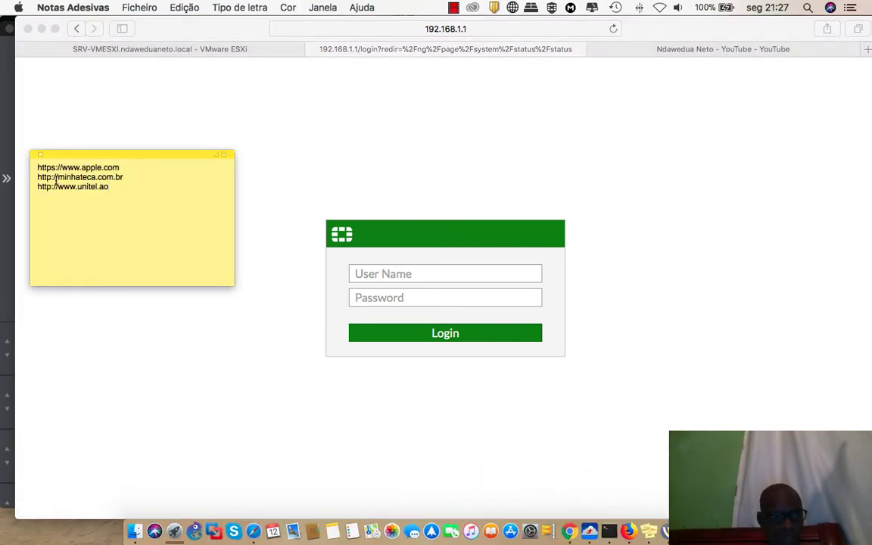
left_click_drag(39, 165, 65, 169)
left_click(124, 168)
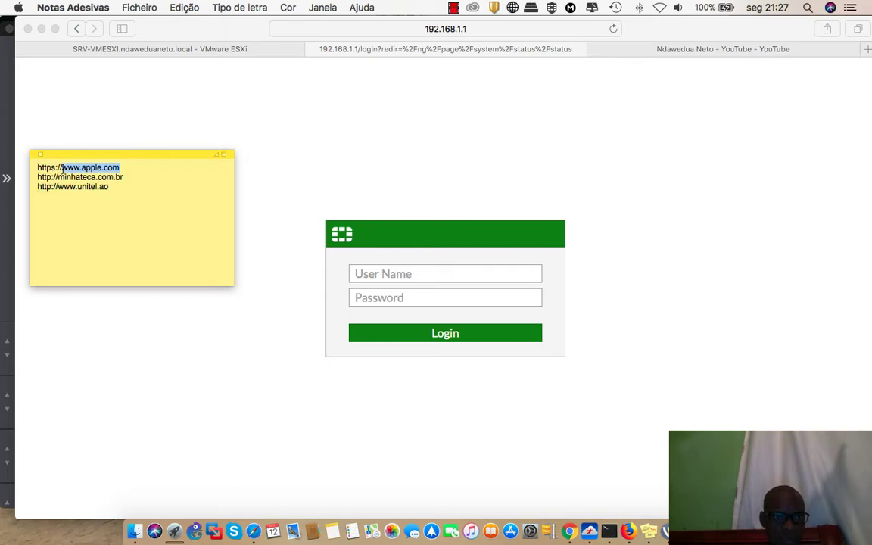
left_click_drag(124, 176, 61, 190)
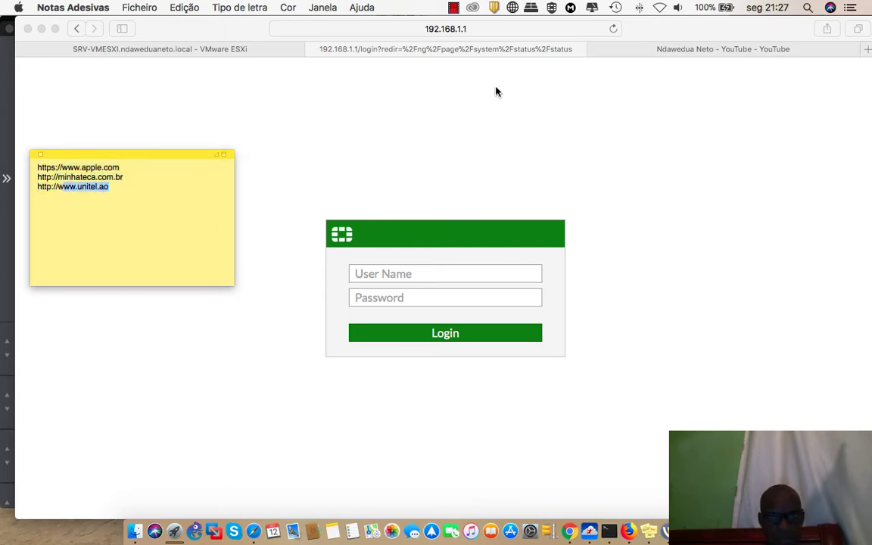
Switch to the YouTube channel page in Safari and open the CCNA - 2016 playlist.
left_click(724, 50)
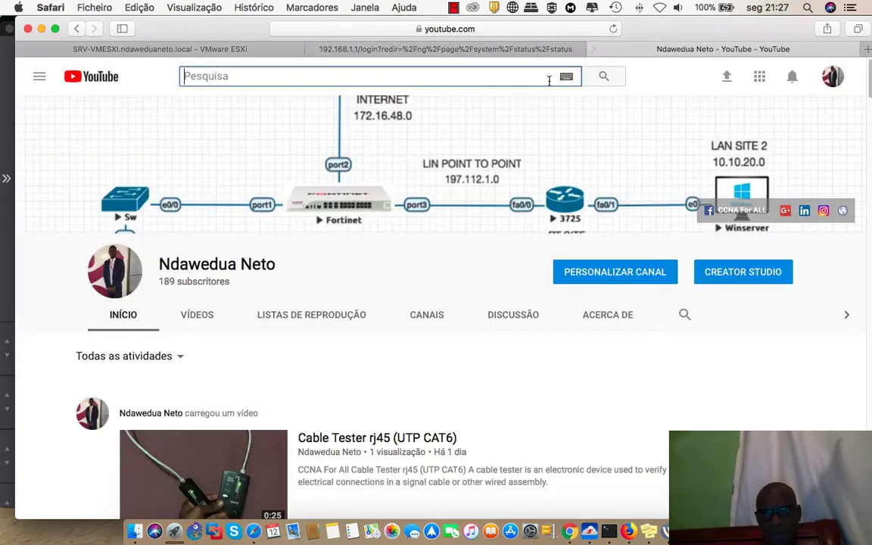
left_click_drag(662, 28, 668, 239)
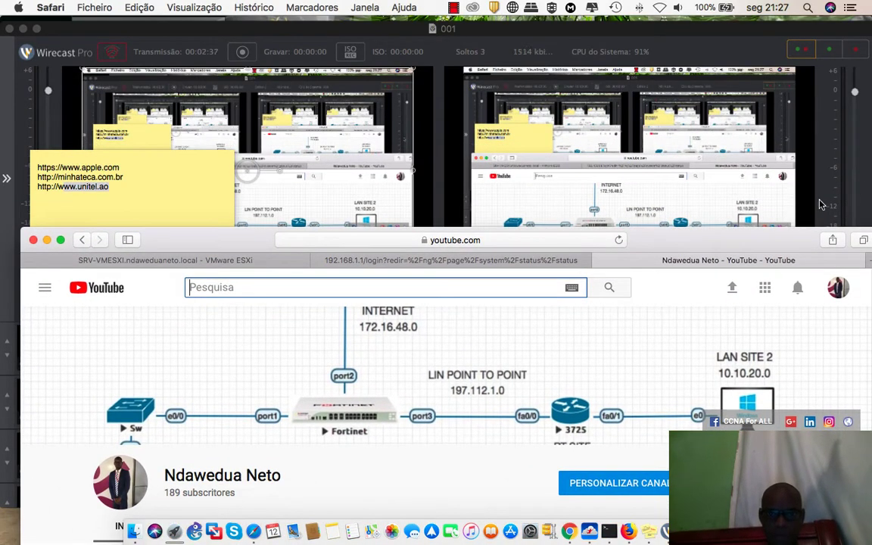
left_click_drag(746, 244, 746, 44)
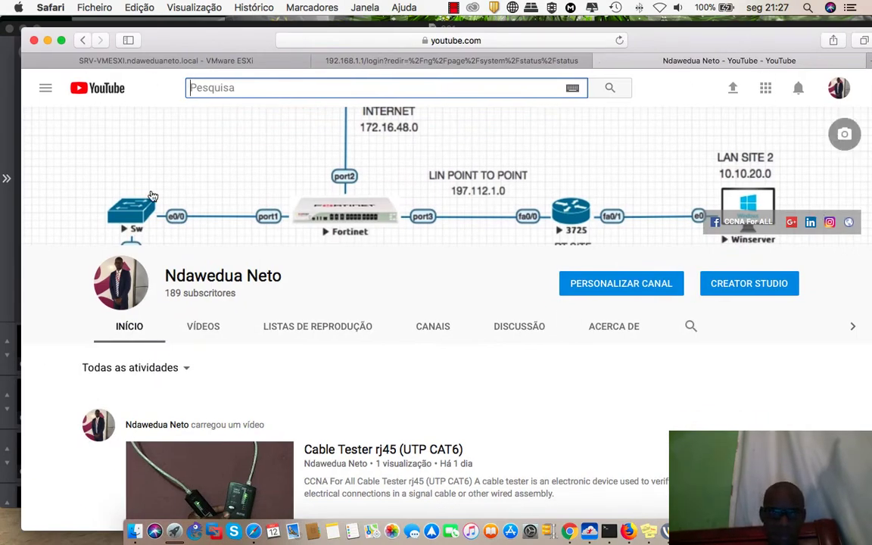
left_click(45, 89)
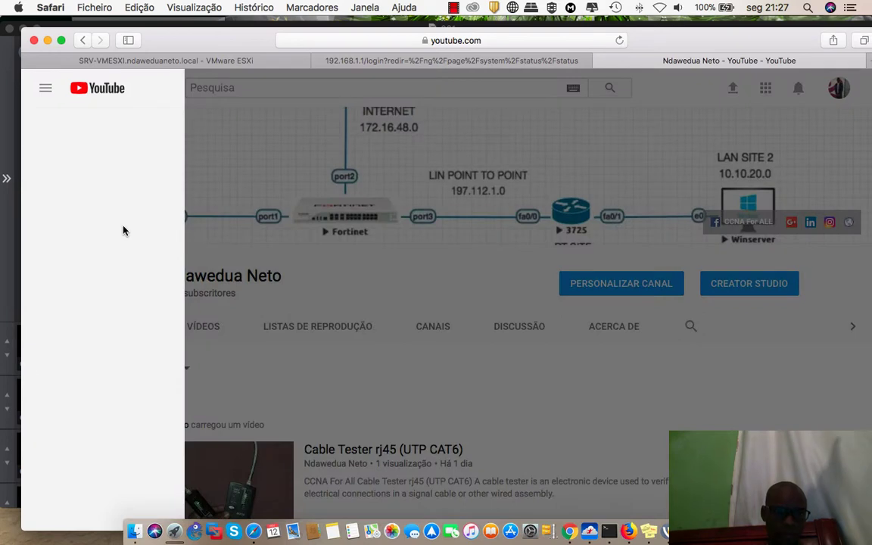
left_click(85, 333)
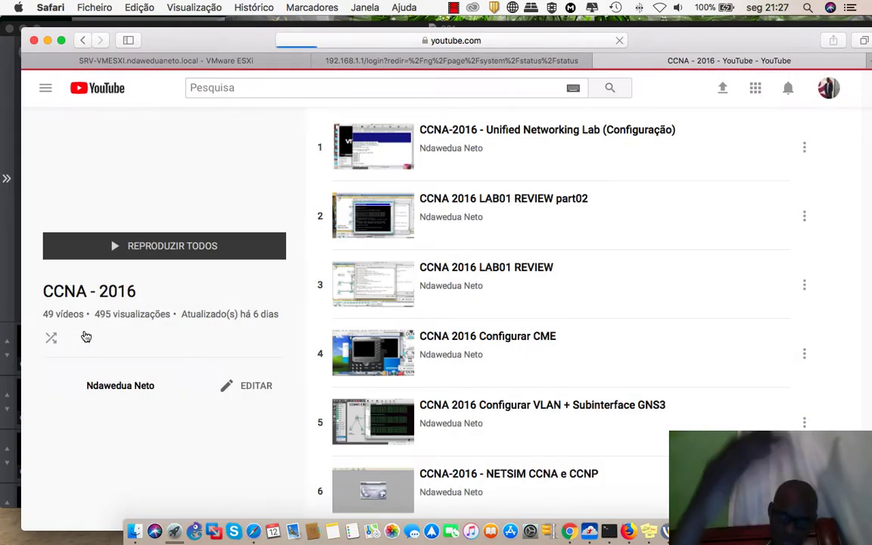
left_click(168, 244)
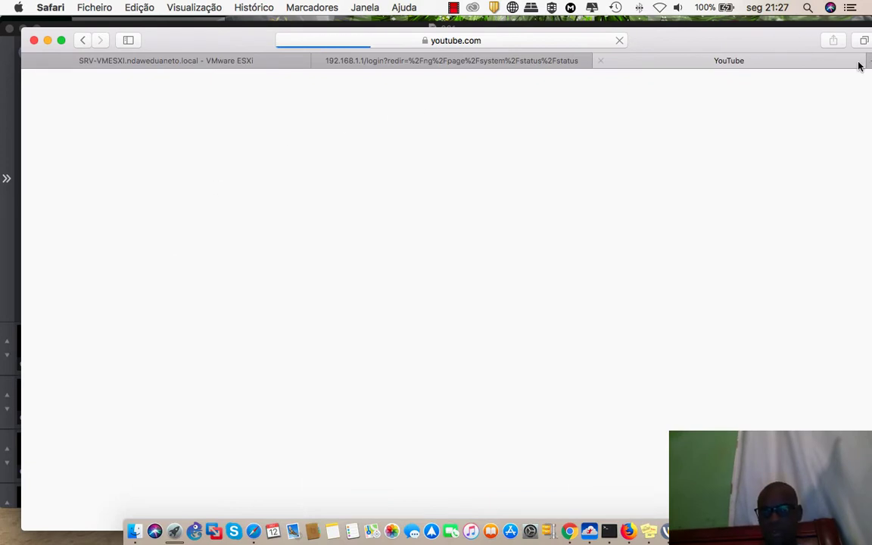
Open LinkedIn in a new browser tab.
key("super+t")
type("linkedin")
key("Return")
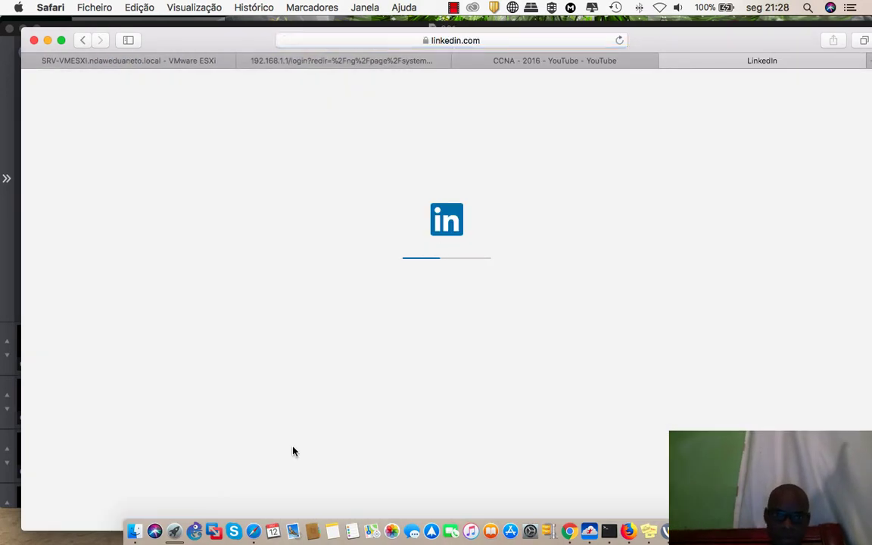
Switch to the sticky notes, go over the apple.com and minhateca.com.br entries, and return to the LinkedIn page in Safari.
left_click(642, 496)
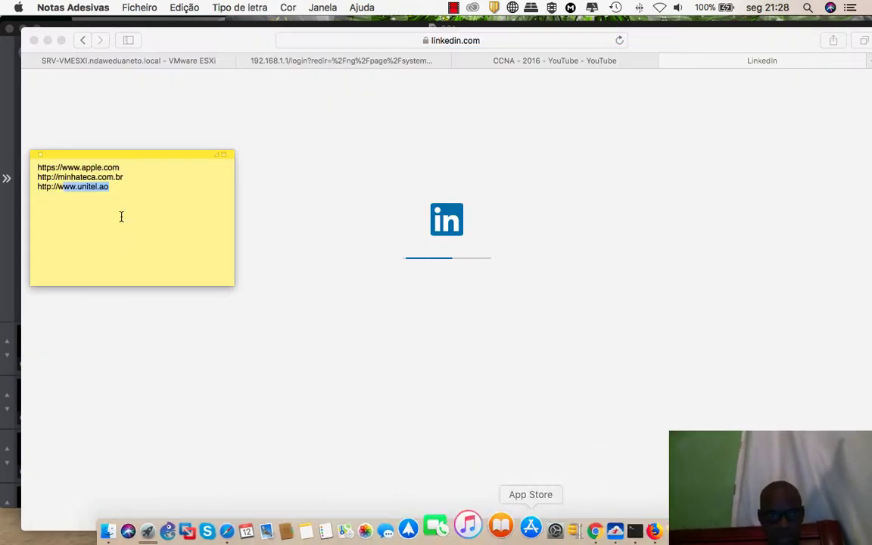
left_click_drag(81, 168, 123, 167)
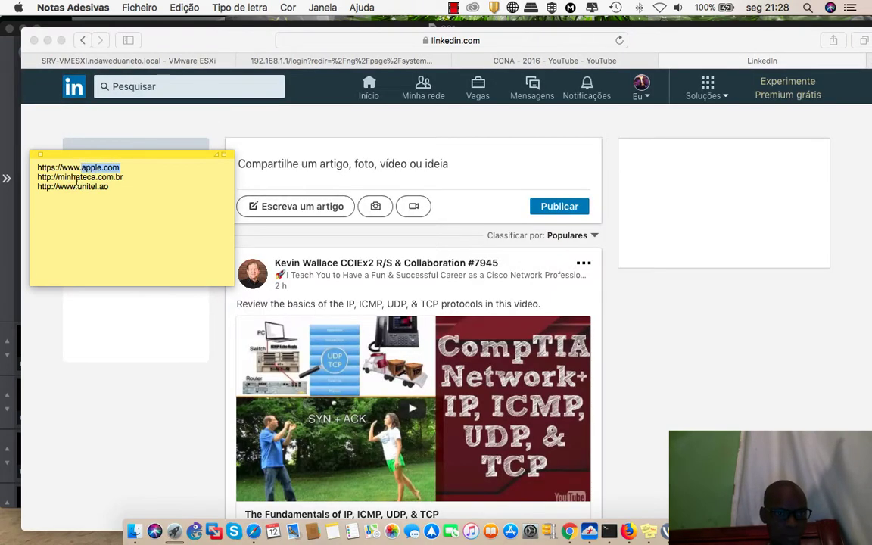
left_click_drag(58, 178, 164, 182)
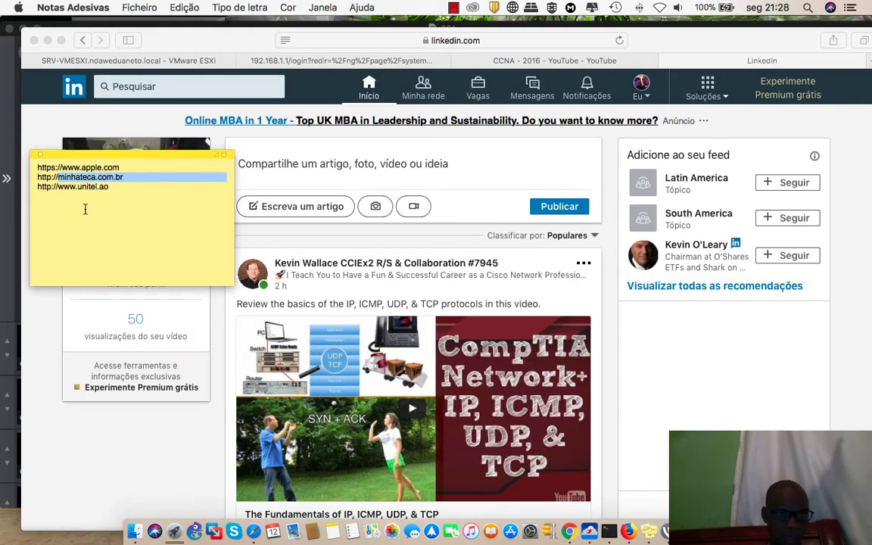
left_click(507, 180)
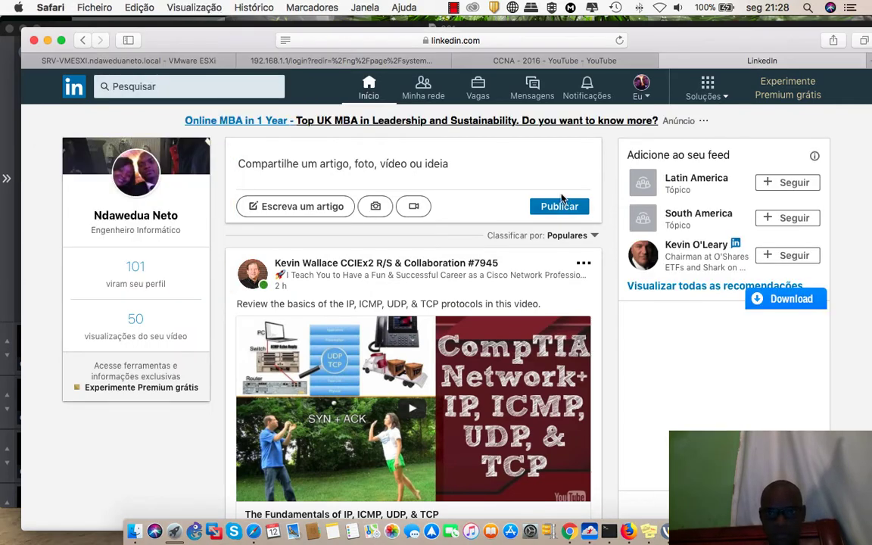
Open the LinkedIn notifications and look through the list.
left_click(587, 87)
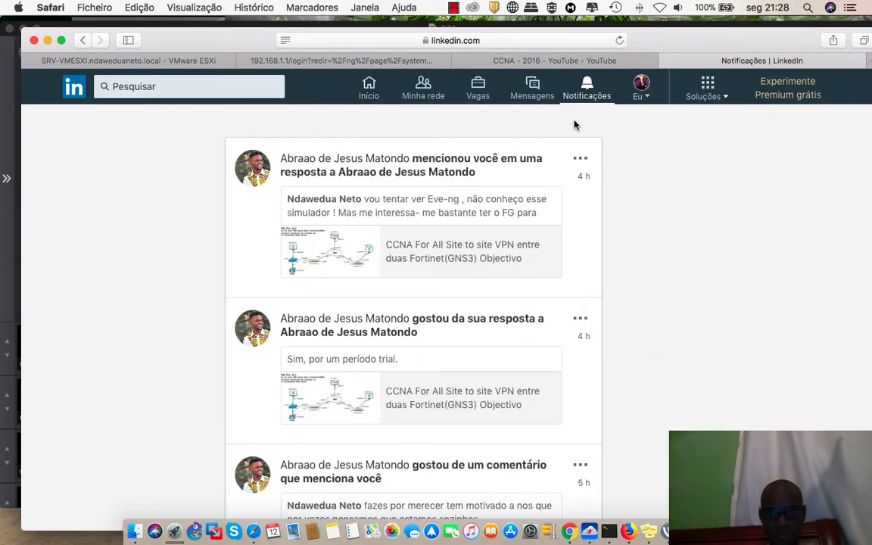
scroll(393, 288, "down", 10)
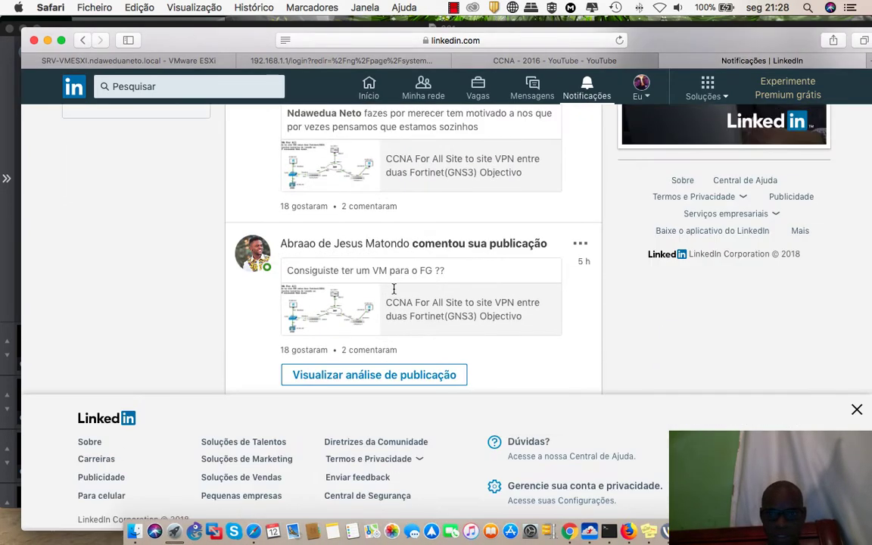
scroll(393, 291, "up", 10)
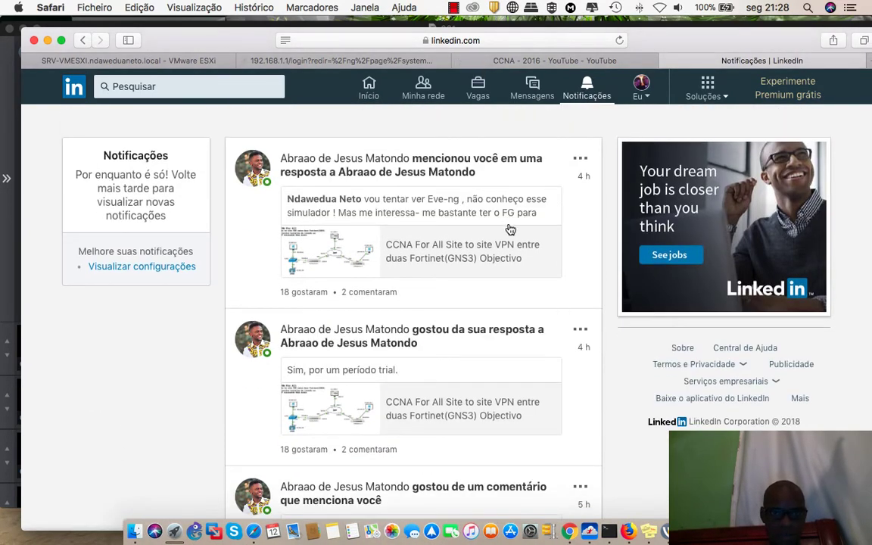
Look over the open YouTube playlist, the FortiGate login page and the Fortigate-20000 virtual machine in VMware ESXi.
left_click(501, 64)
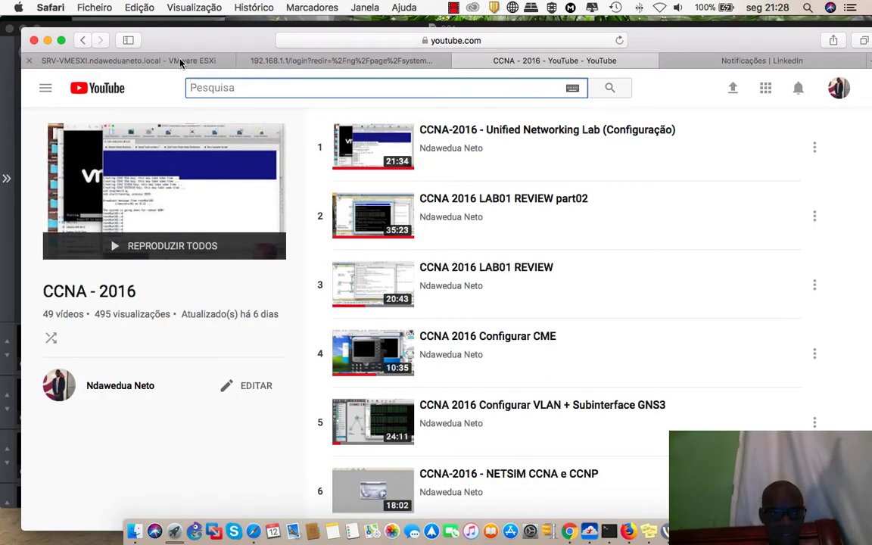
left_click(338, 61)
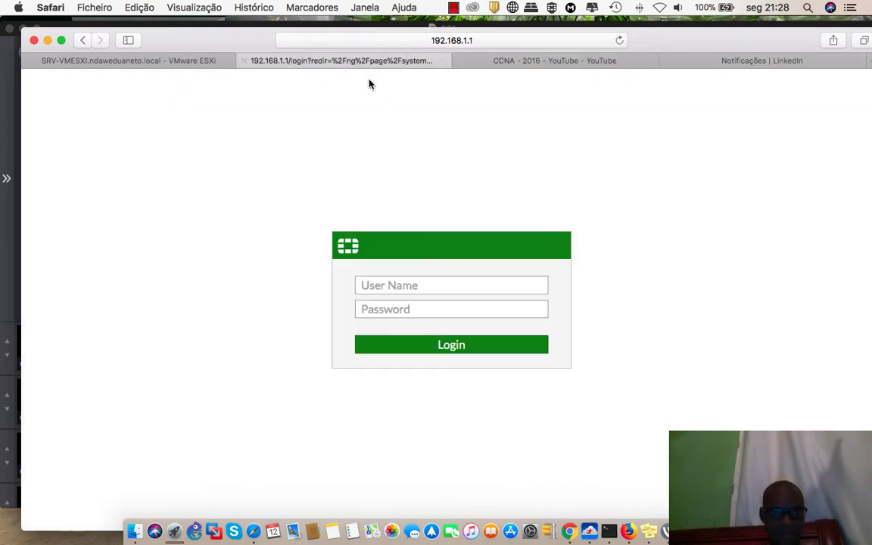
left_click(724, 60)
left_click(104, 55)
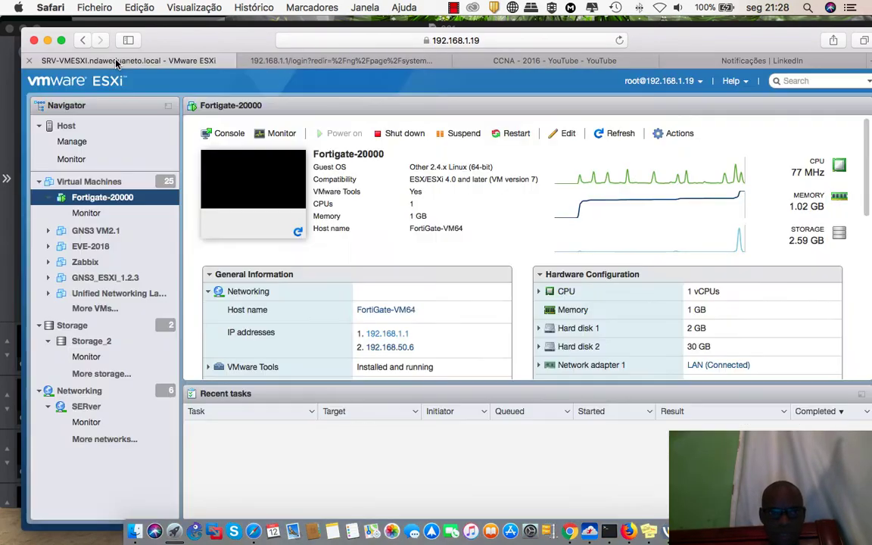
Log in to the FortiGate at 192.168.1.1 as admin with the saved password and postpone the licence reminder.
left_click(294, 61)
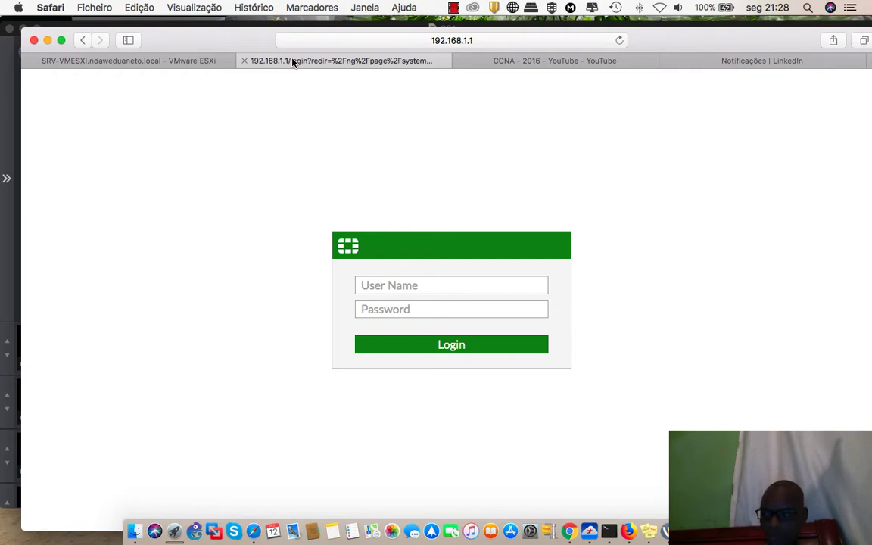
left_click(372, 286)
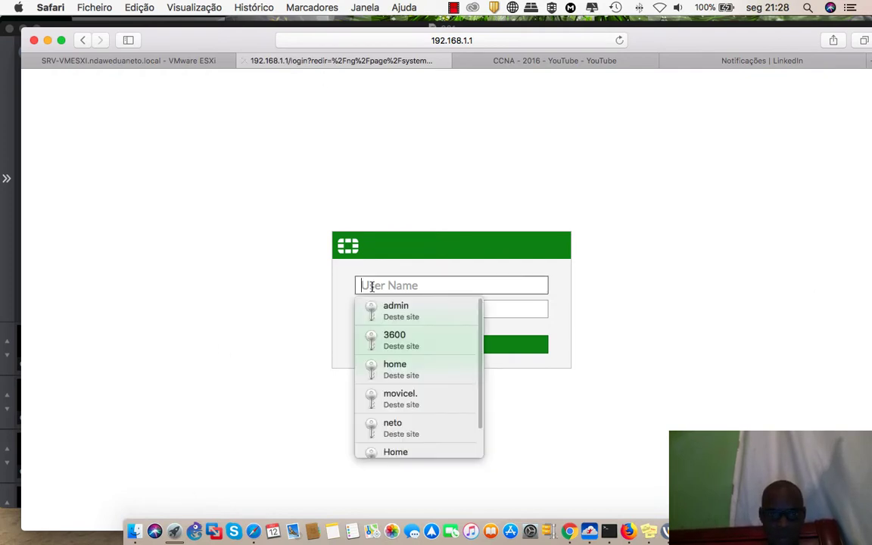
key("Down")
key("Return")
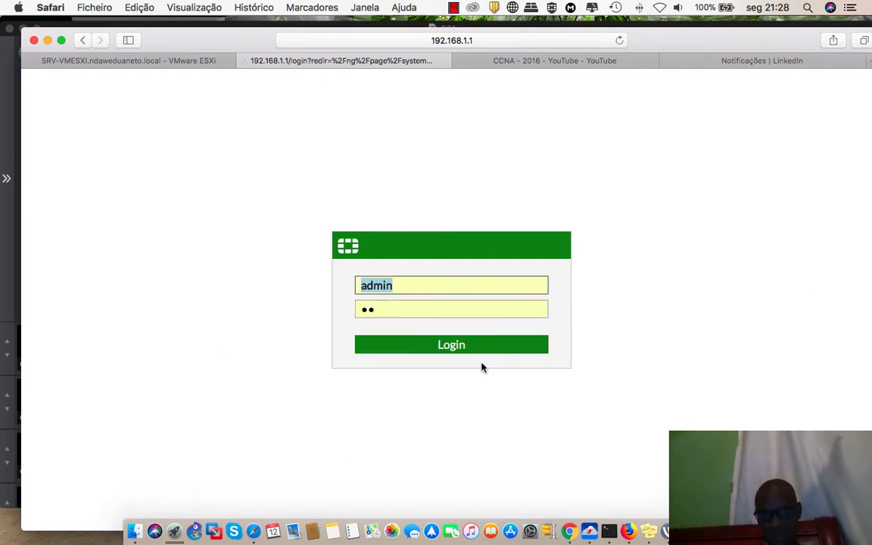
key("Return")
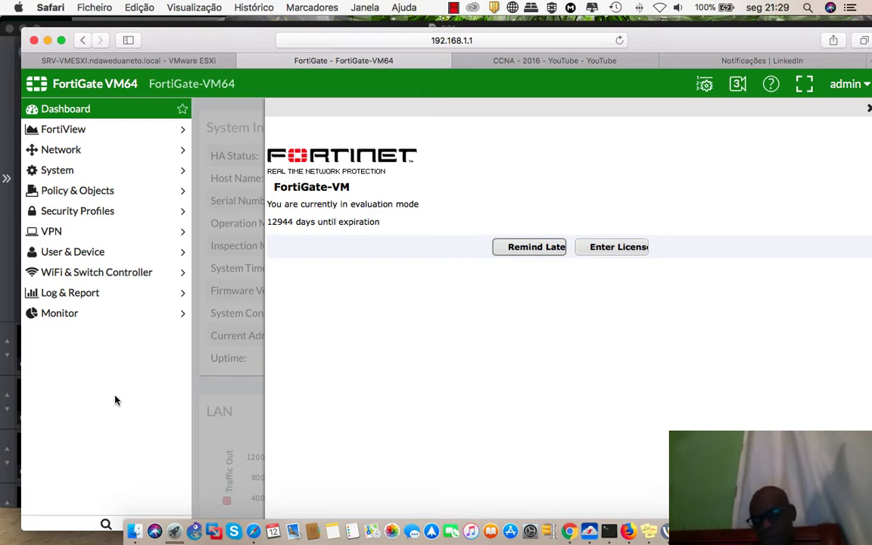
left_click(532, 251)
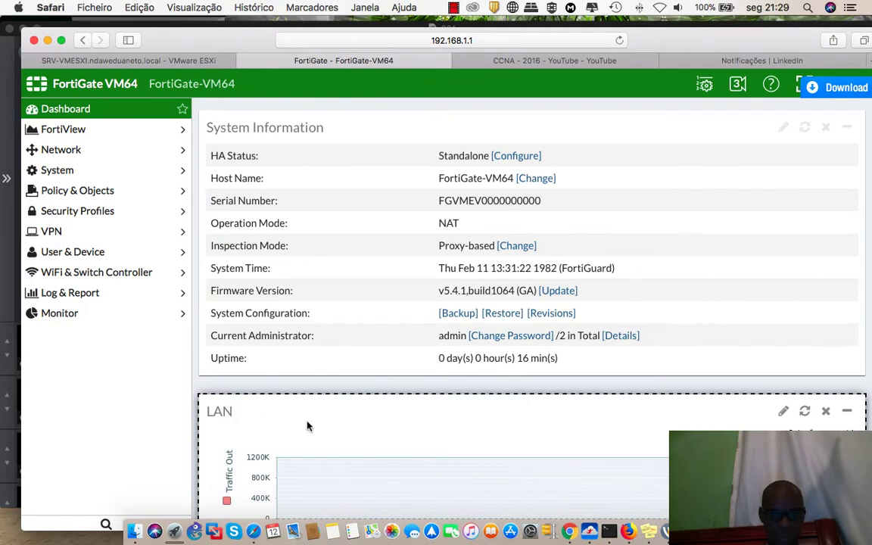
Check the sticky note of sites again, look through the FortiGate navigation sections and view the IPv4 policy list.
left_click(656, 521)
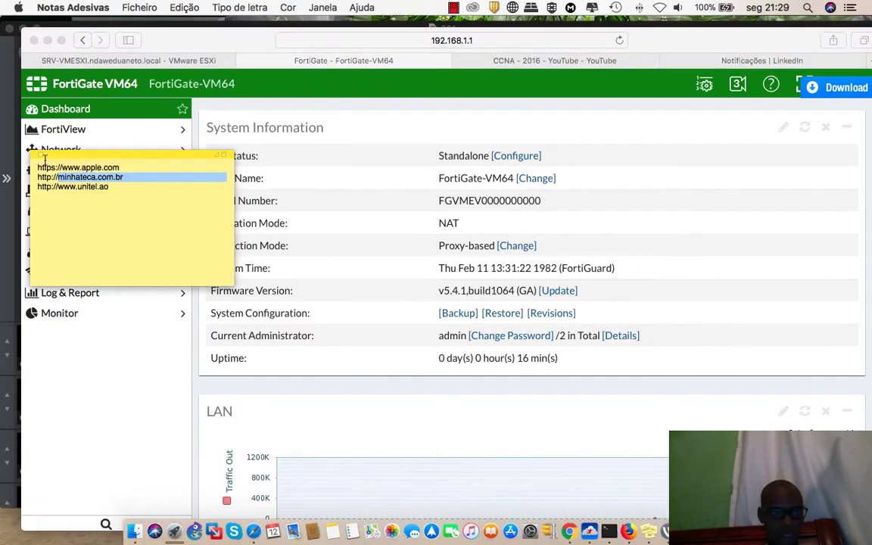
left_click(113, 109)
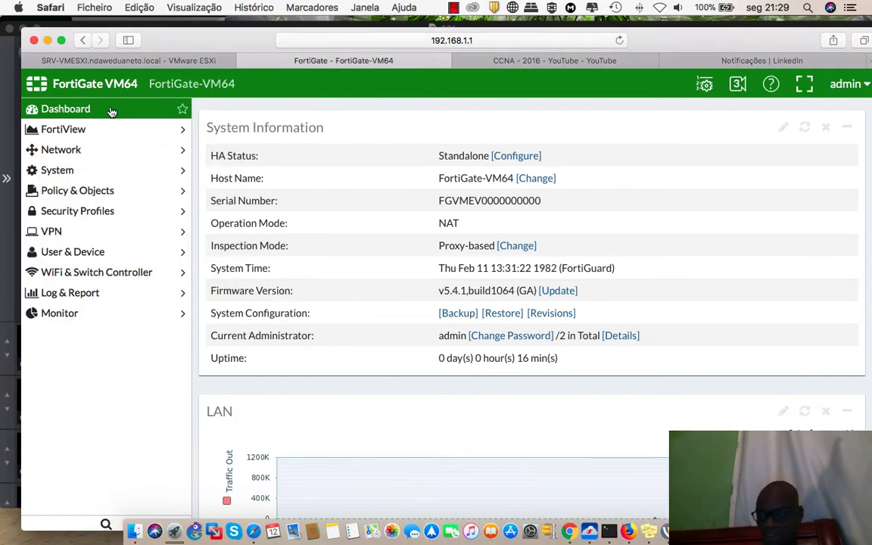
left_click(71, 134)
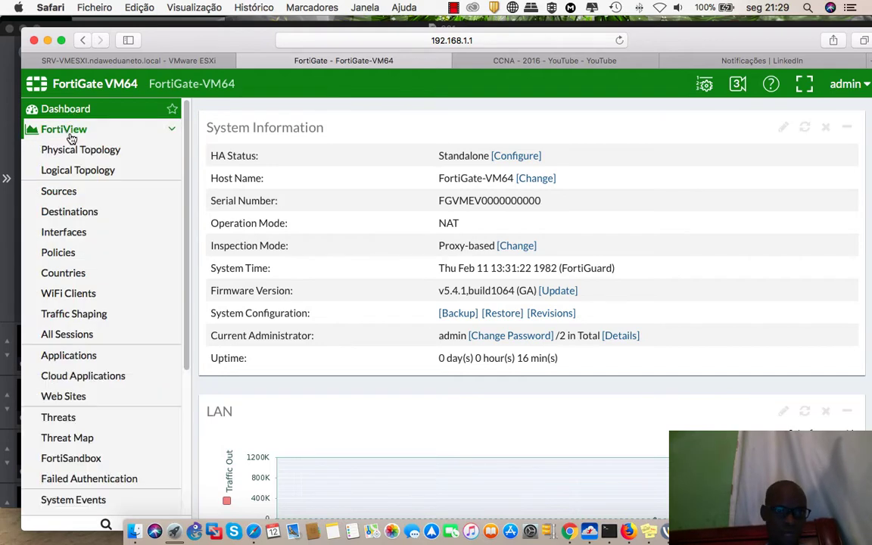
left_click(67, 134)
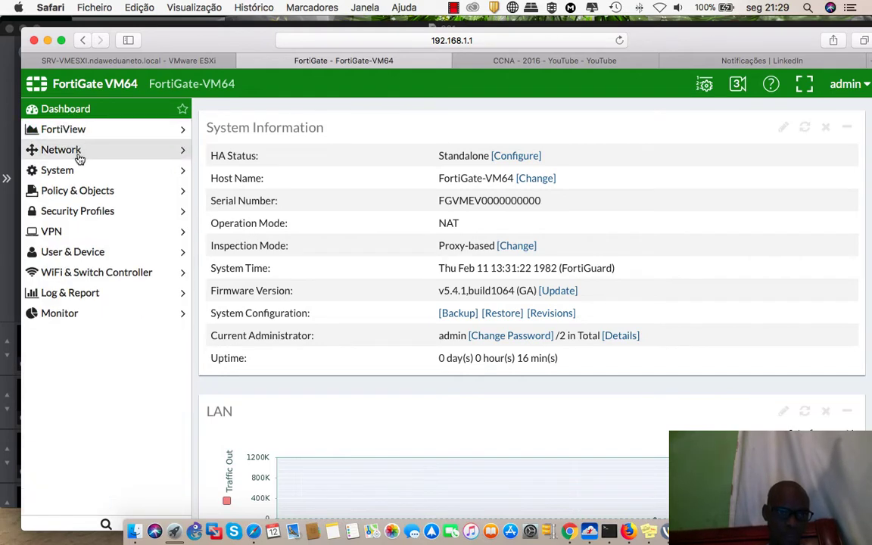
left_click(67, 157)
left_click(90, 173)
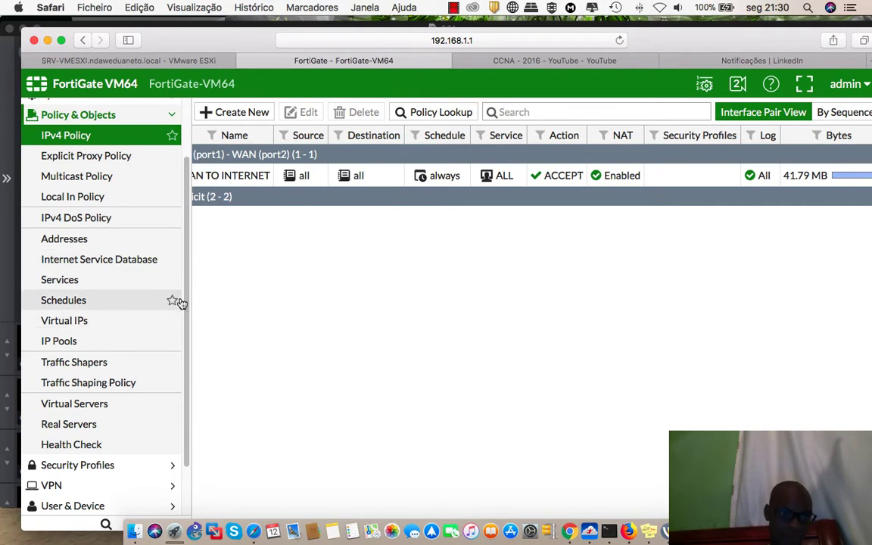
Revisit the LinkedIn and YouTube pages, and open the Apple website from the favourites in a new browser tab.
left_click(739, 59)
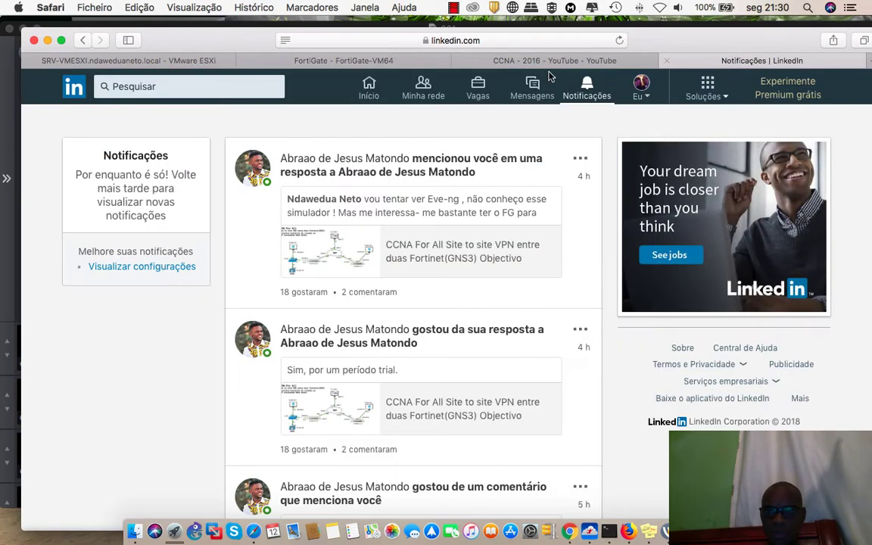
left_click(537, 57)
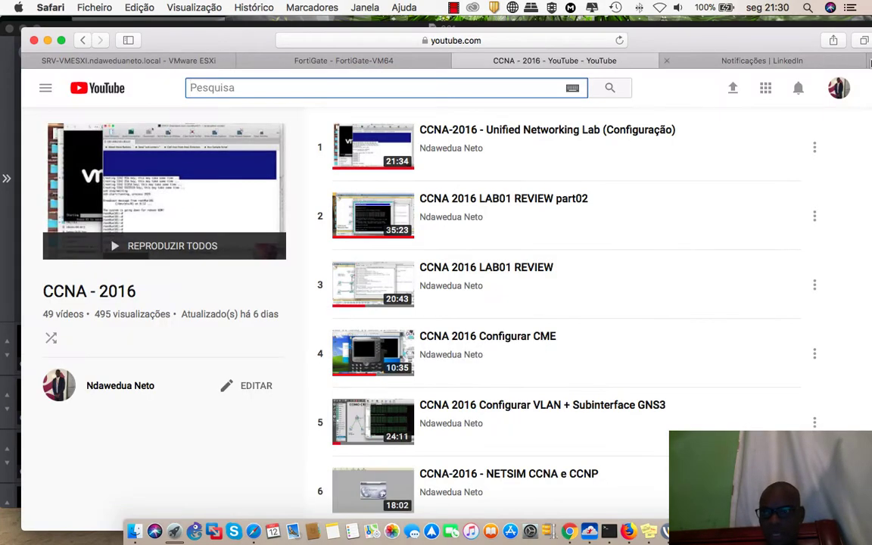
key("super+t")
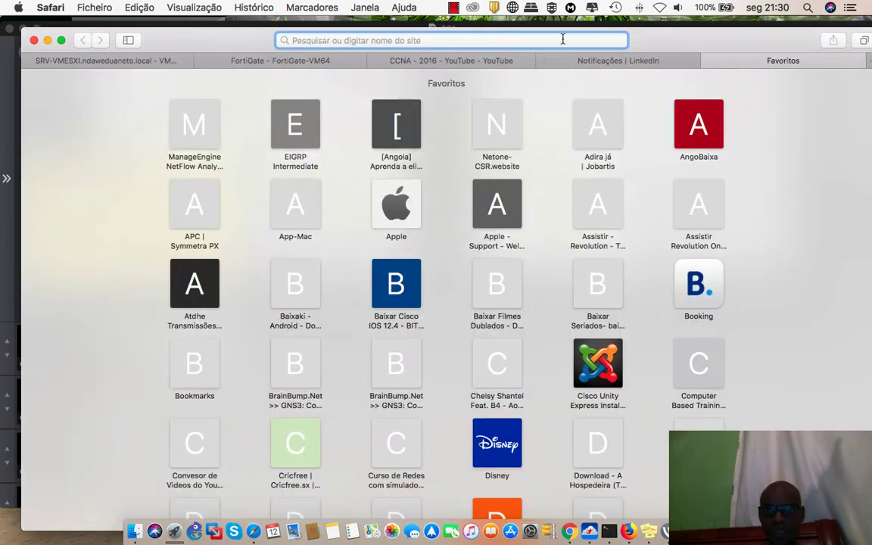
left_click(379, 193)
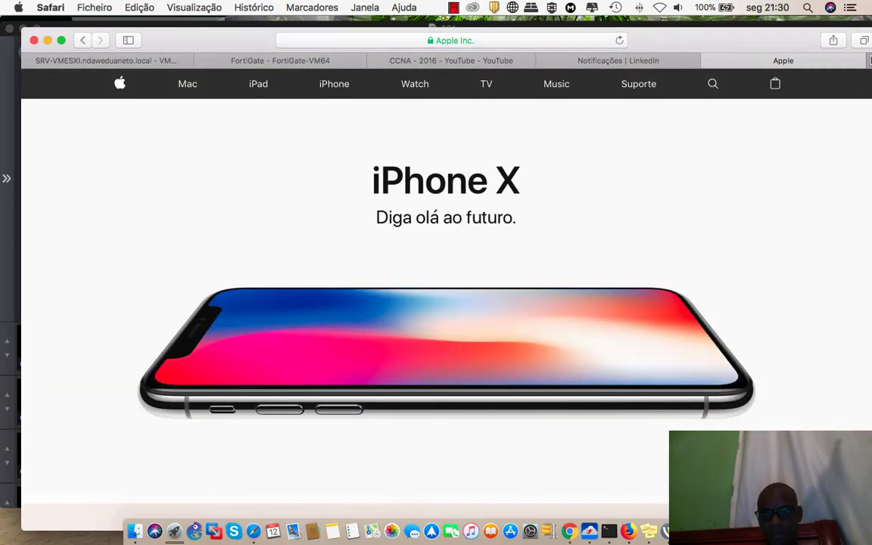
left_click(870, 60)
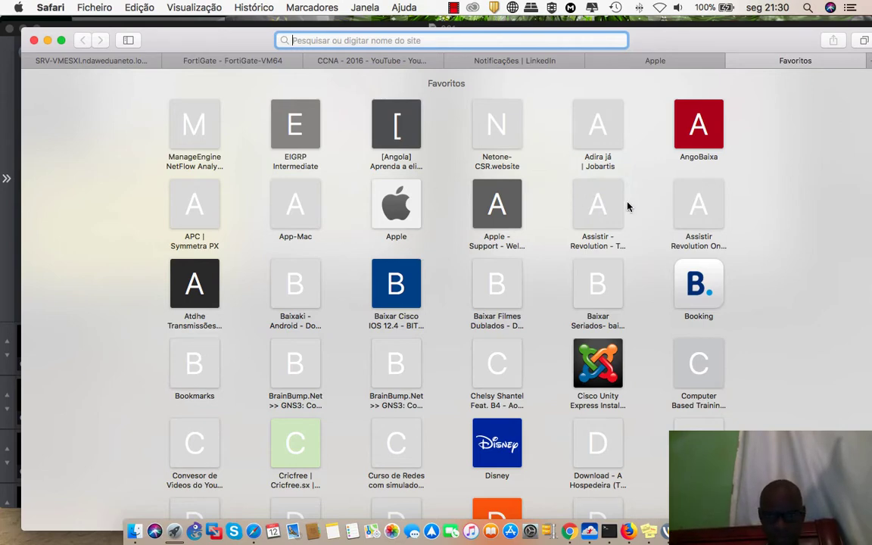
left_click(524, 135)
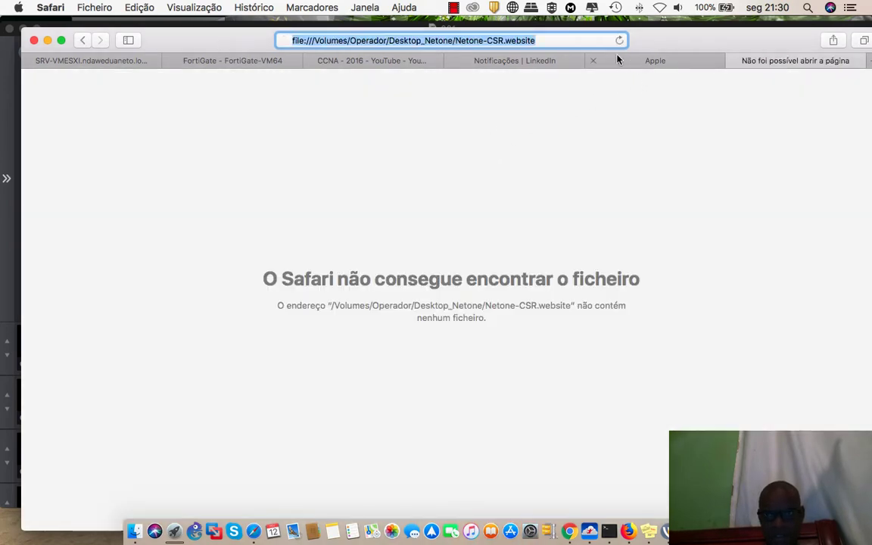
left_click(732, 60)
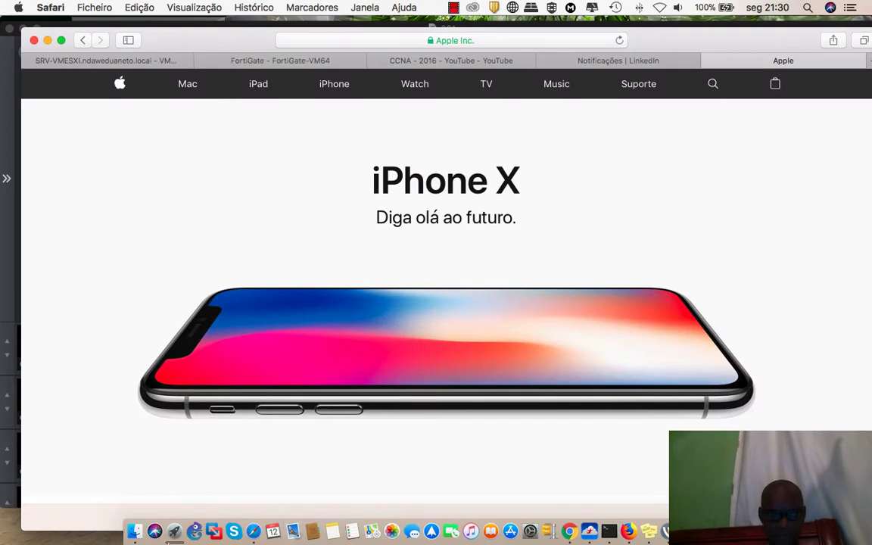
left_click(648, 532)
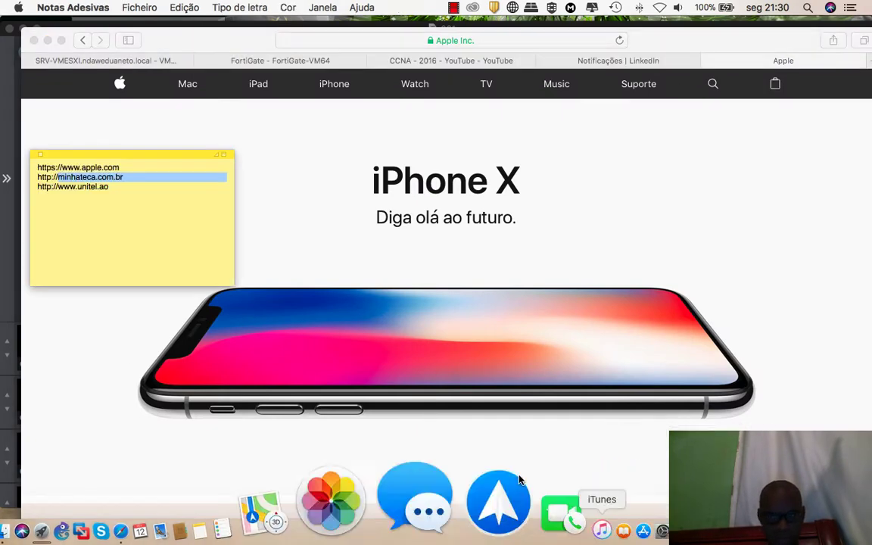
left_click(82, 202)
left_click_drag(36, 177, 116, 177)
right_click(120, 175)
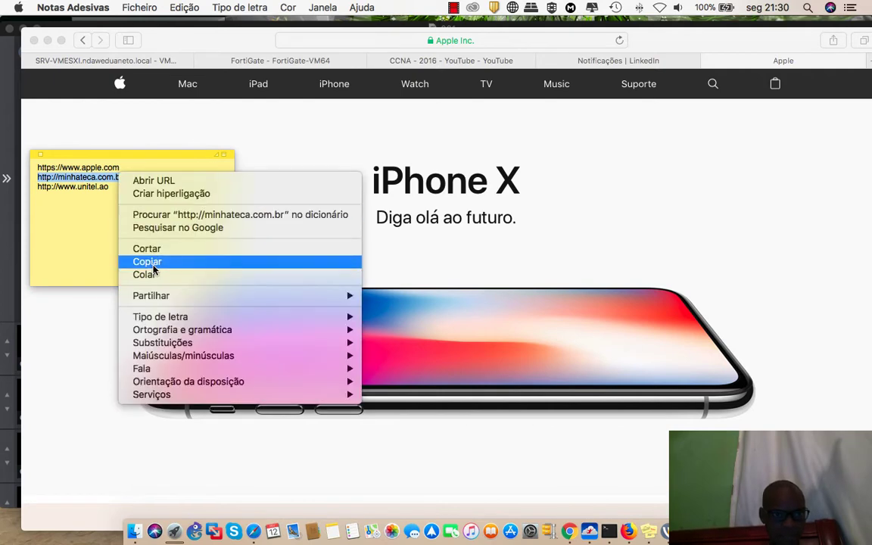
left_click(274, 257)
left_click(867, 65)
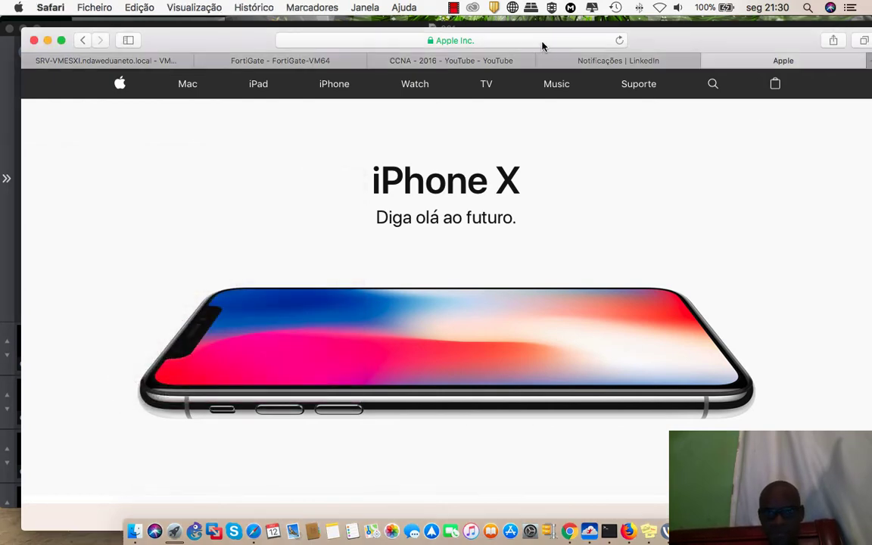
key("super+t")
right_click(497, 31)
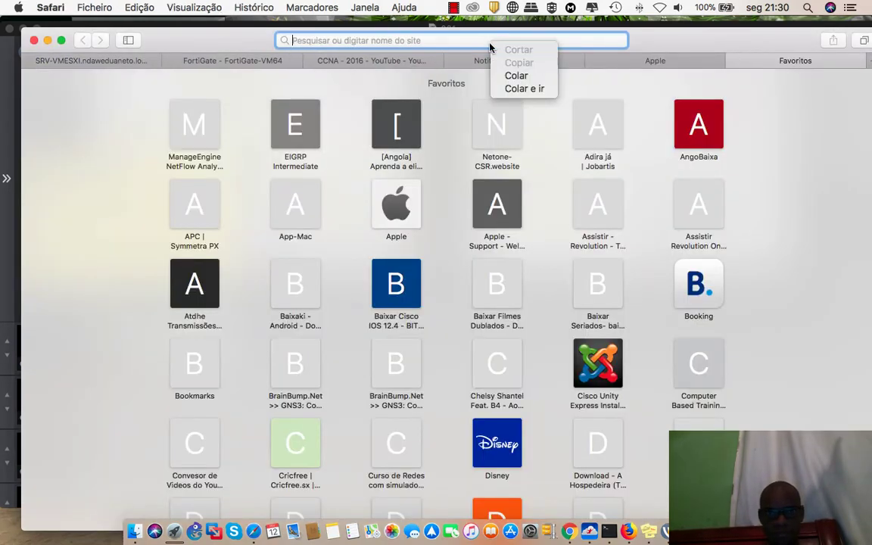
left_click(517, 85)
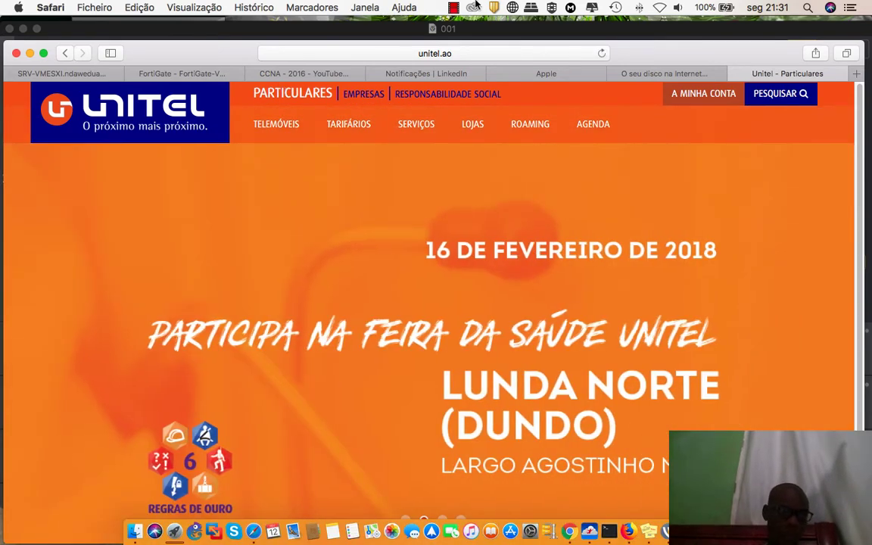
Return to the FortiGate page, open the Web Filter settings under Security Profiles and dismiss the licence warning.
left_click(135, 73)
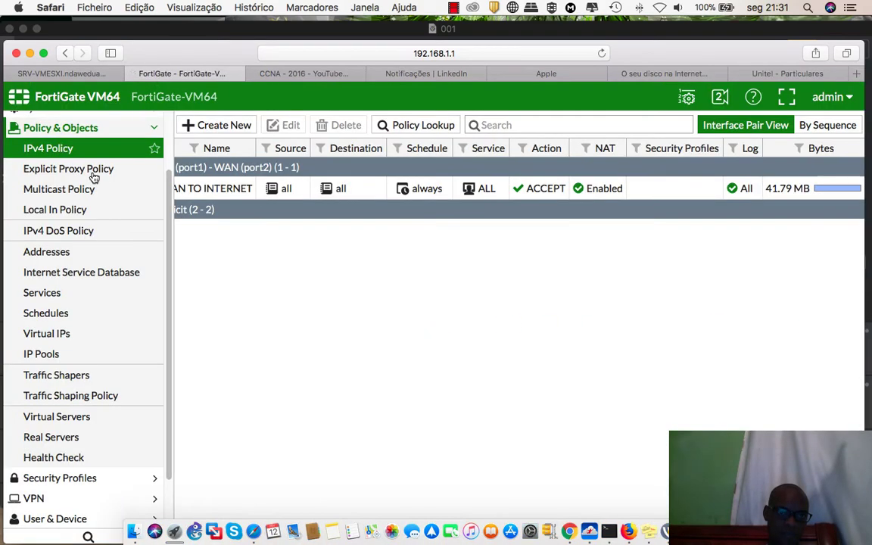
scroll(60, 338, "up", 3)
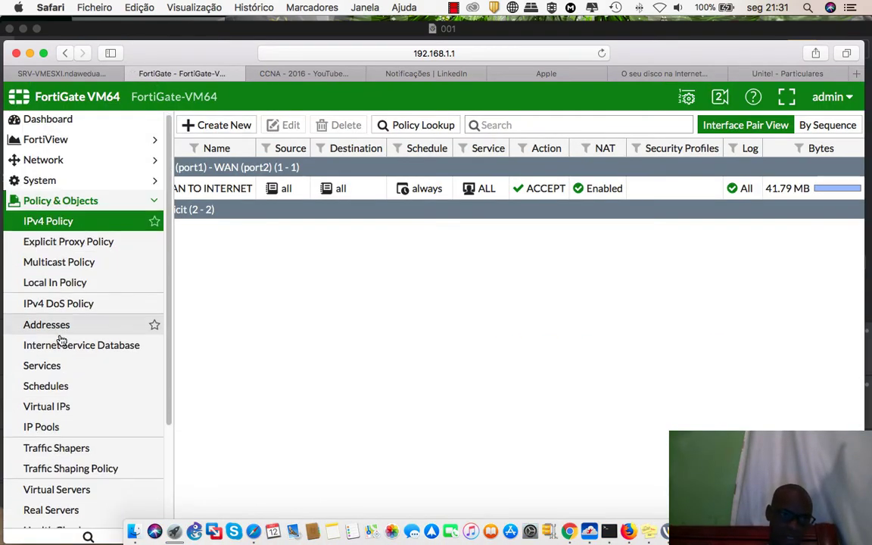
scroll(59, 341, "down", 5)
left_click(66, 415)
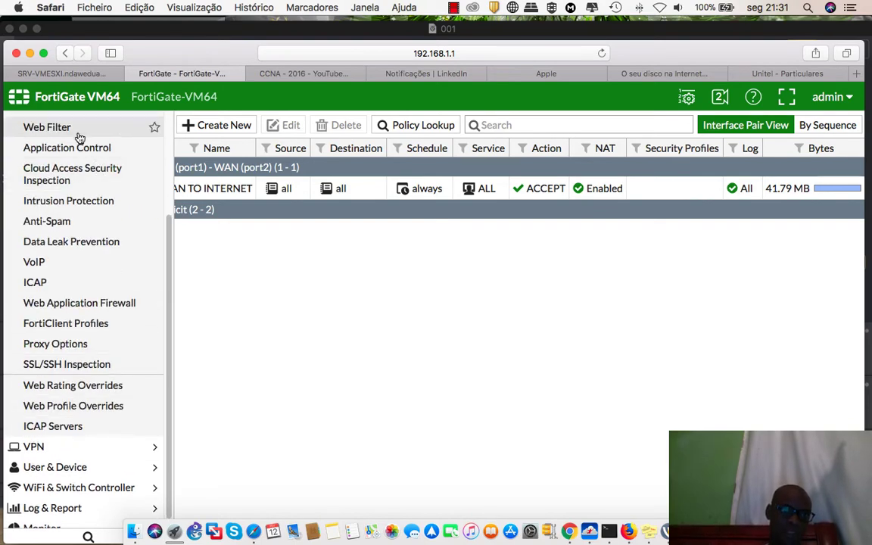
scroll(79, 138, "up", 1)
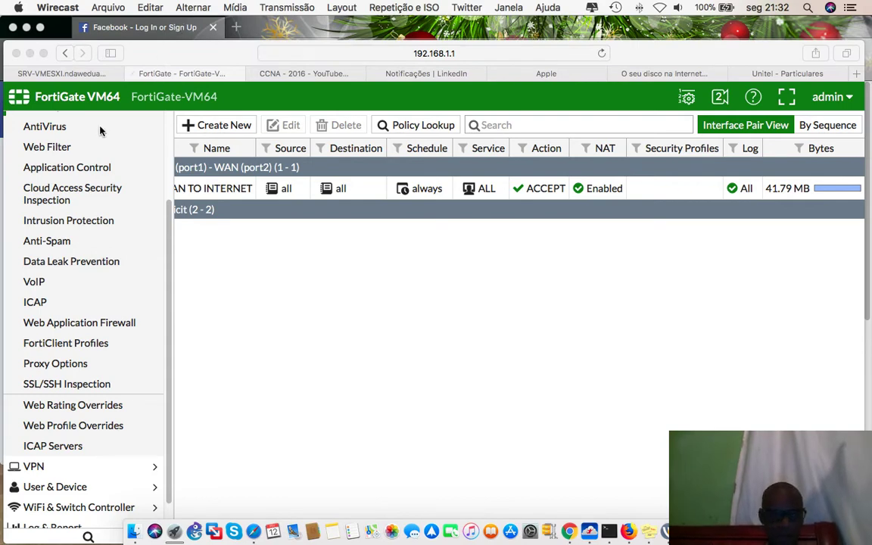
scroll(96, 232, "up", 3)
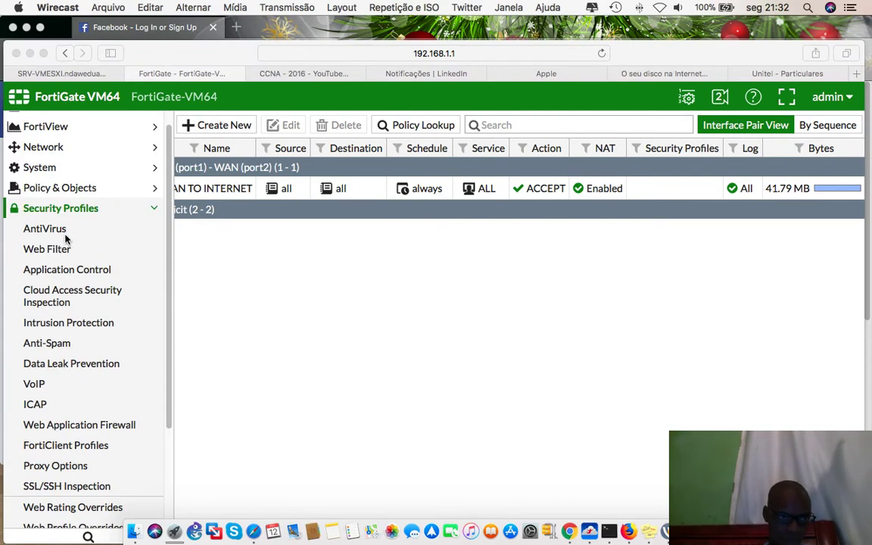
left_click(44, 252)
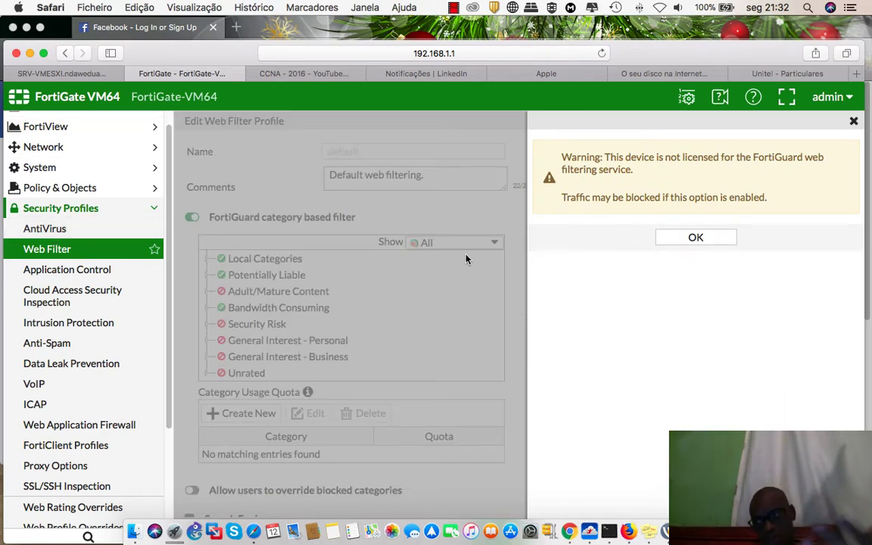
left_click(675, 238)
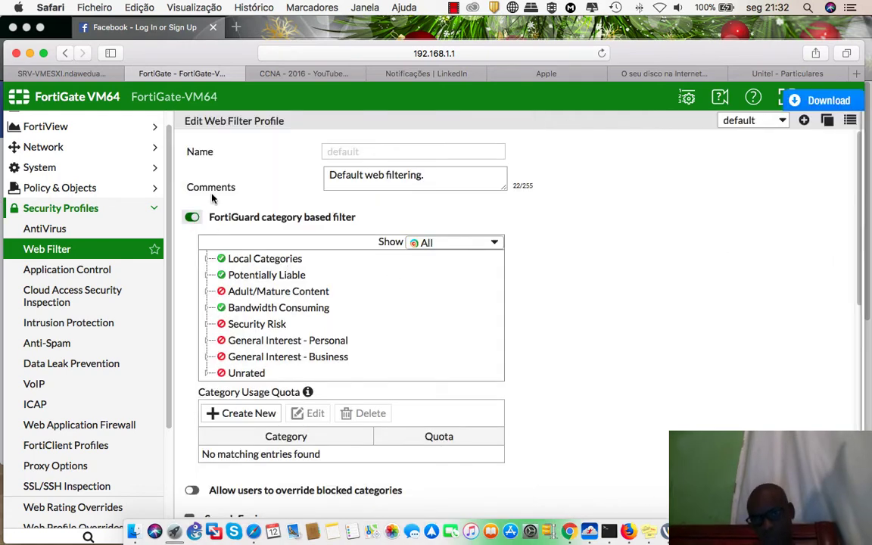
Acknowledge the FortiGuard licence warning and start a new web filter profile named Block Domain.
left_click(810, 122)
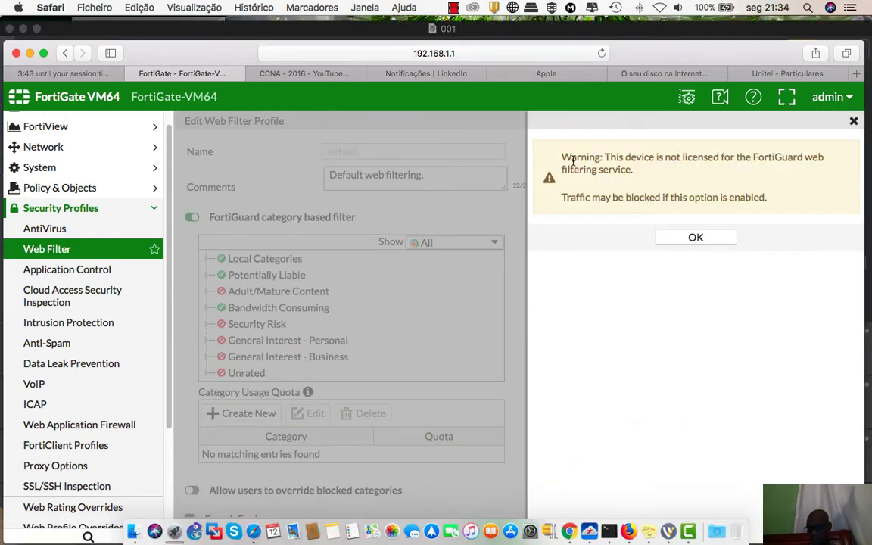
left_click_drag(564, 158, 692, 164)
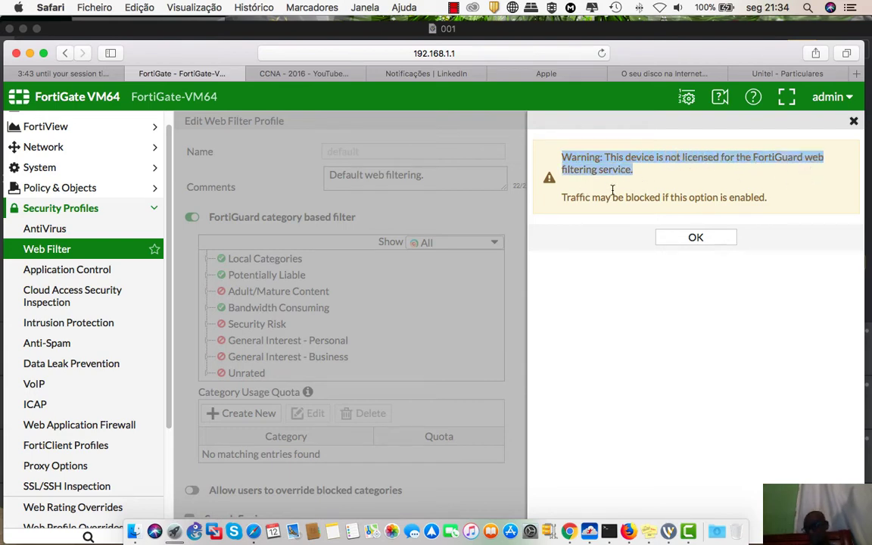
left_click(718, 238)
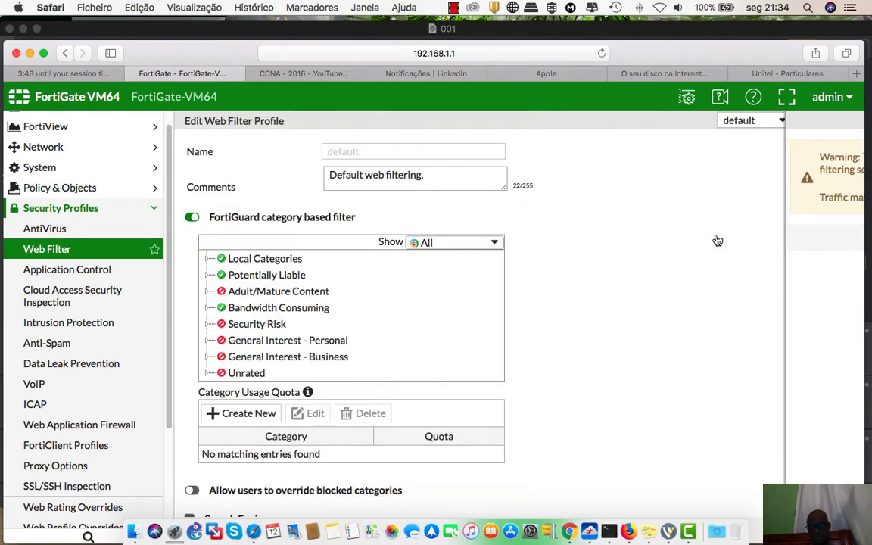
left_click(804, 120)
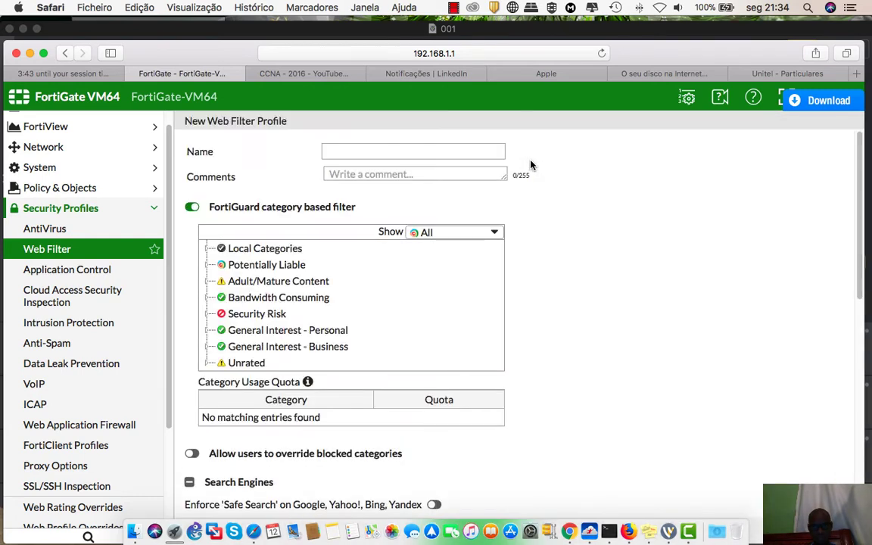
left_click(327, 150)
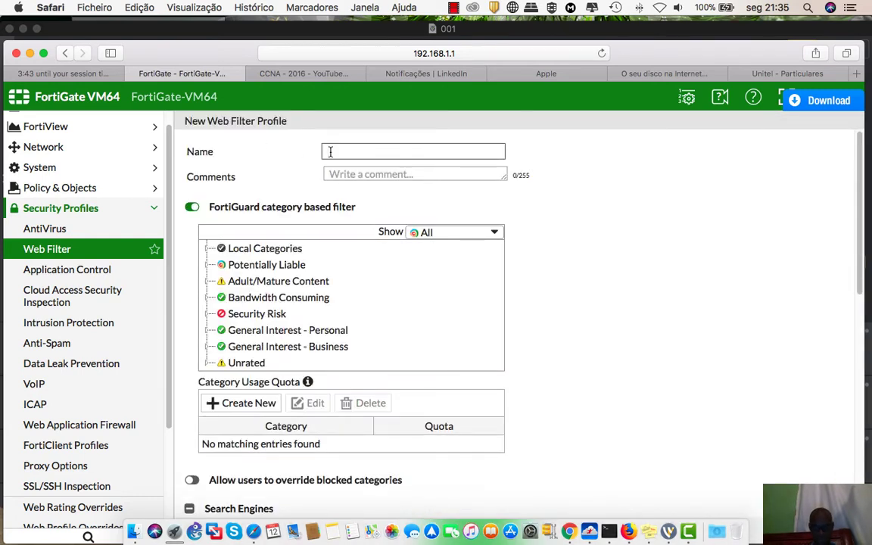
type("B")
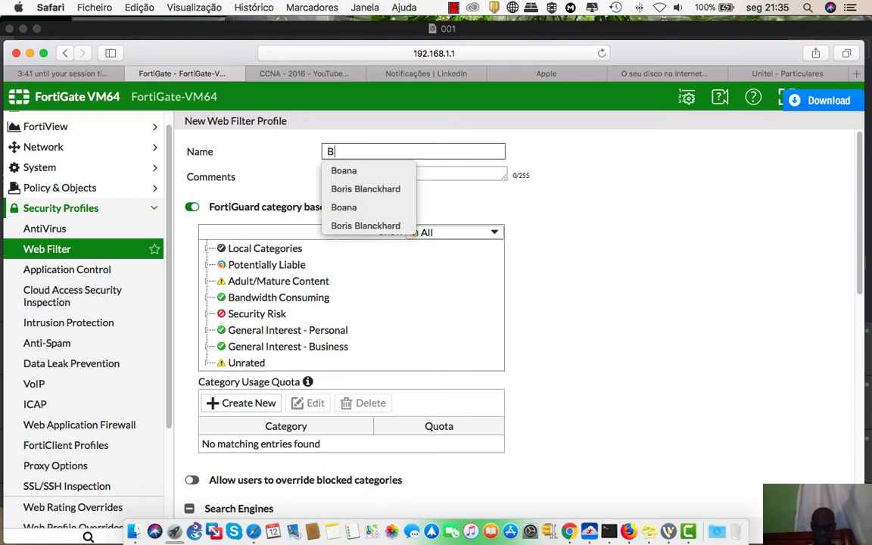
type("lock Domain")
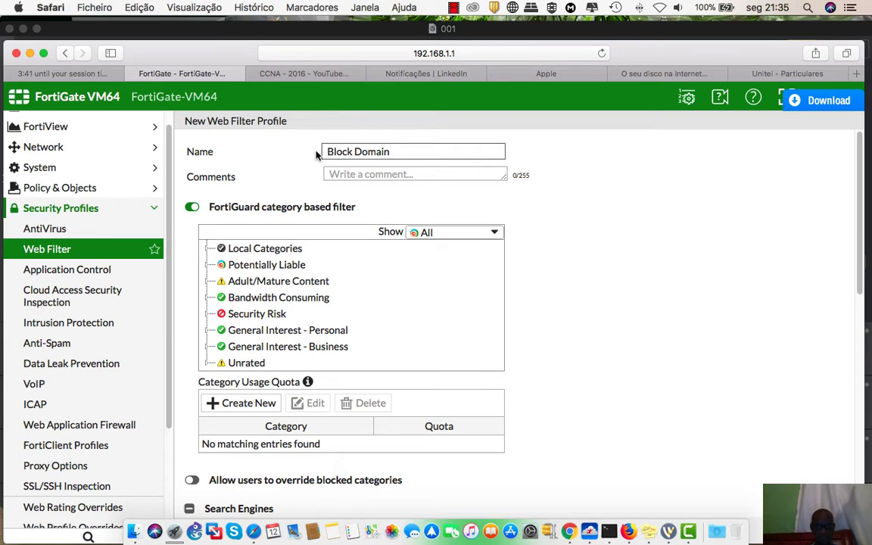
Set the Adult/Mature Content and Unrated categories to Block in the FortiGuard category based filter.
scroll(342, 283, "down", 2)
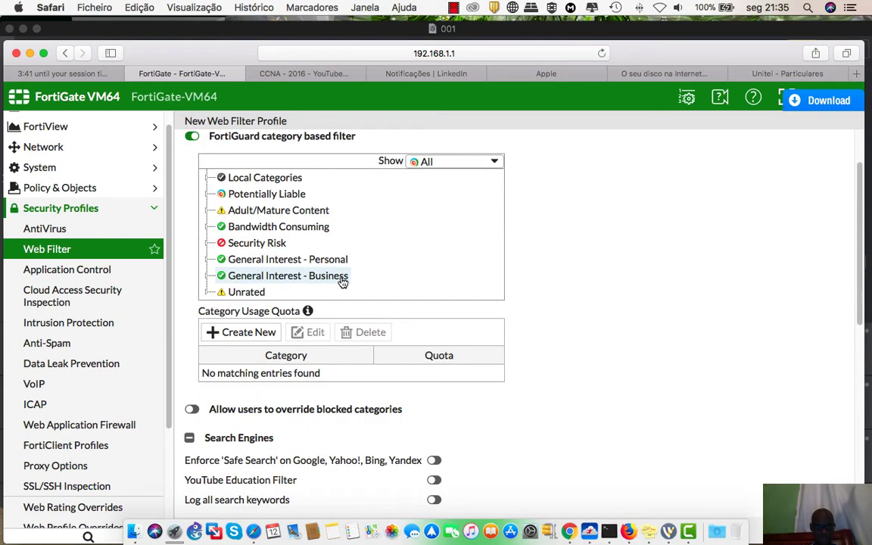
scroll(227, 282, "down", 5)
scroll(237, 279, "up", 7)
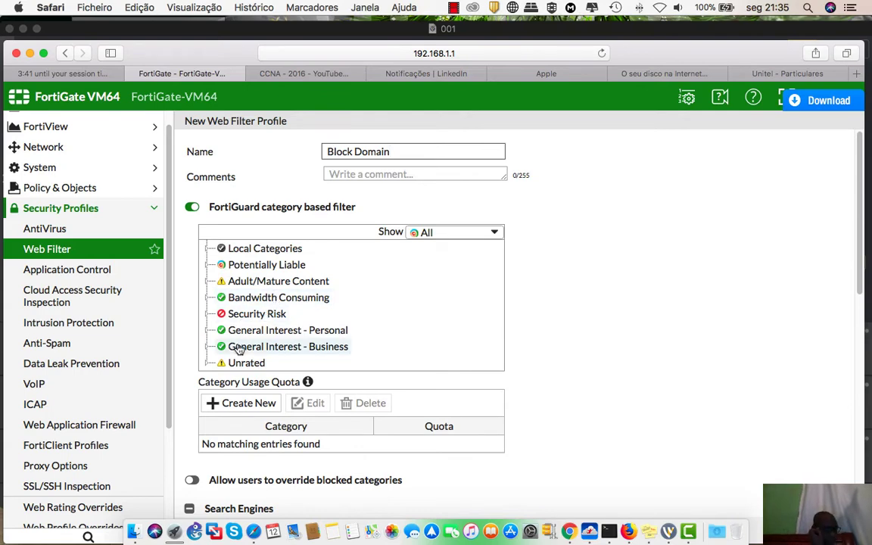
right_click(238, 287)
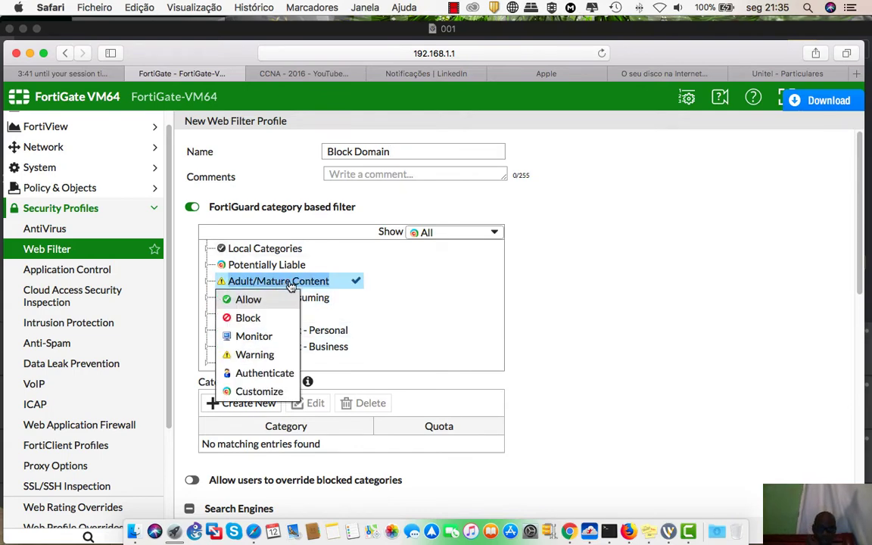
left_click(247, 317)
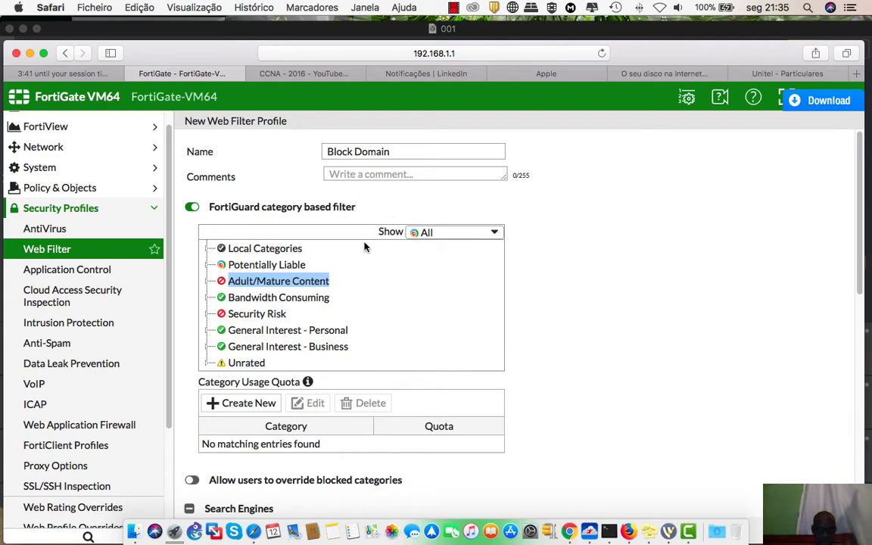
right_click(214, 364)
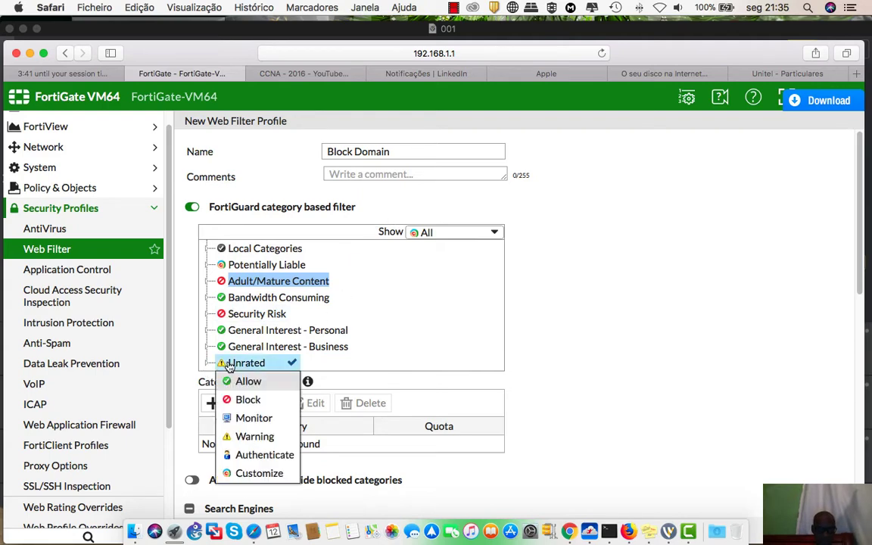
left_click(262, 400)
Review the Bandwidth Consuming subcategories and set Games under General Interest - Personal to Block.
left_click(209, 298)
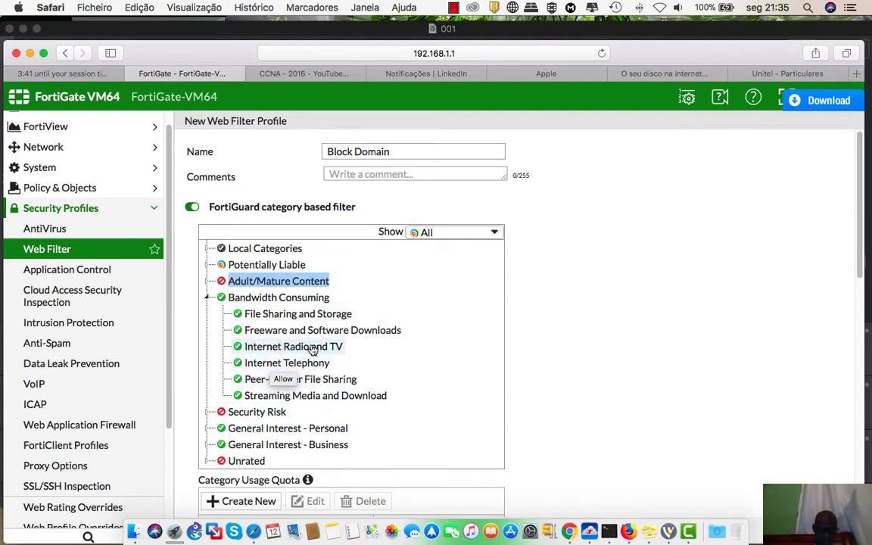
left_click(207, 298)
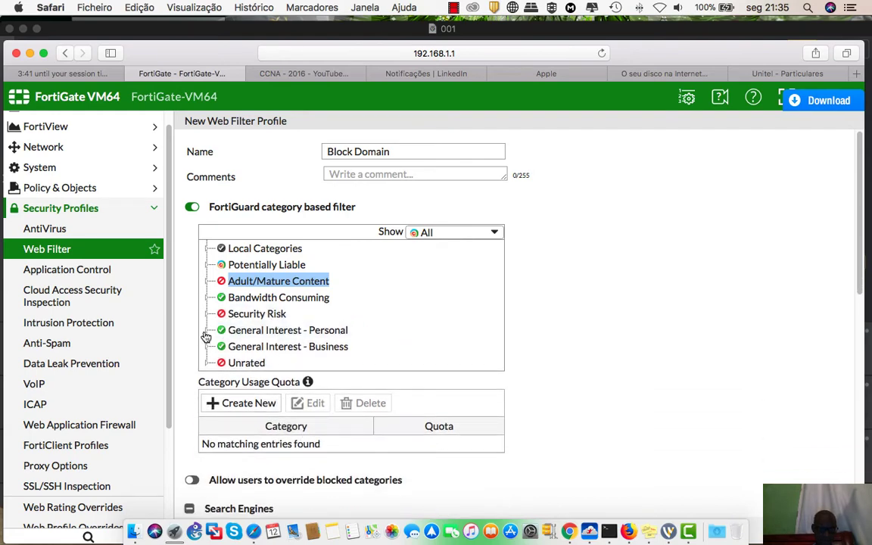
left_click(207, 331)
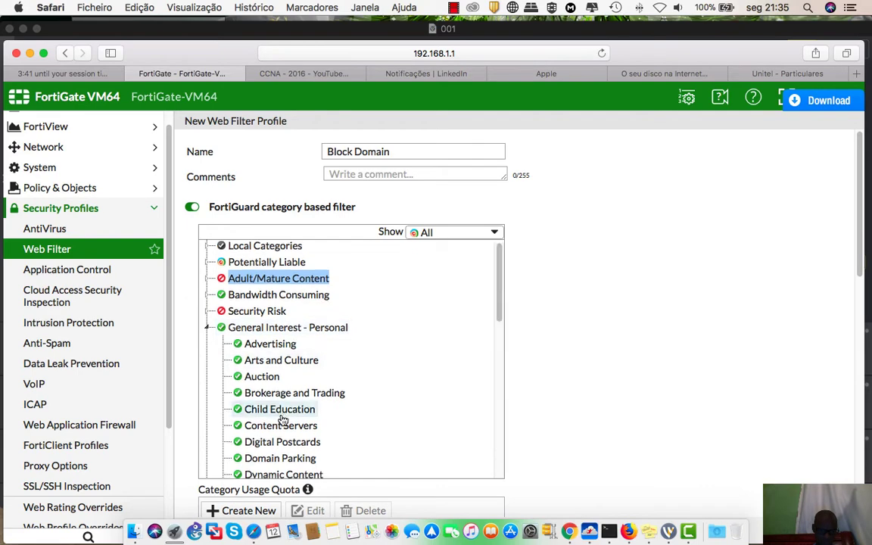
scroll(280, 418, "down", 5)
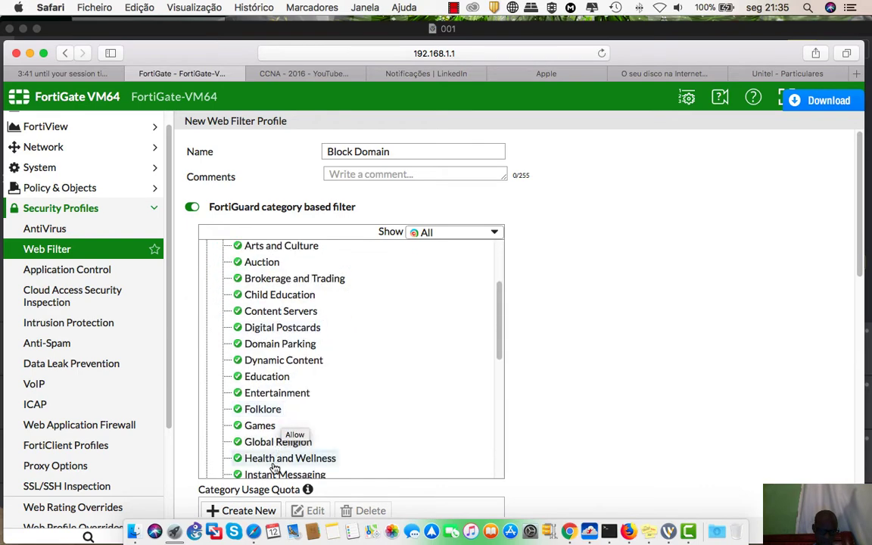
scroll(283, 438, "down", 4)
scroll(272, 436, "up", 3)
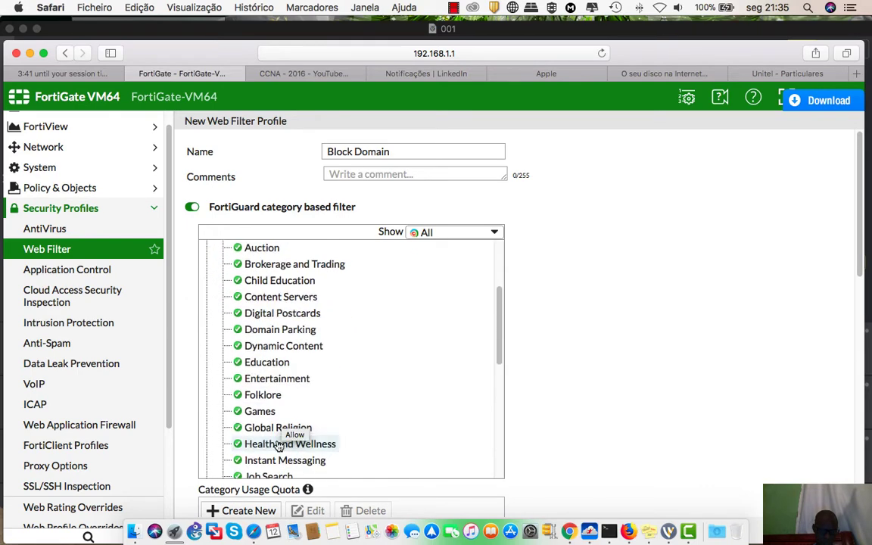
right_click(259, 415)
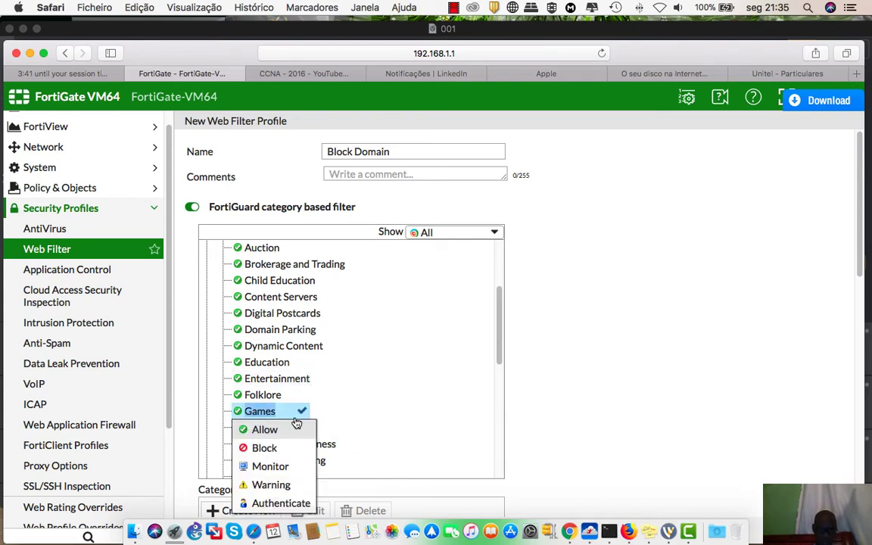
left_click(265, 449)
scroll(230, 308, "up", 4)
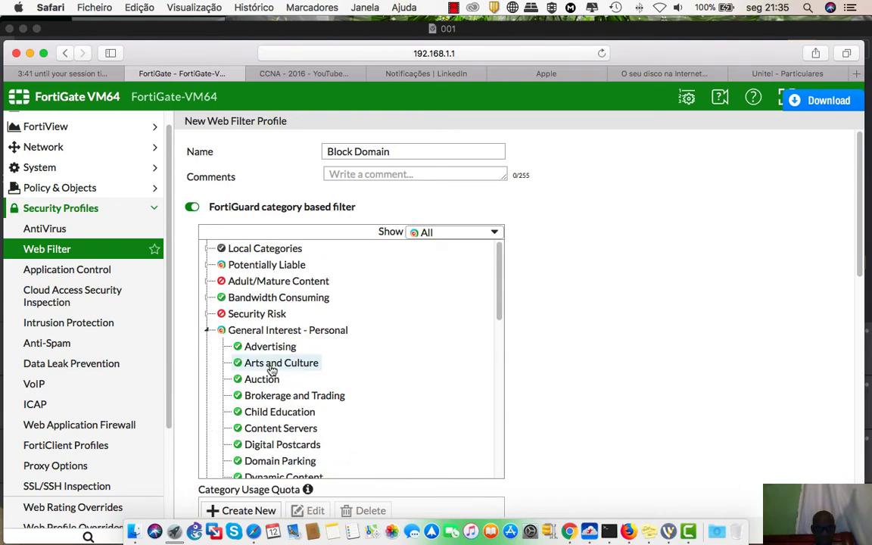
left_click(205, 331)
scroll(377, 365, "down", 8)
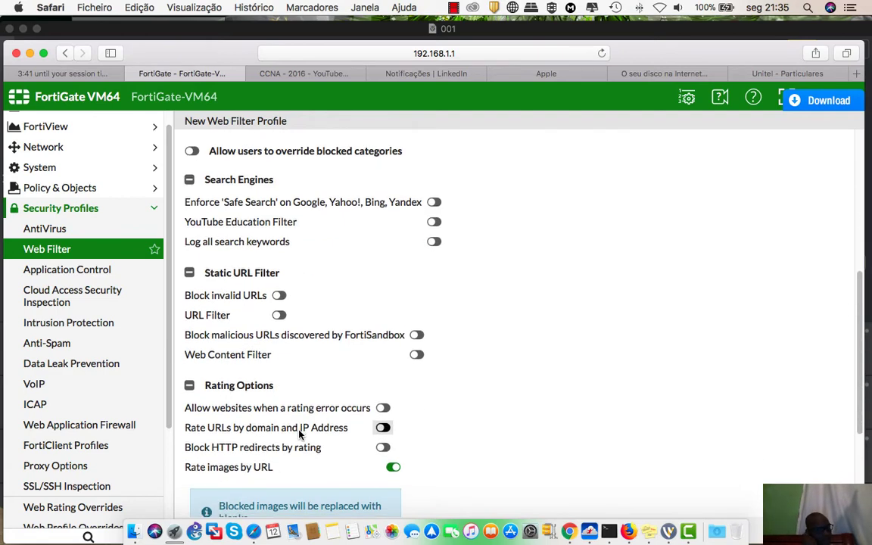
Enable URL Filter in the Static URL Filter section of the new web filter profile.
scroll(296, 431, "up", 3)
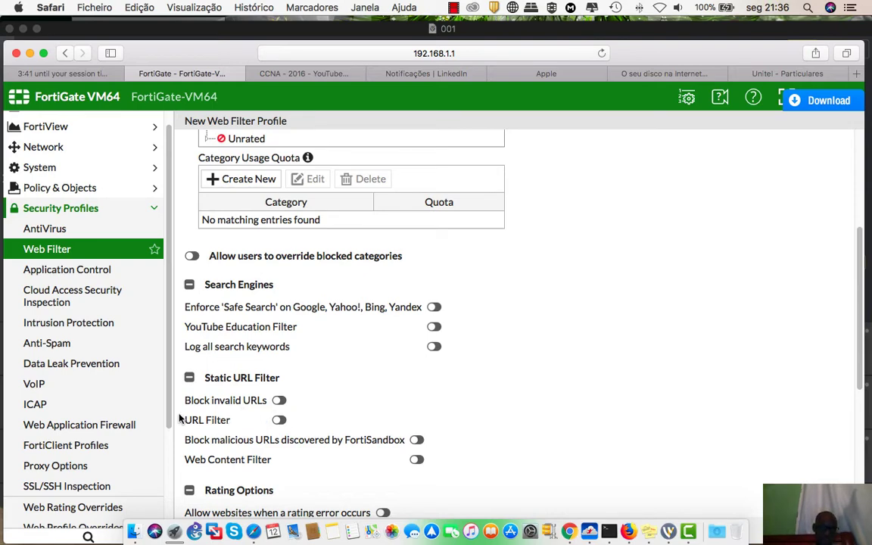
left_click(279, 420)
scroll(540, 417, "down", 3)
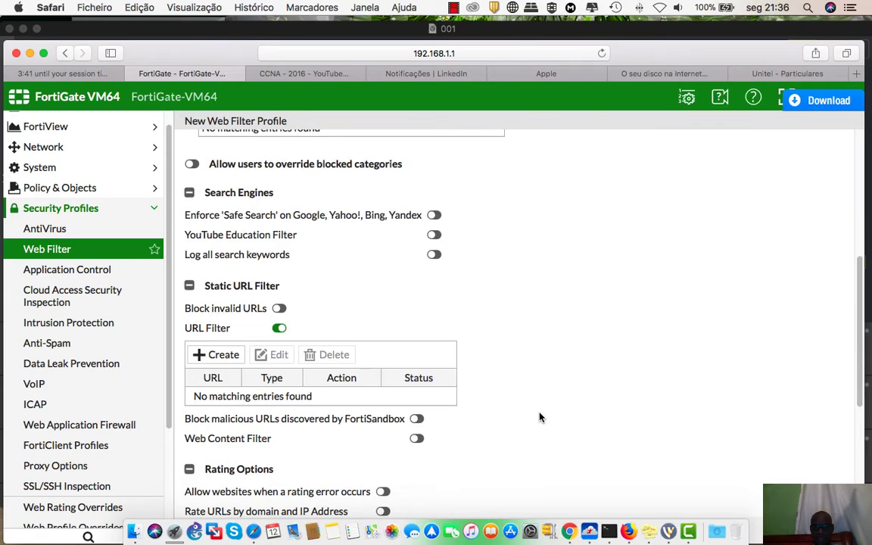
Check the open Apple, Minhateca and Unitel pages, including the Telemóveis section of the Unitel site.
left_click(533, 74)
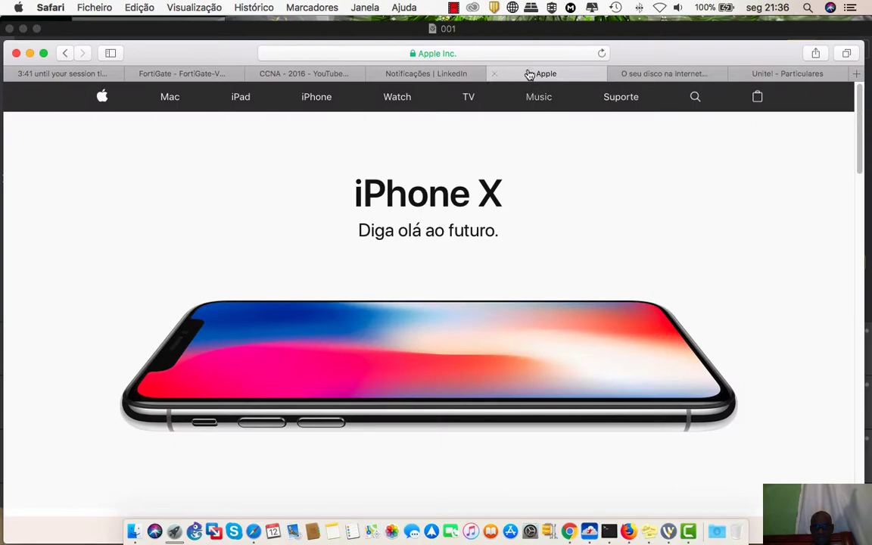
left_click(679, 77)
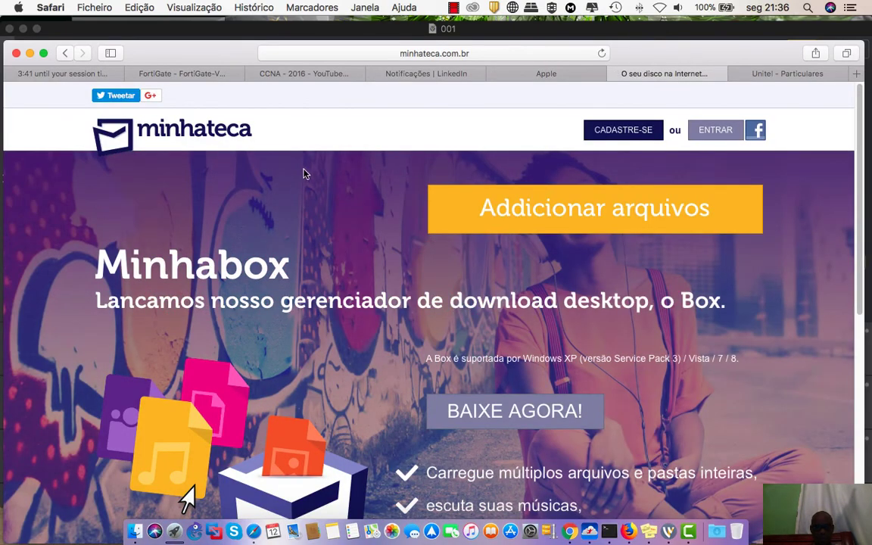
left_click(786, 76)
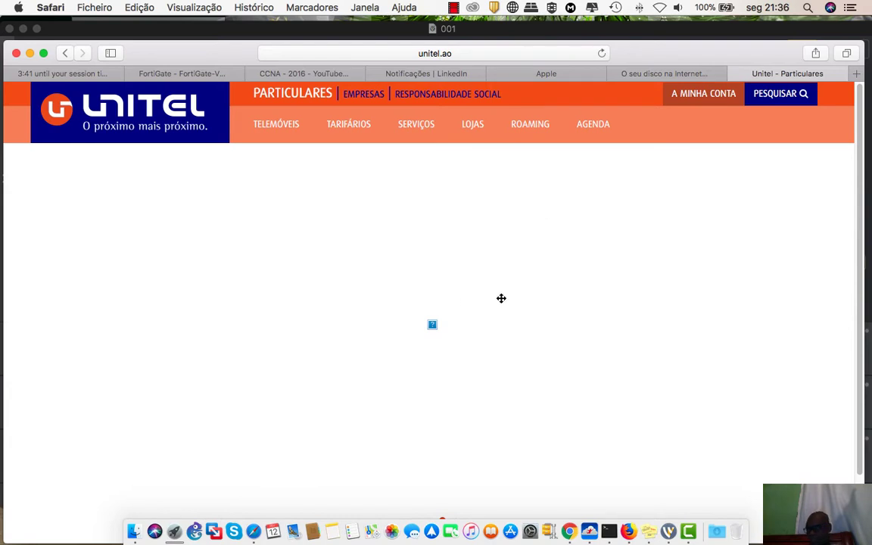
left_click(274, 127)
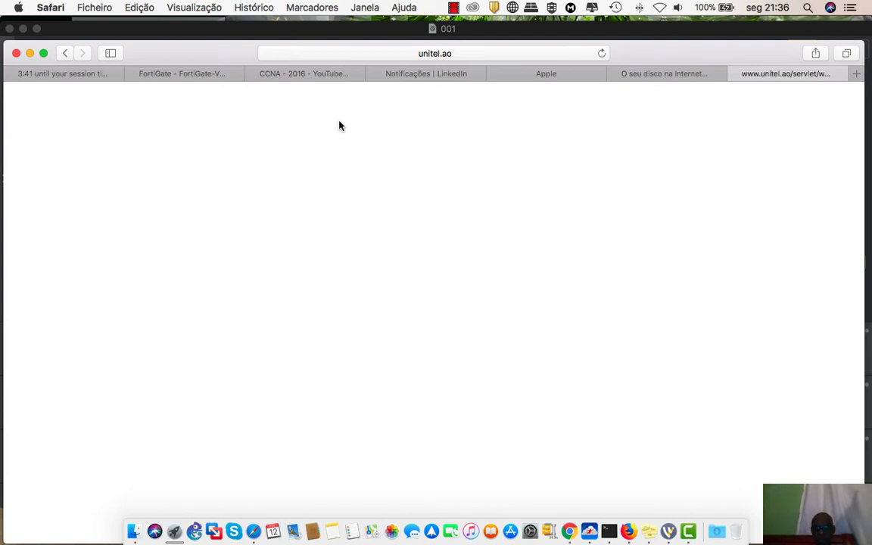
left_click(643, 75)
left_click(765, 76)
left_click(528, 53)
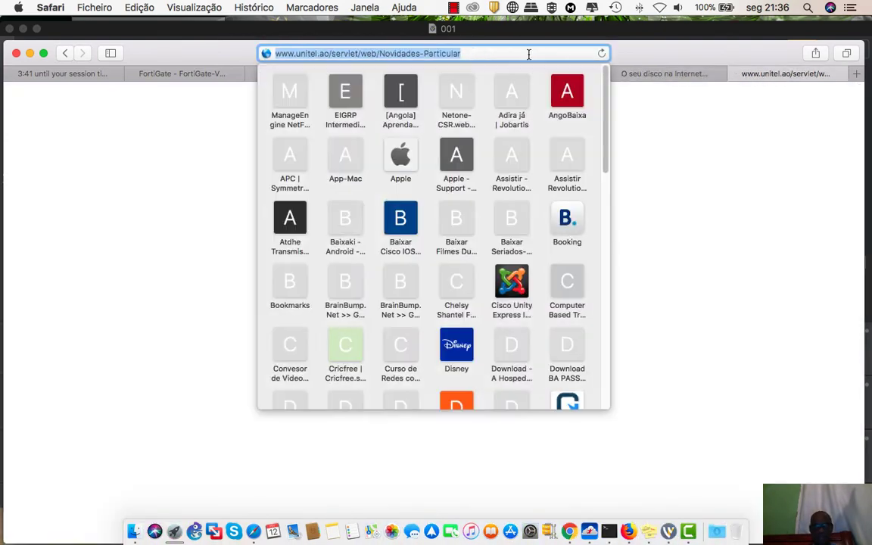
left_click(528, 53)
key("BackSpace")
key("BackSpace")
key("BackSpace")
key("BackSpace")
key("BackSpace")
key("BackSpace")
key("BackSpace")
key("BackSpace")
key("BackSpace")
key("BackSpace")
key("BackSpace")
key("BackSpace")
key("BackSpace")
key("BackSpace")
key("BackSpace")
key("BackSpace")
key("BackSpace")
key("BackSpace")
key("BackSpace")
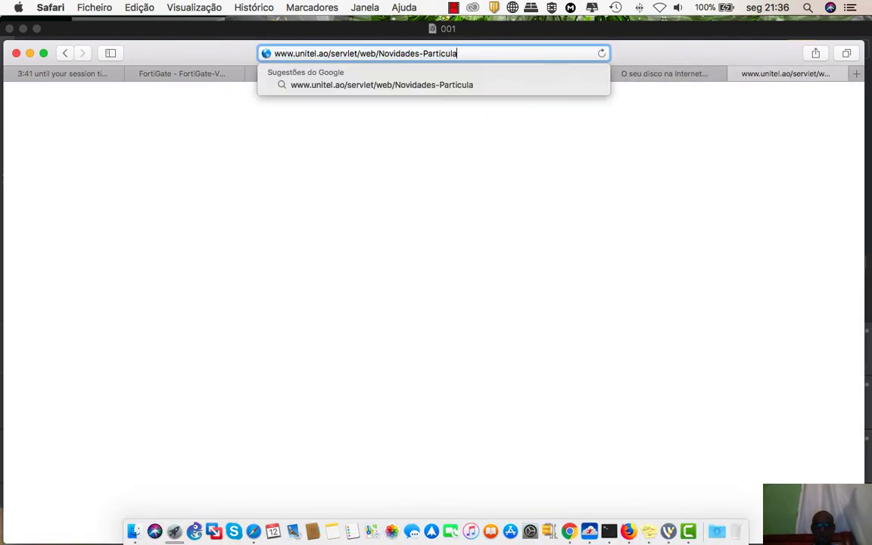
key("BackSpace")
key("BackSpace")
key("BackSpace")
key("BackSpace")
key("BackSpace")
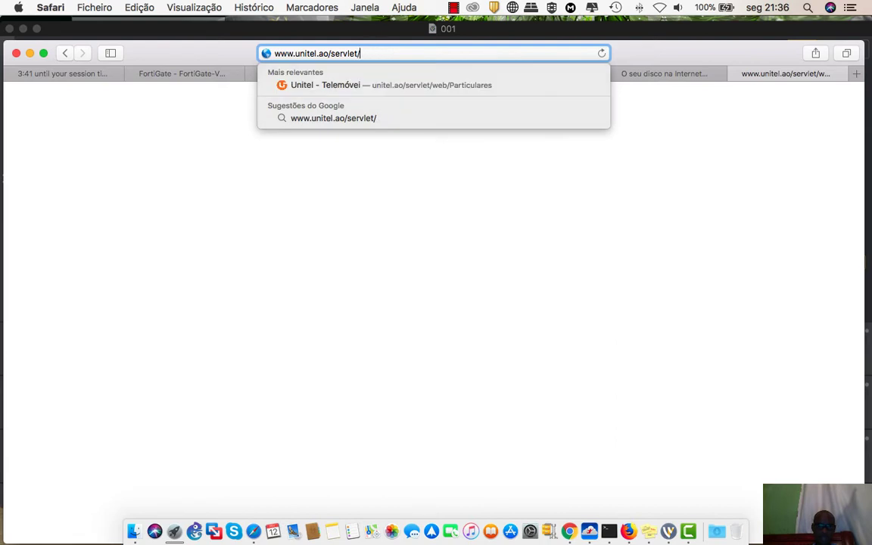
key("BackSpace")
key("BackSpace")
key("BackSpace")
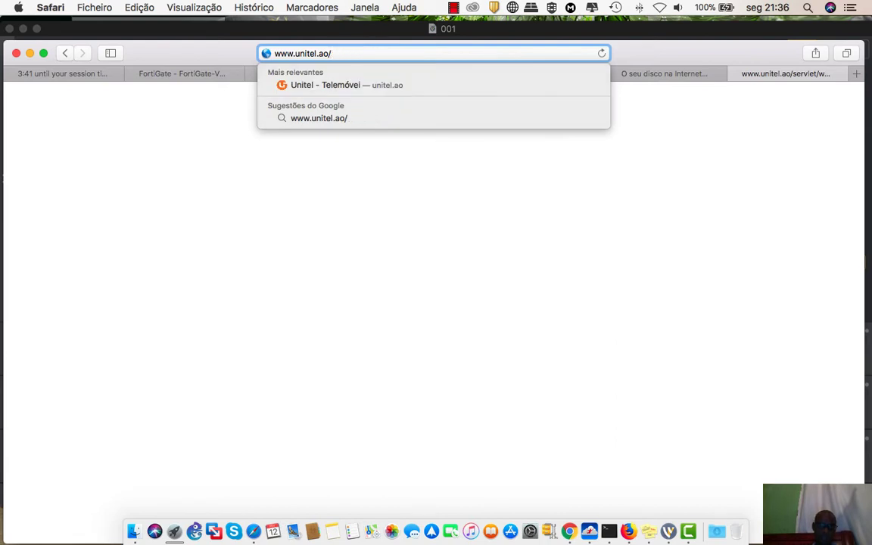
key("Return")
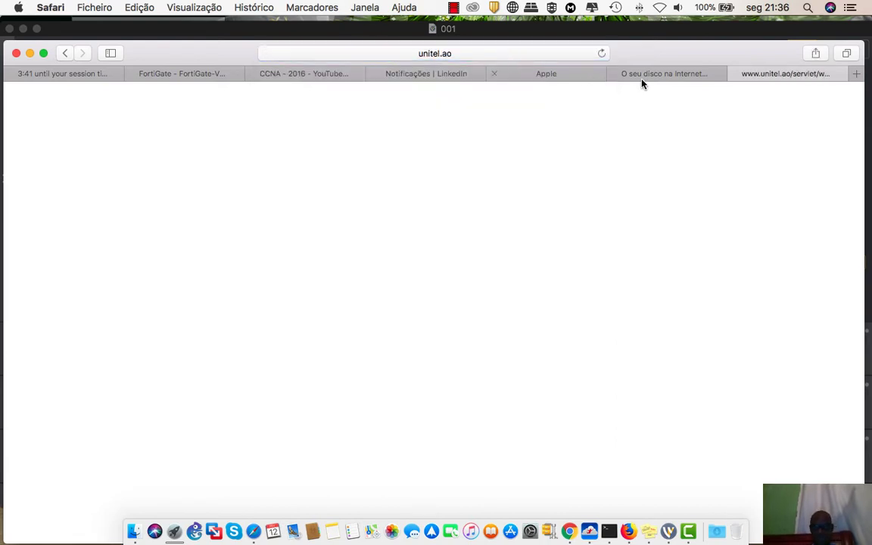
Close the Unitel page and load unitel.ao again in a new browser tab.
left_click(735, 73)
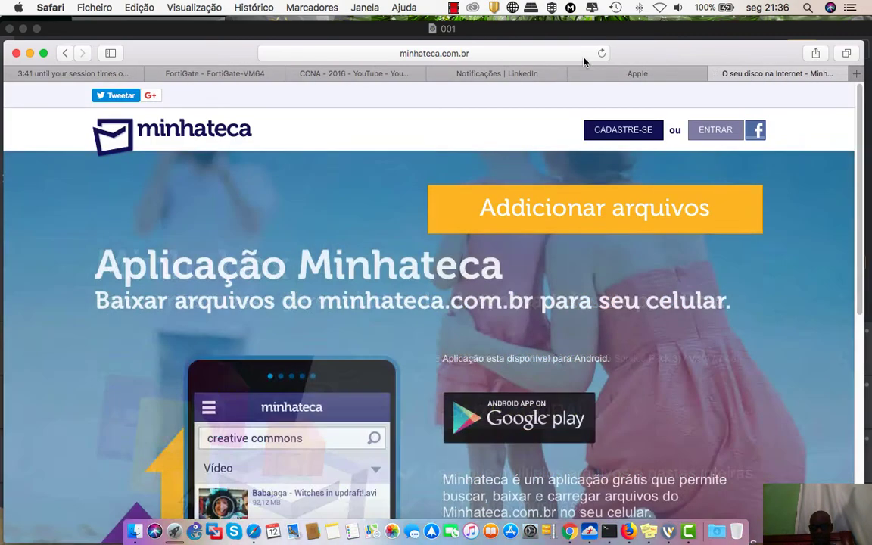
left_click(856, 73)
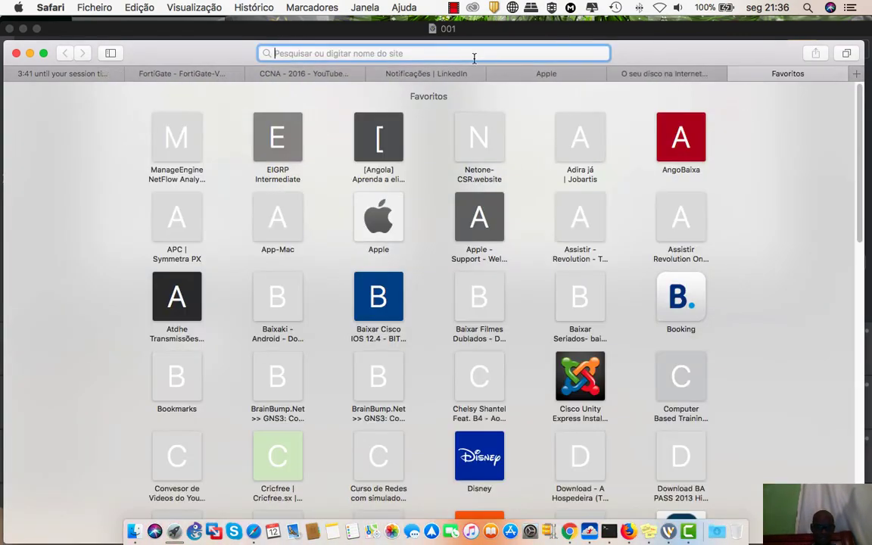
type("unitel.ao")
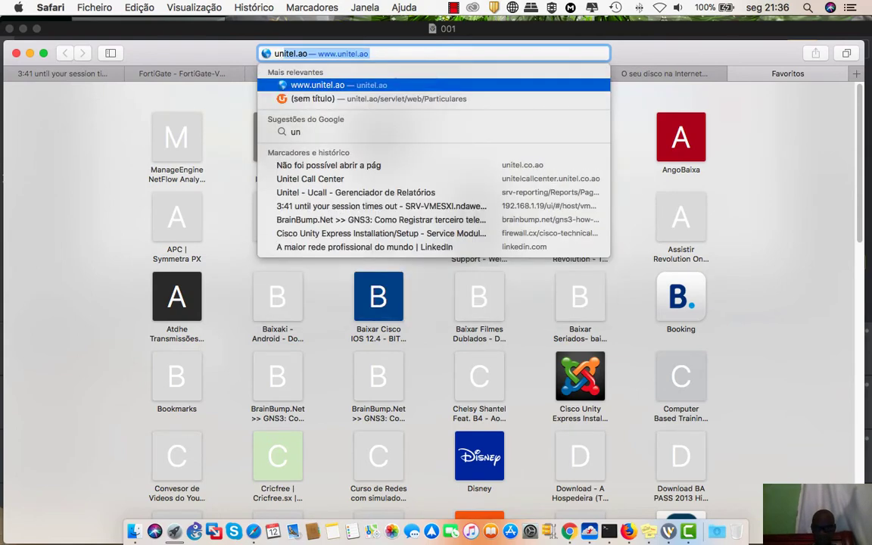
key("Return")
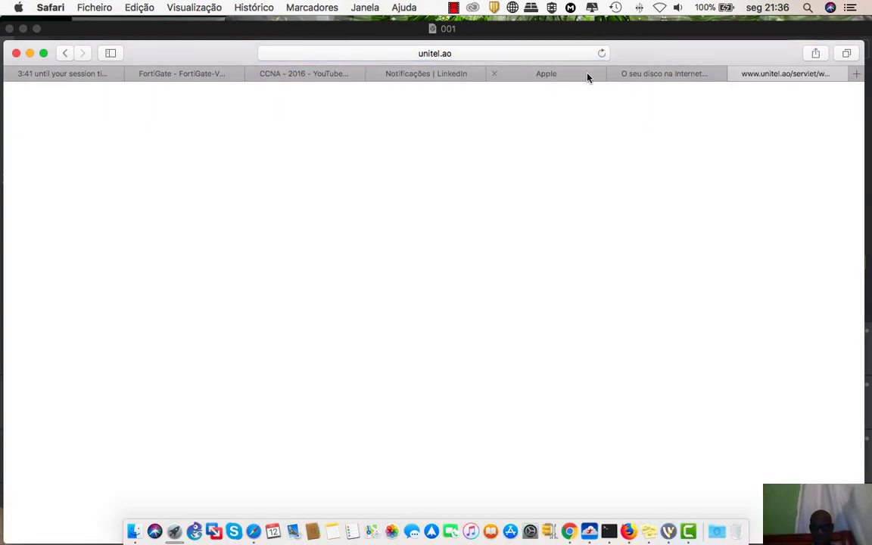
left_click(652, 76)
left_click(556, 75)
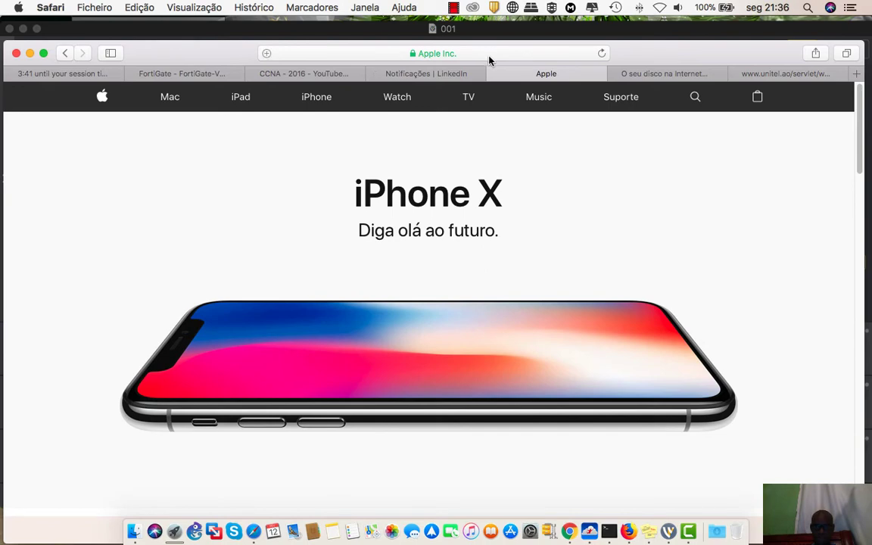
left_click(439, 50)
left_click(351, 53)
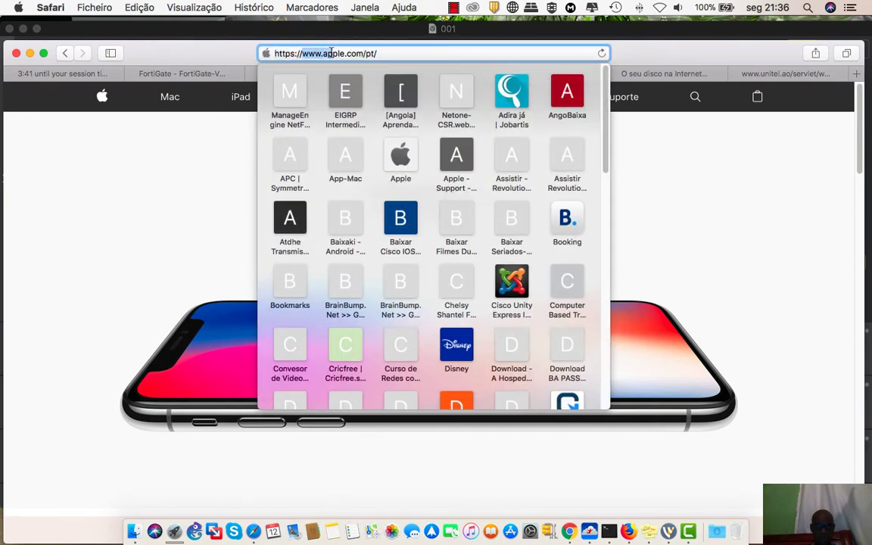
left_click_drag(303, 53, 355, 52)
right_click(359, 53)
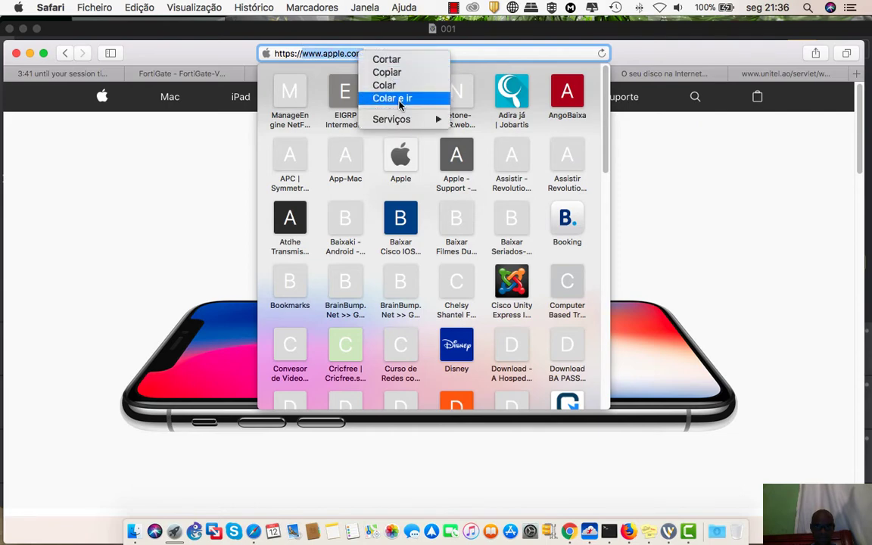
left_click(388, 72)
left_click(492, 149)
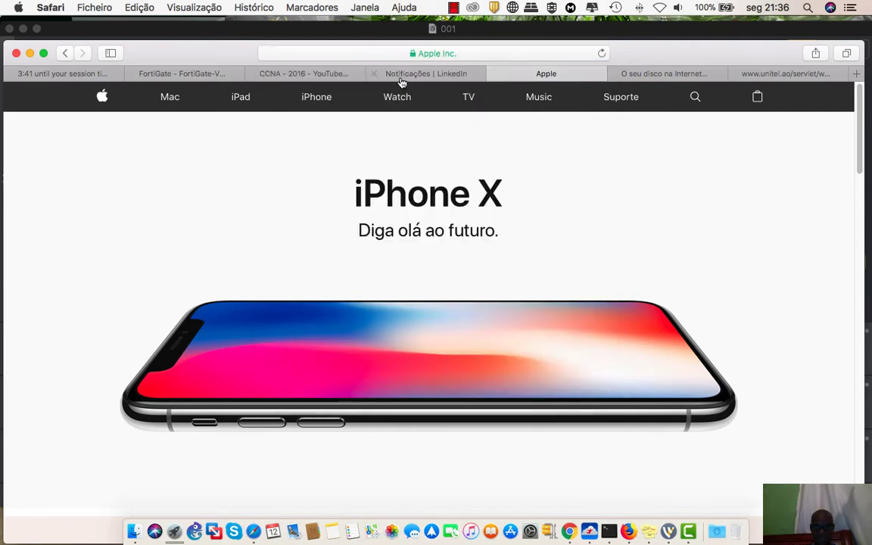
left_click(179, 74)
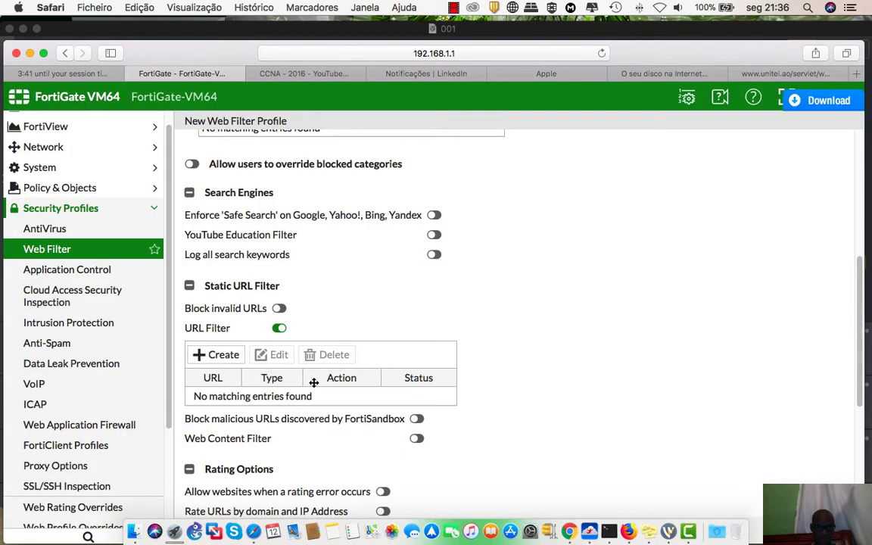
scroll(313, 382, "down", 3)
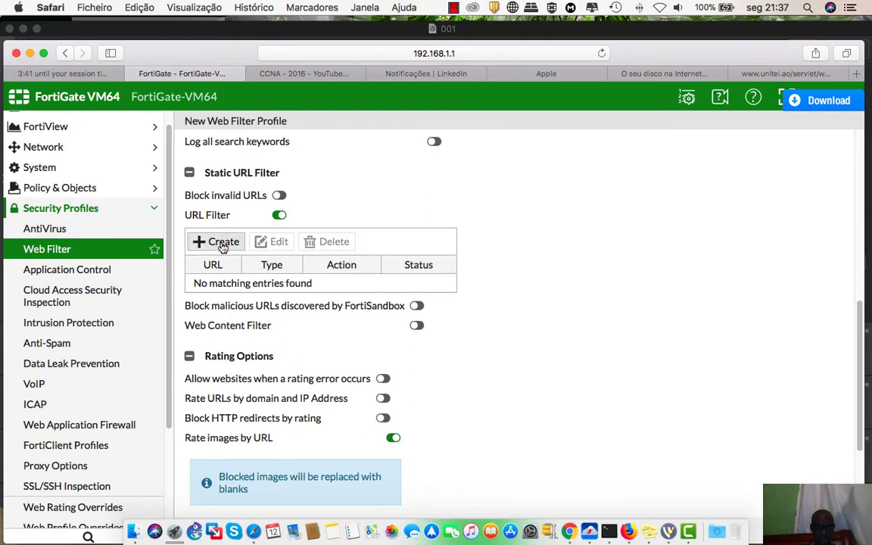
left_click(220, 242)
left_click(478, 337)
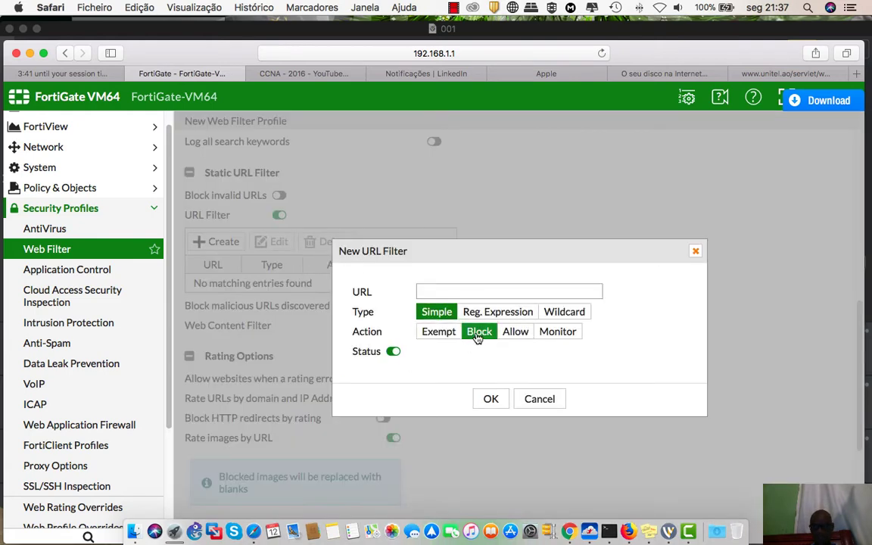
left_click(564, 315)
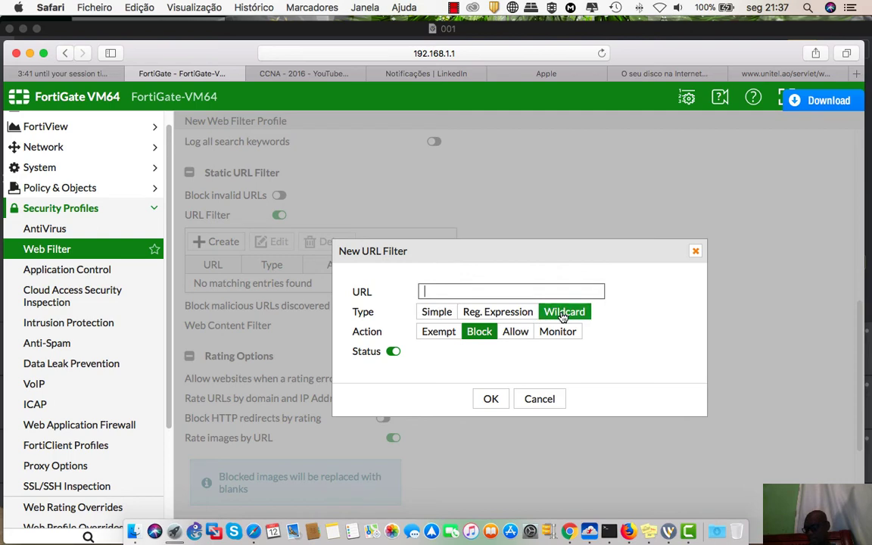
right_click(474, 288)
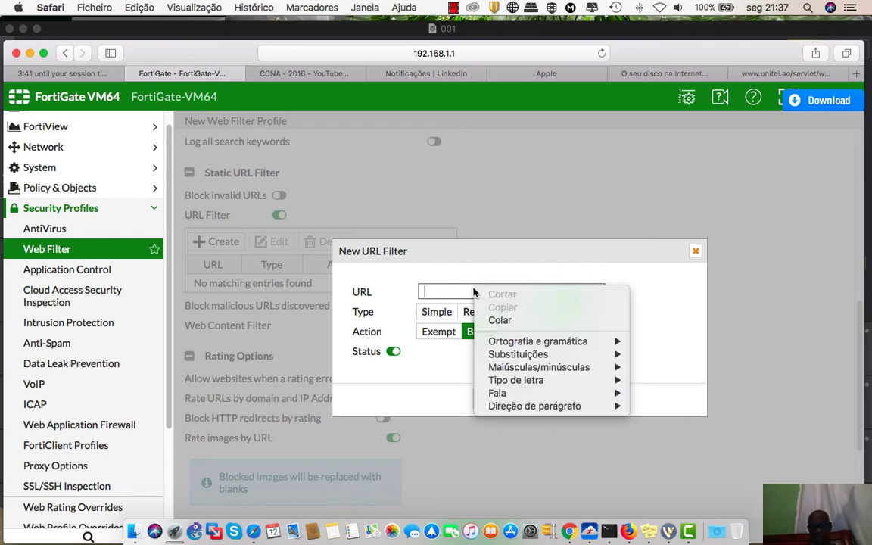
left_click(496, 320)
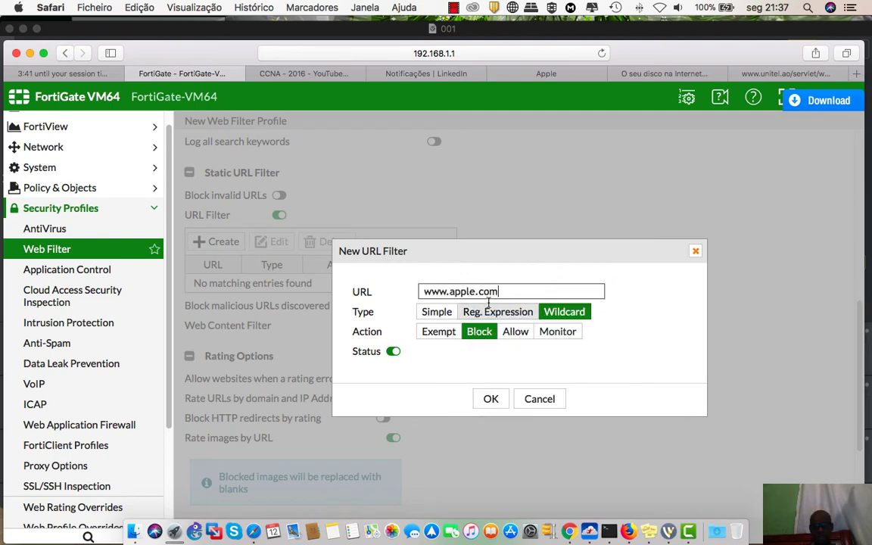
Change the entry's URL to *apple.com and save the URL filter.
left_click(450, 290)
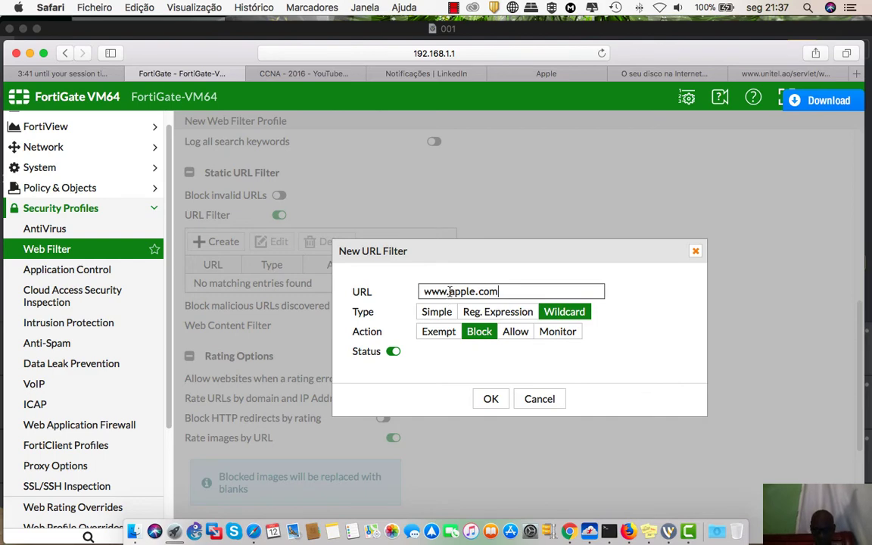
key("BackSpace")
key("BackSpace")
key("BackSpace")
key("BackSpace")
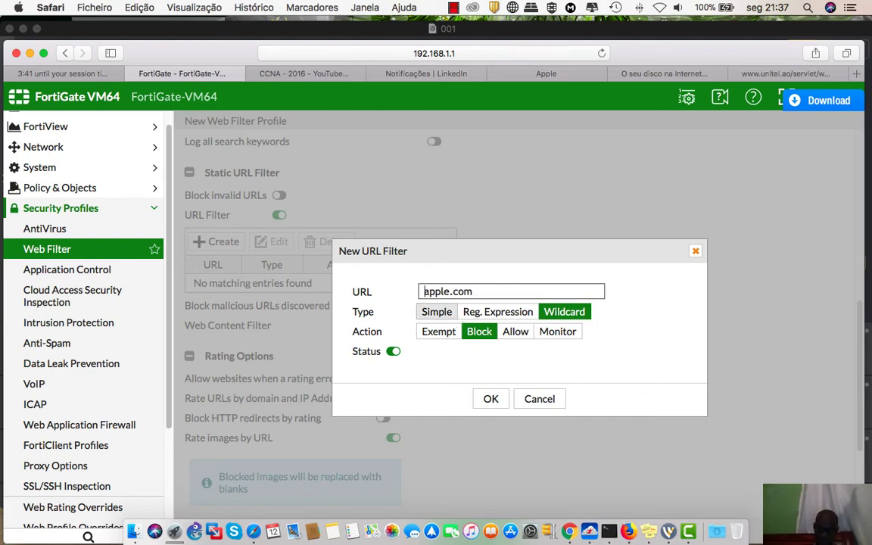
type("*")
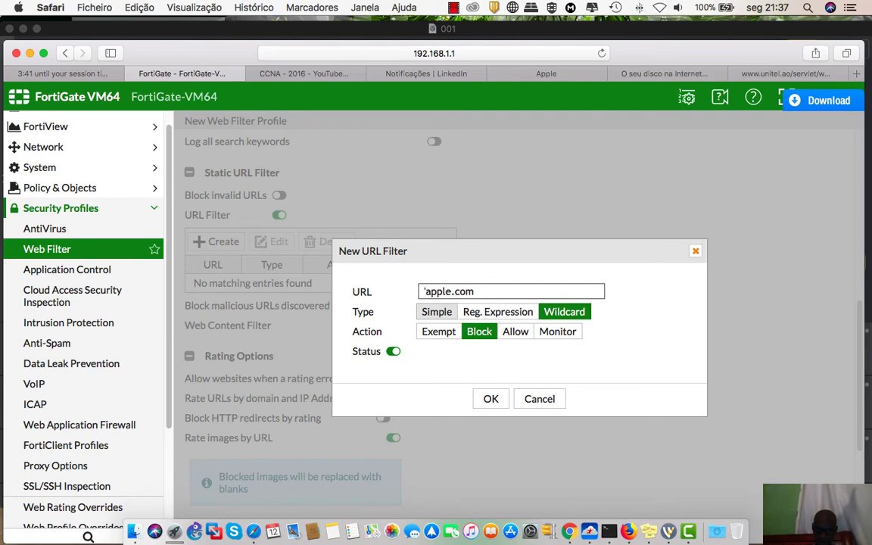
key("BackSpace")
type("*")
key("BackSpace")
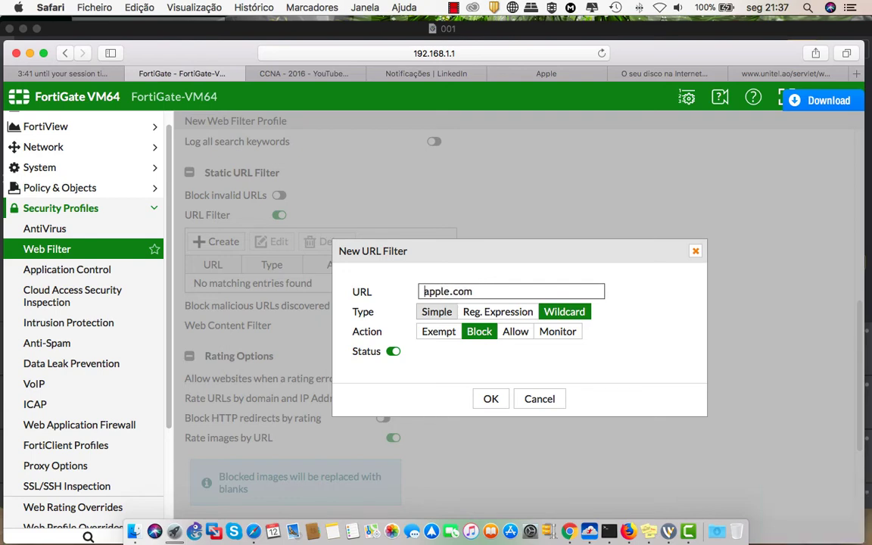
type("*")
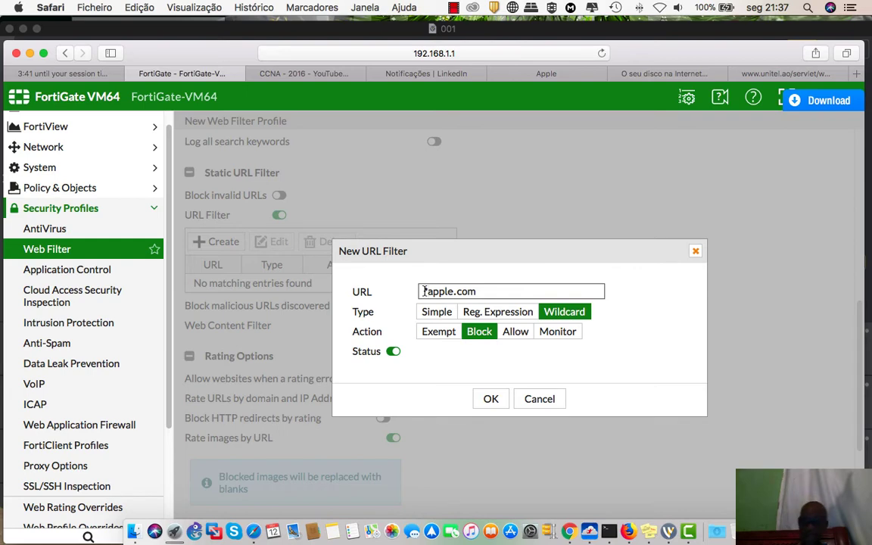
type("*")
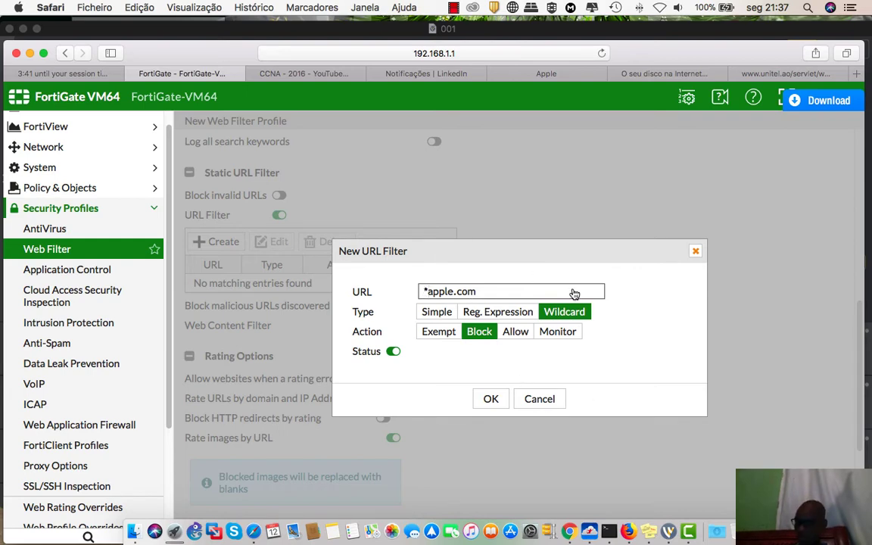
left_click(492, 401)
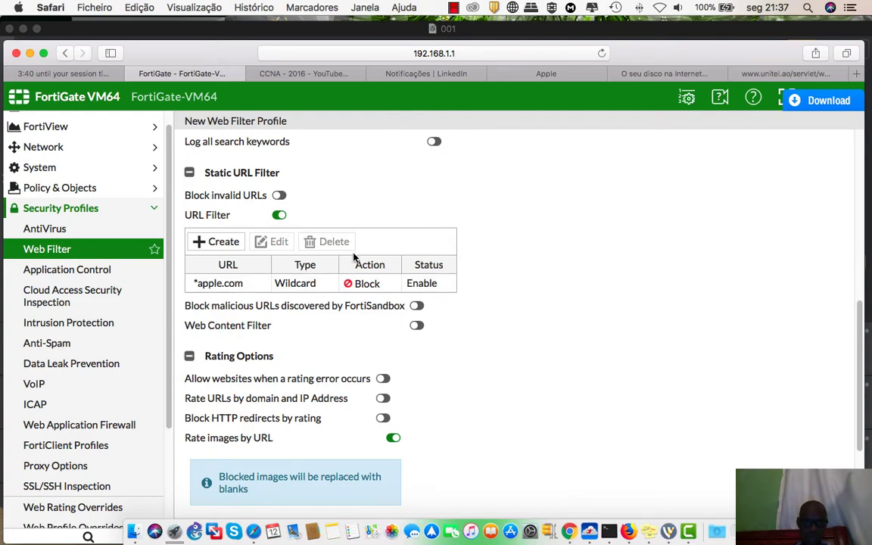
Copy the address minhateca.com.br from the open Minhateca page and return to the FortiGate web filter profile.
left_click(656, 74)
left_click(465, 54)
key("super+c")
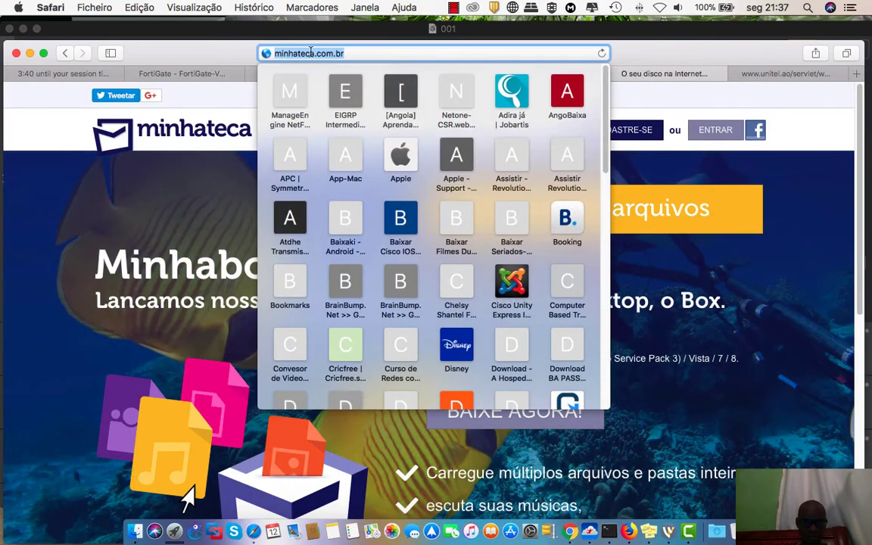
right_click(281, 50)
left_click(318, 70)
left_click(150, 62)
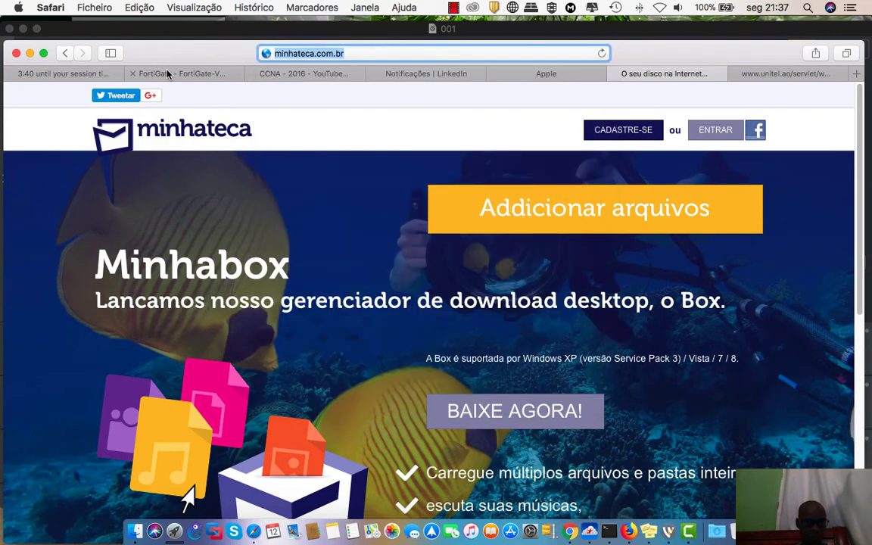
left_click(174, 74)
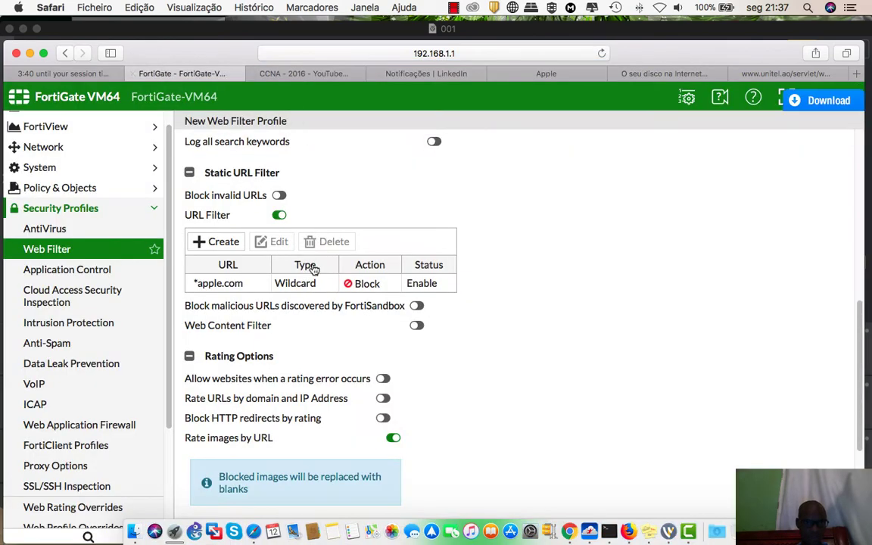
Add a URL filter for *minhateca.com.br with type Wildcard and action Block.
left_click(229, 246)
left_click(479, 332)
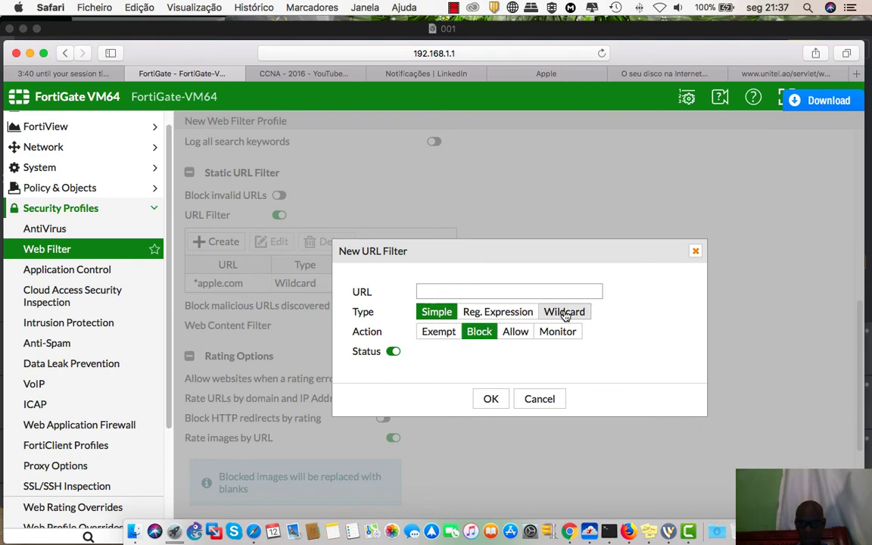
left_click(565, 313)
right_click(438, 292)
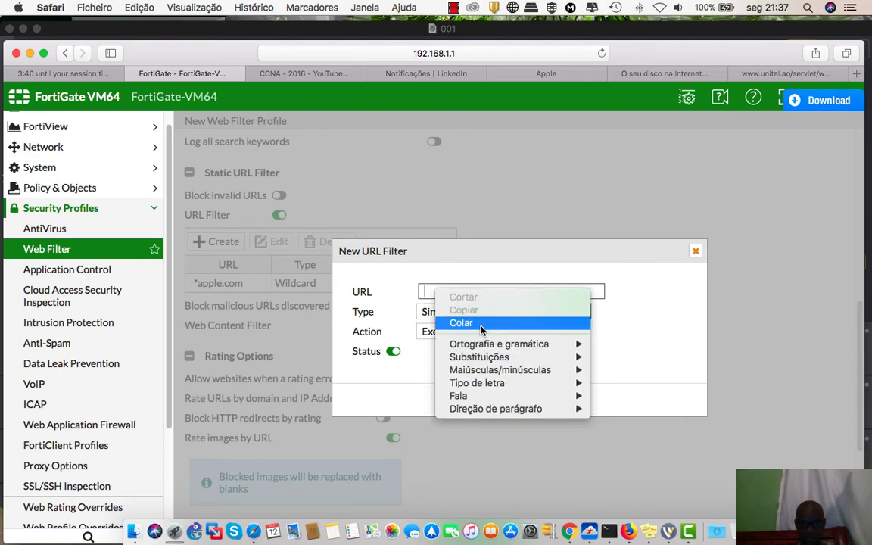
left_click(462, 323)
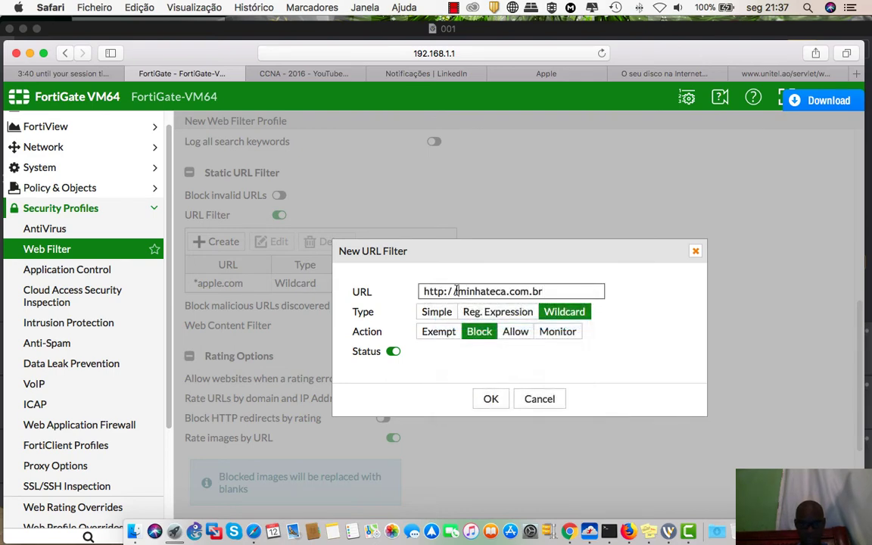
left_click_drag(457, 292, 371, 290)
key("BackSpace")
type("*")
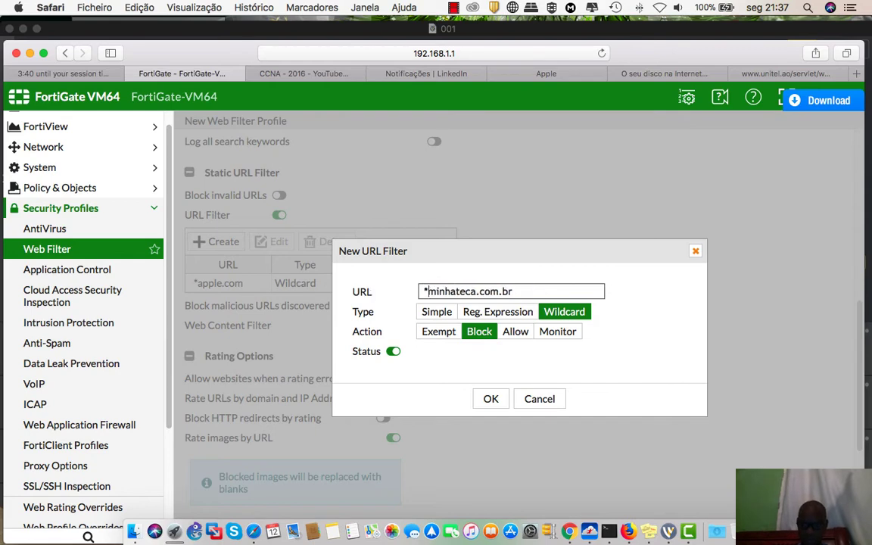
left_click(491, 399)
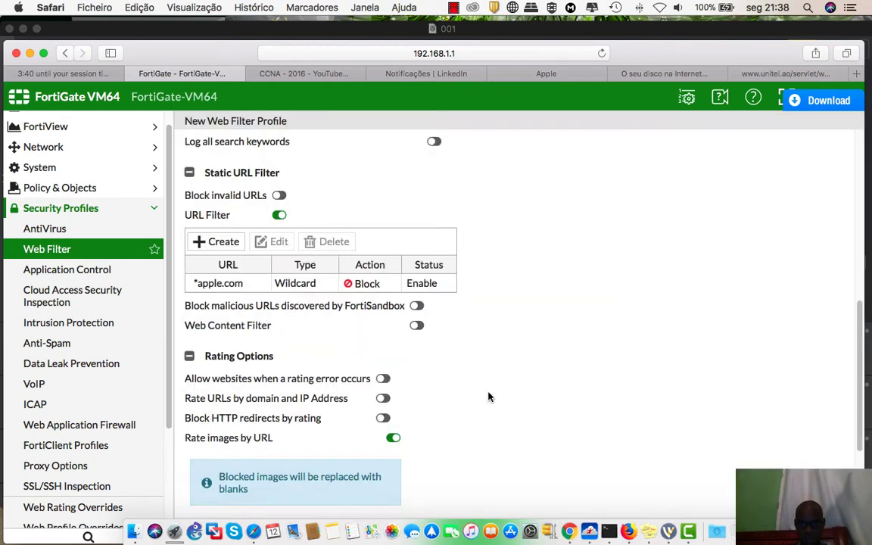
Copy the domain unitel.ao from the address of the open Unitel page.
left_click(775, 76)
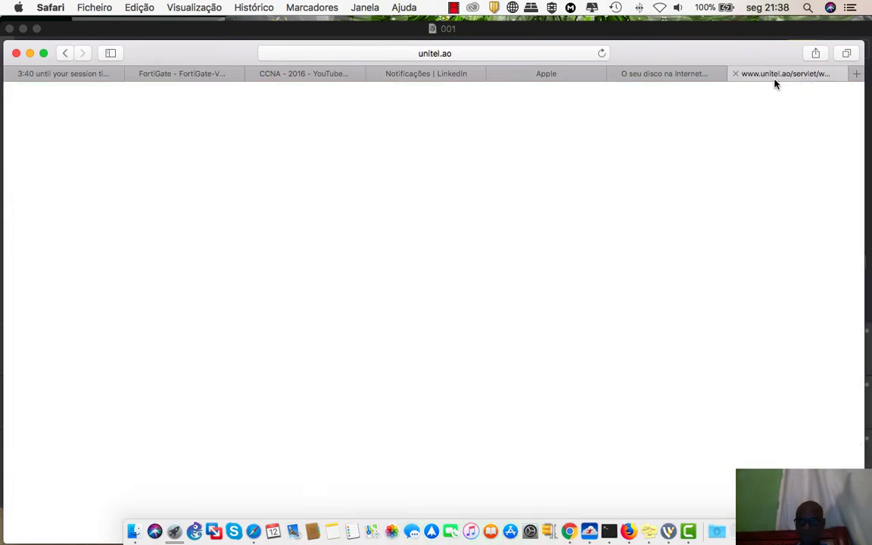
left_click(453, 53)
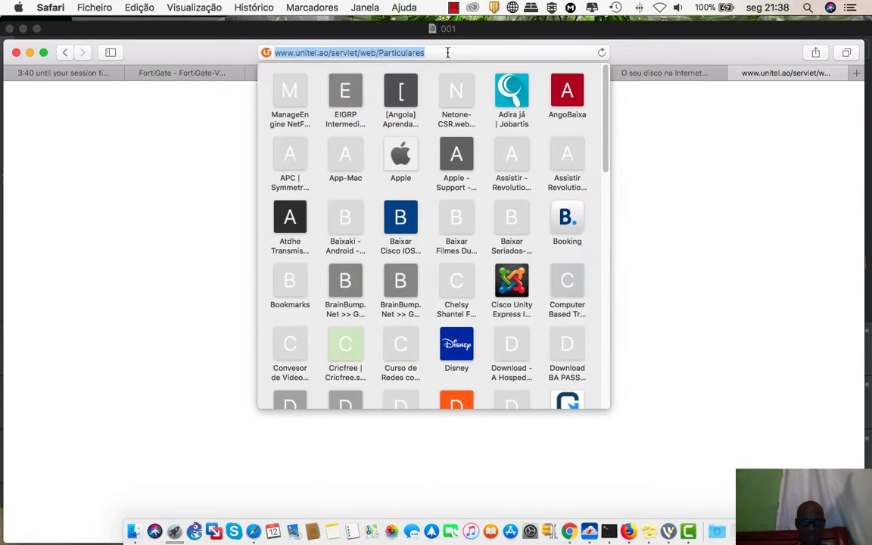
left_click(329, 52)
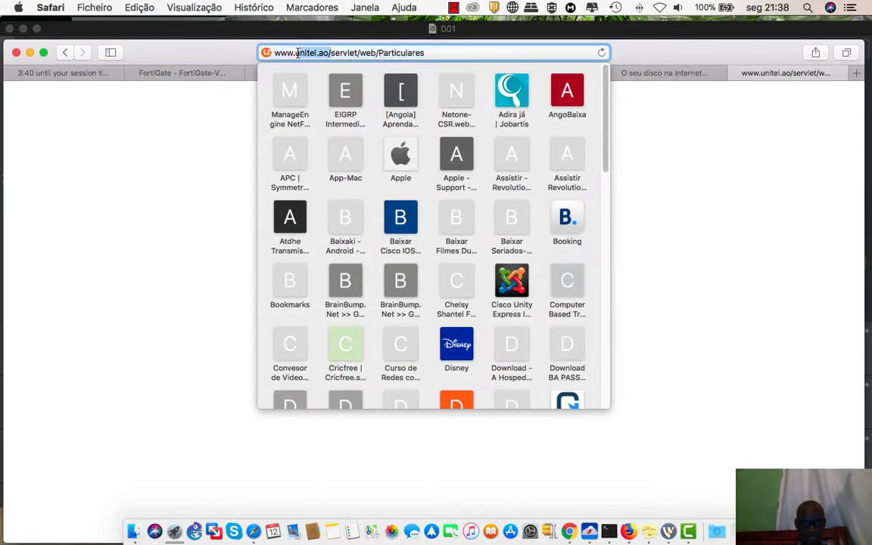
left_click_drag(273, 52, 279, 51)
left_click(296, 53)
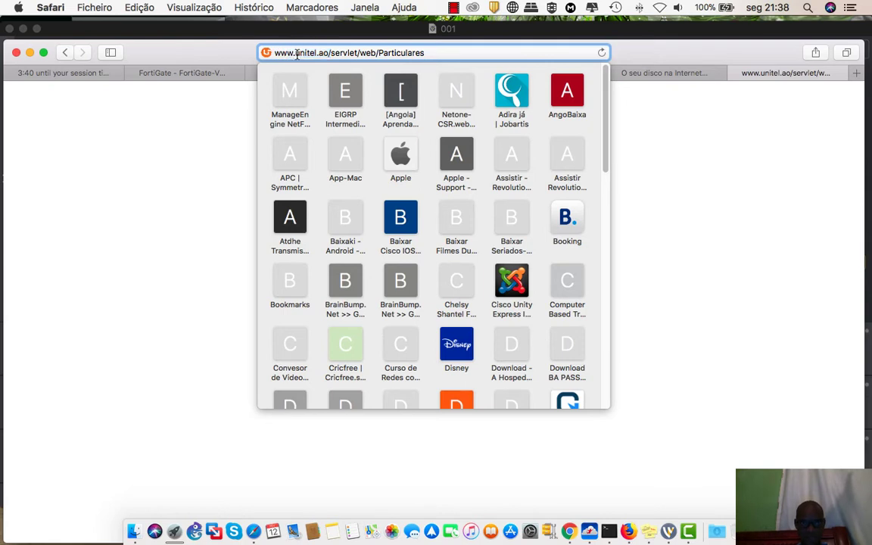
left_click_drag(296, 53, 317, 53)
right_click(321, 52)
left_click(350, 72)
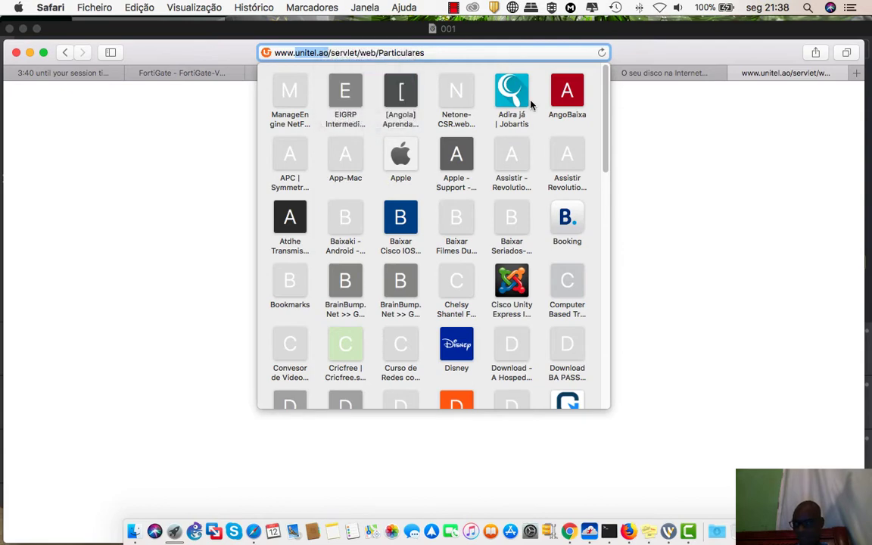
Load the Unitel page and look through the other open pages before viewing it again.
key("Return")
left_click(490, 77)
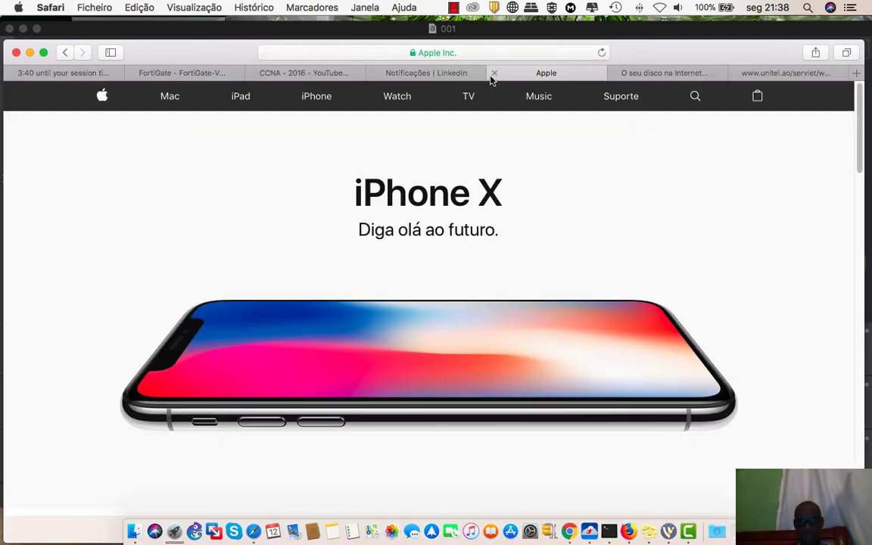
left_click(438, 75)
left_click(326, 75)
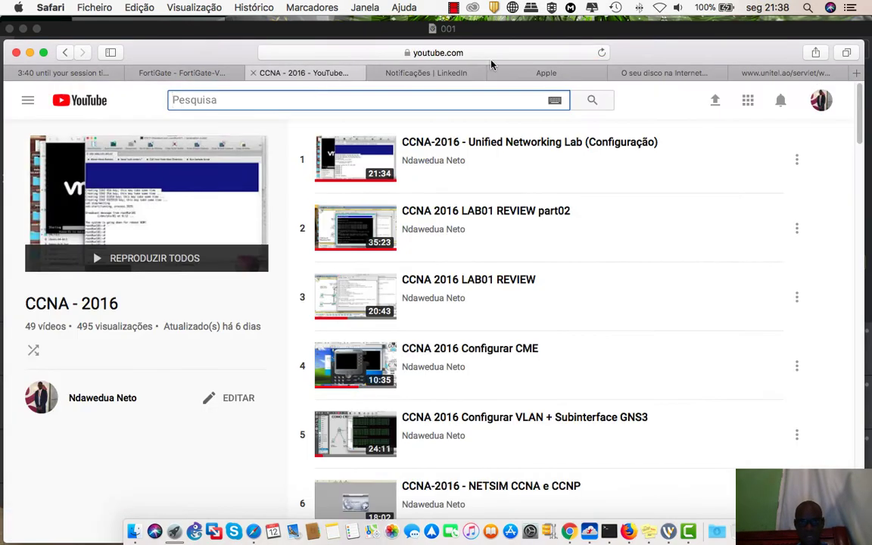
left_click(779, 79)
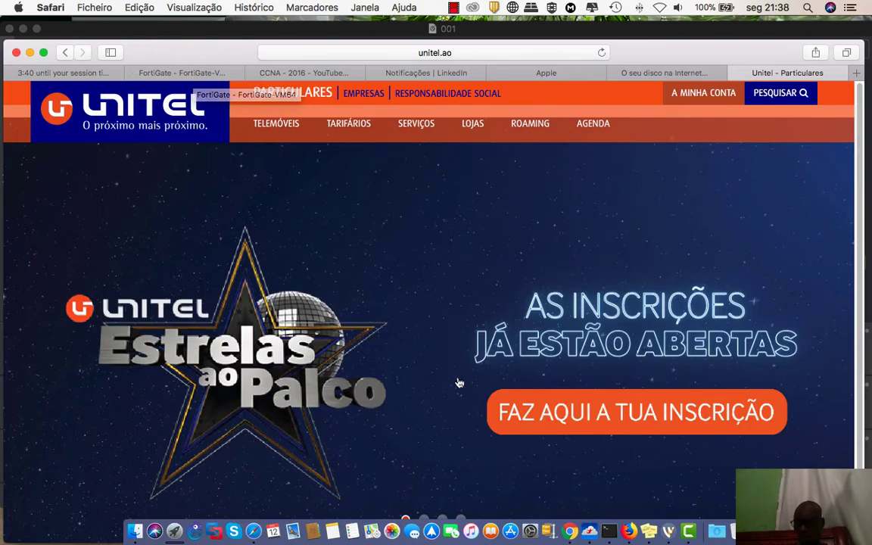
Return to the FortiGate profile and add a URL filter for *unitel.ao with type Wildcard and action Block.
left_click(206, 73)
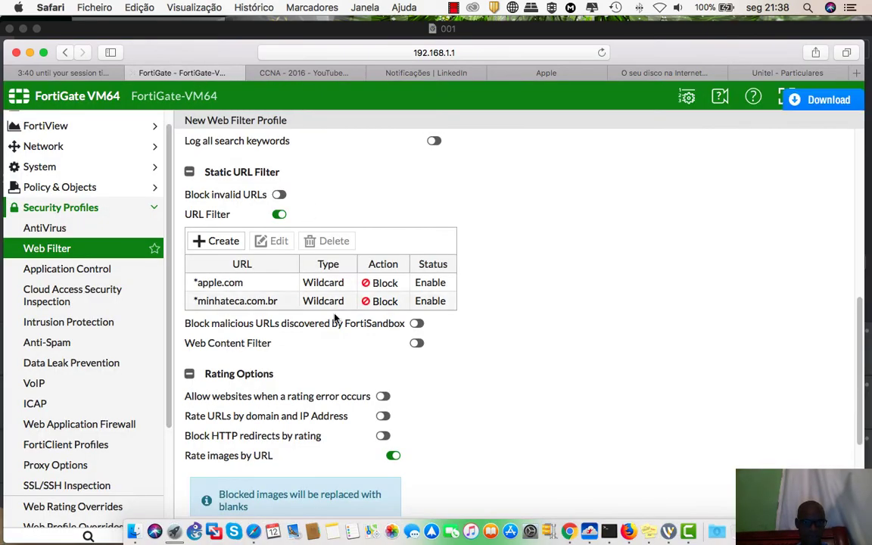
left_click(216, 242)
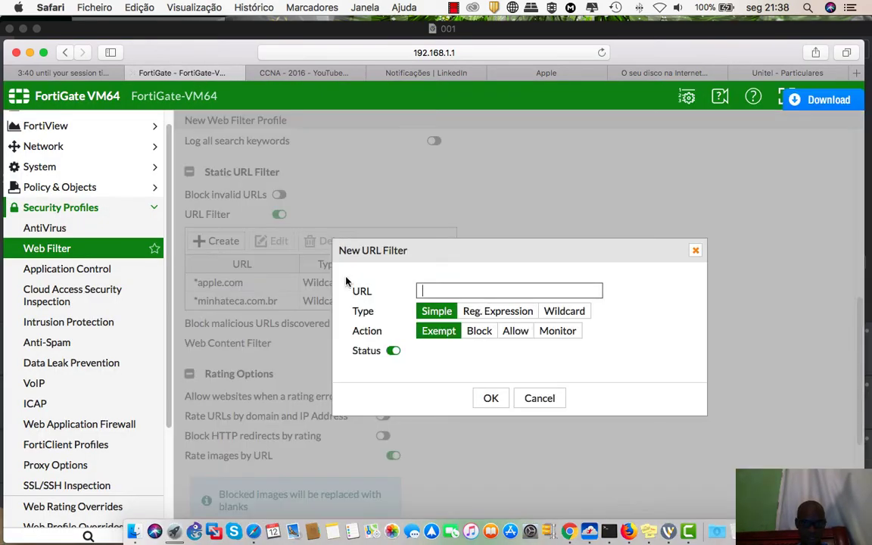
left_click(471, 331)
left_click(563, 312)
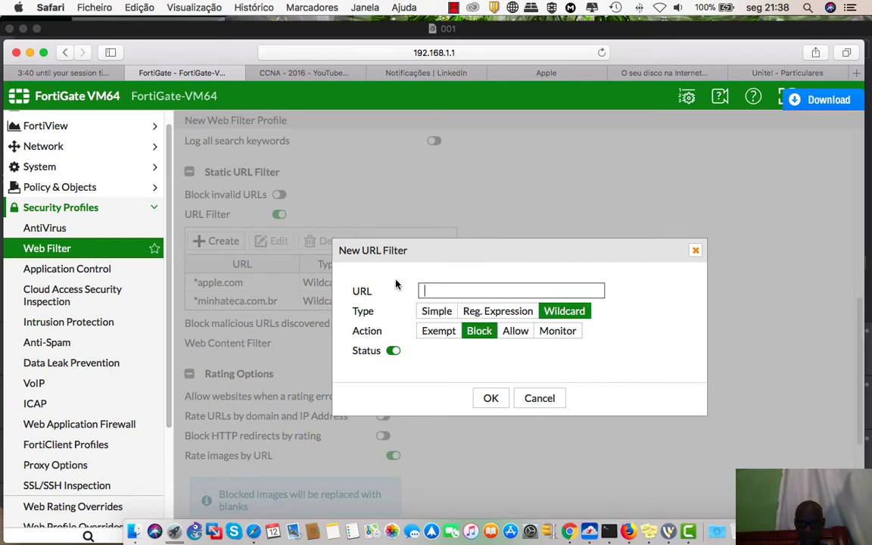
right_click(453, 291)
left_click(484, 328)
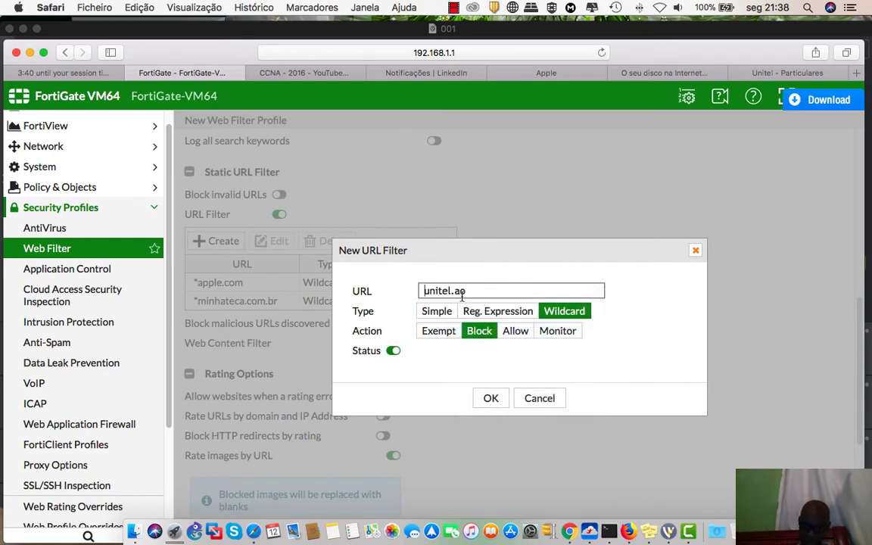
type("*")
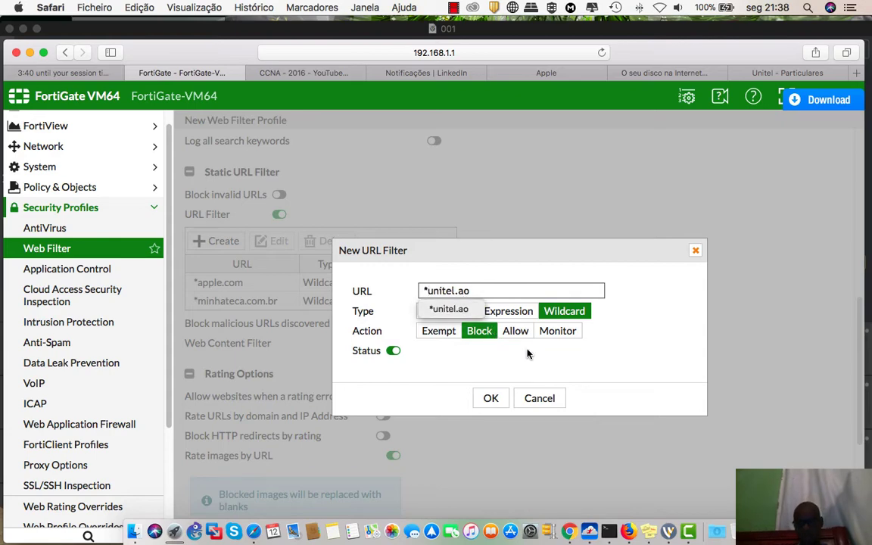
left_click(490, 398)
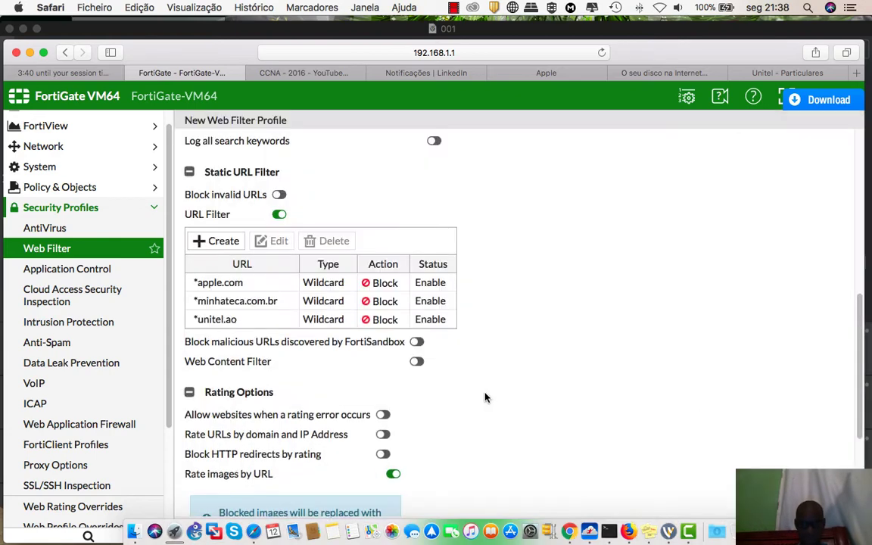
Disable rating images by URL, and enable allowing websites on rating errors, rating URLs by domain and IP address, and blocking HTTP redirects by rating.
scroll(455, 394, "down", 1)
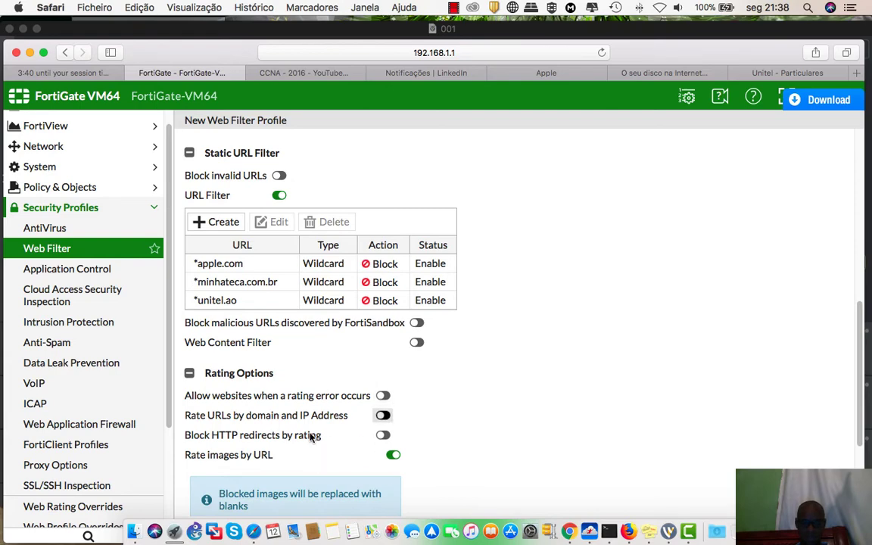
scroll(309, 438, "down", 3)
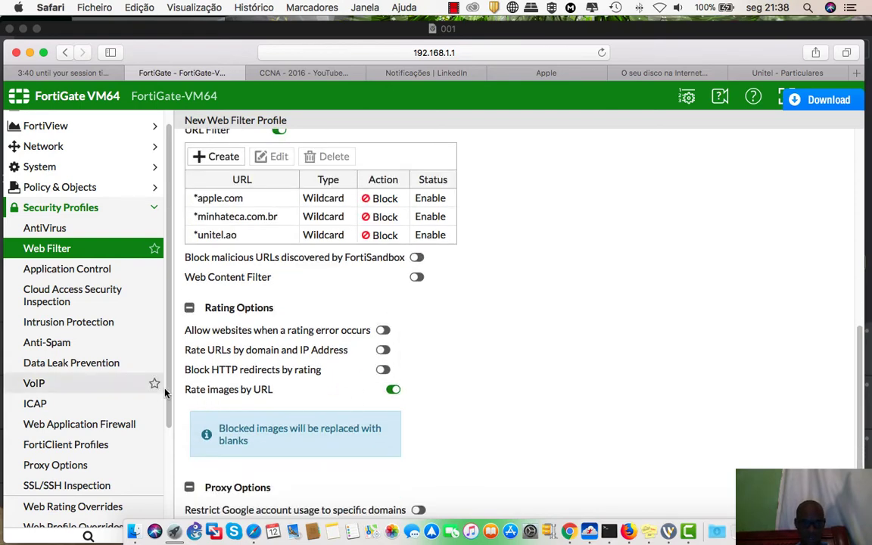
left_click_drag(186, 389, 281, 392)
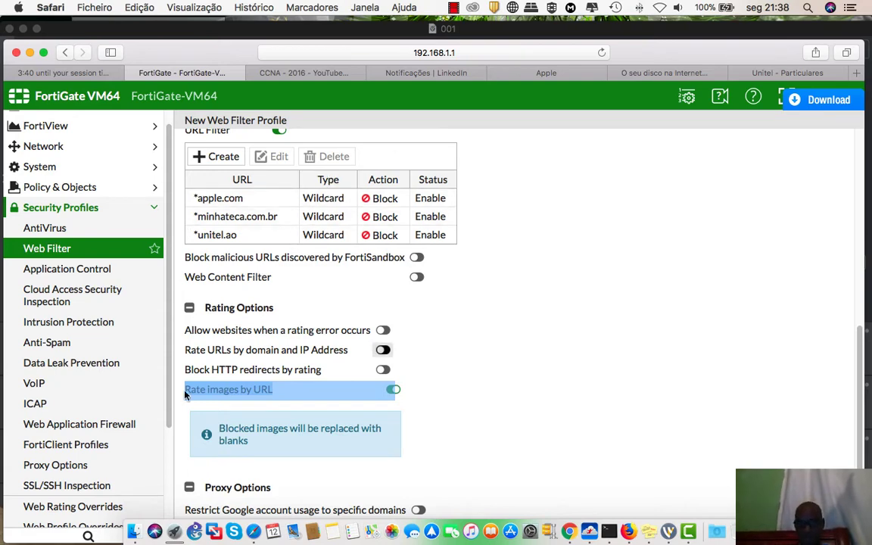
left_click_drag(219, 428, 389, 451)
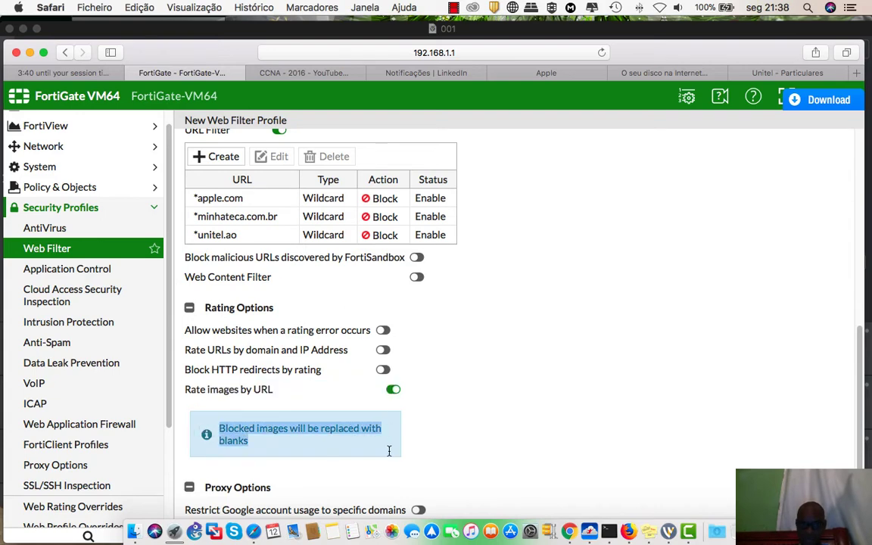
left_click(392, 389)
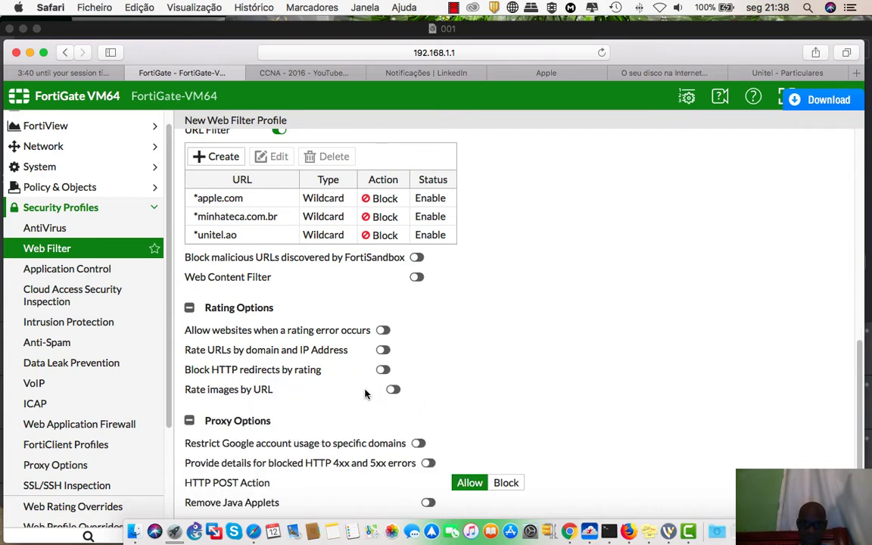
left_click(383, 330)
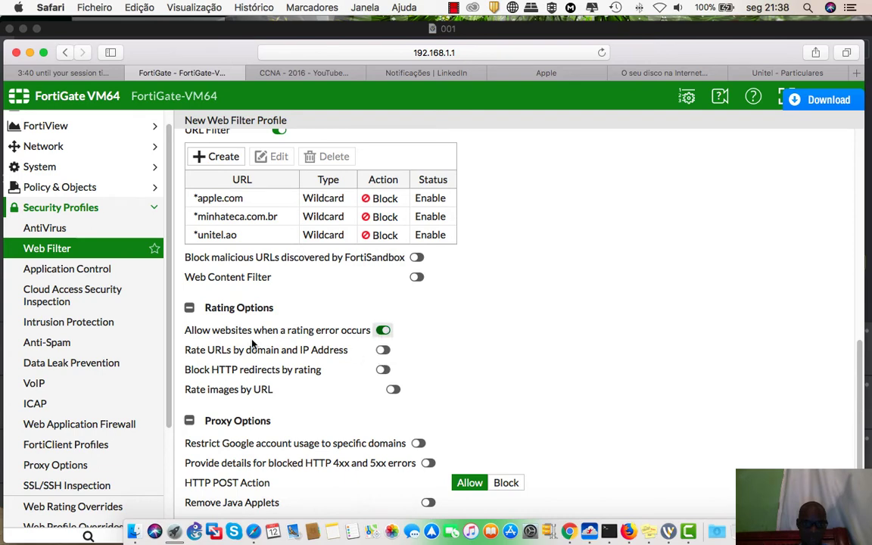
left_click(383, 349)
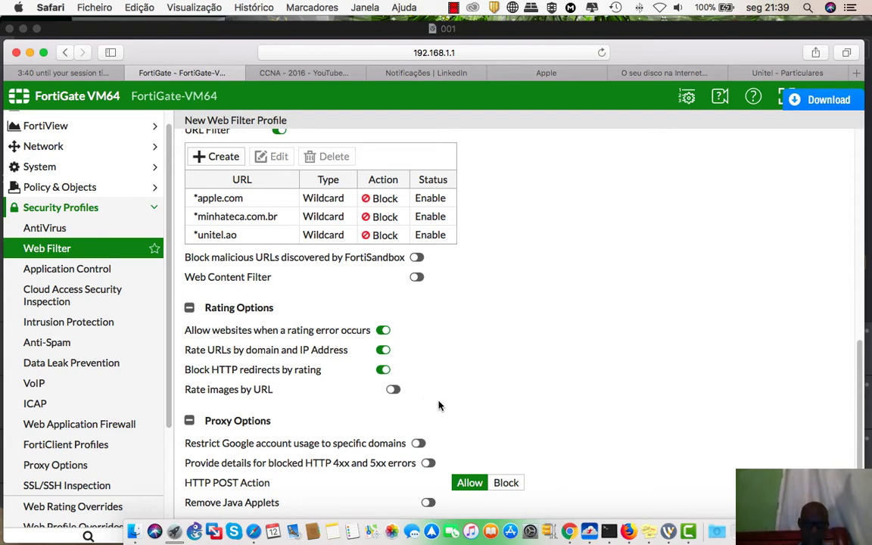
Save the new web filter profile and reapply it, acknowledging the FortiGuard licensing warning each time.
scroll(439, 406, "down", 2)
scroll(416, 329, "up", 10)
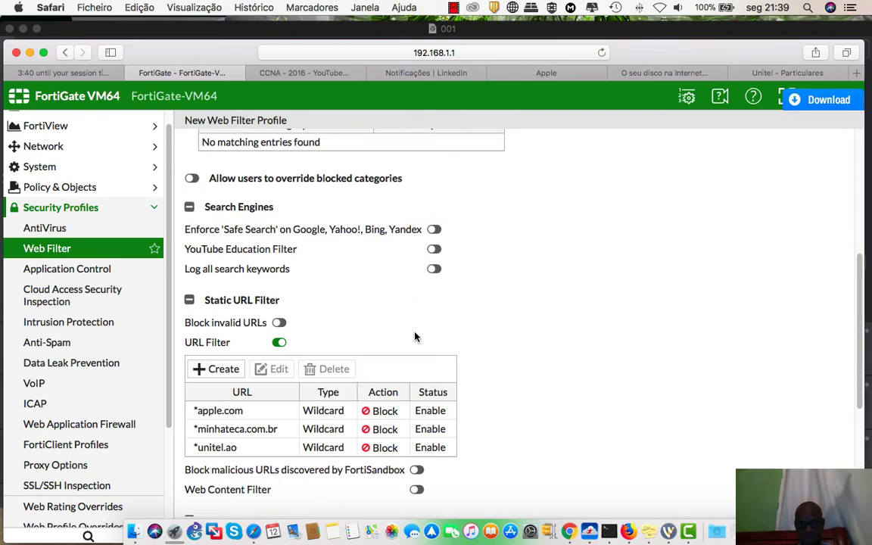
scroll(422, 269, "down", 10)
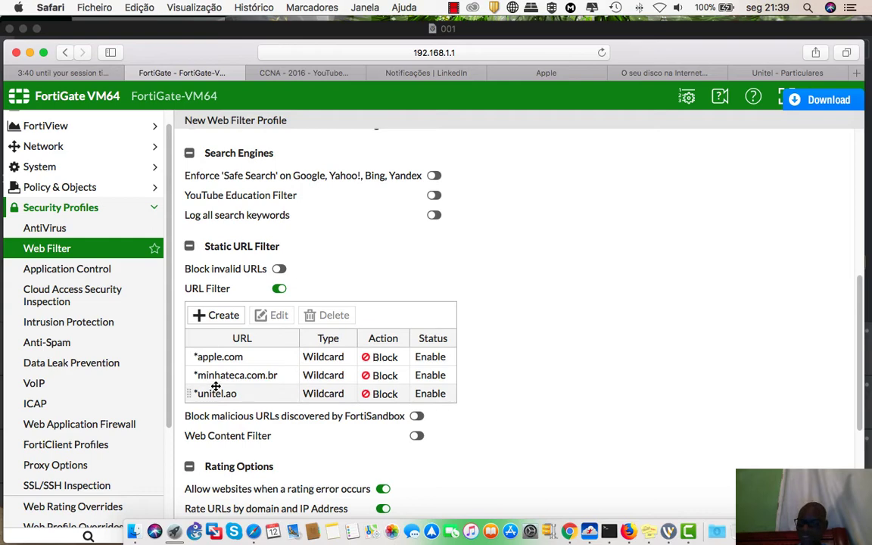
scroll(356, 420, "down", 5)
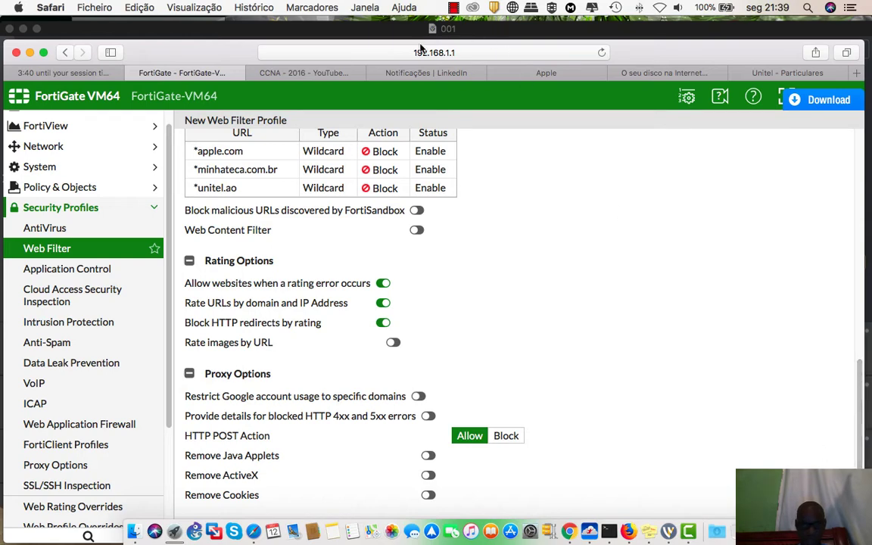
double_click(157, 58)
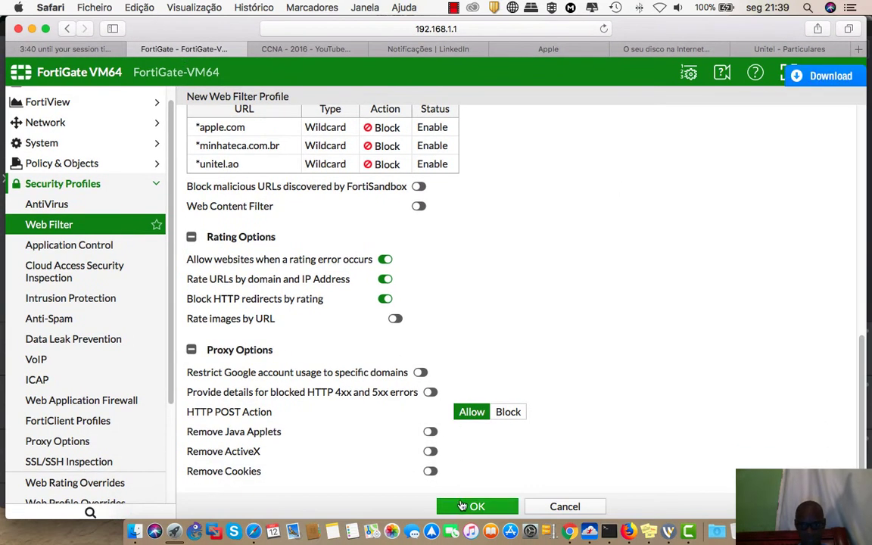
key("Return")
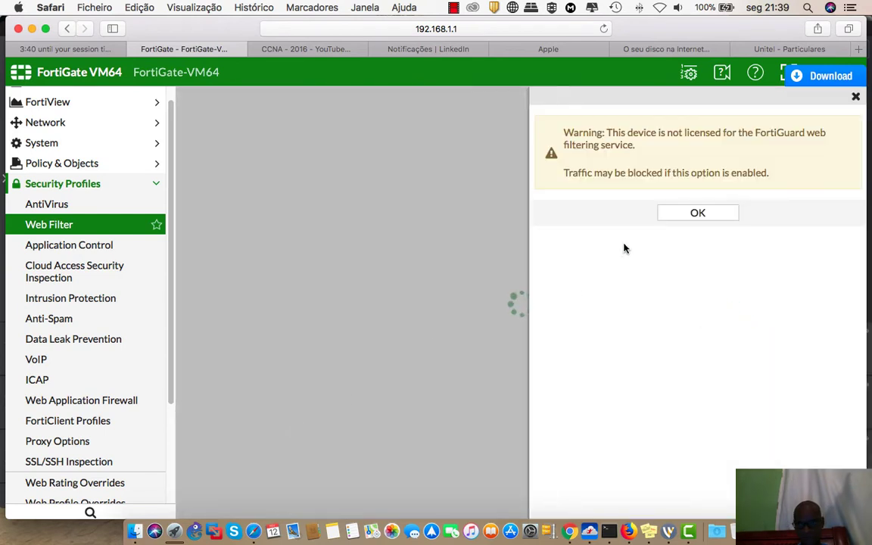
left_click(685, 218)
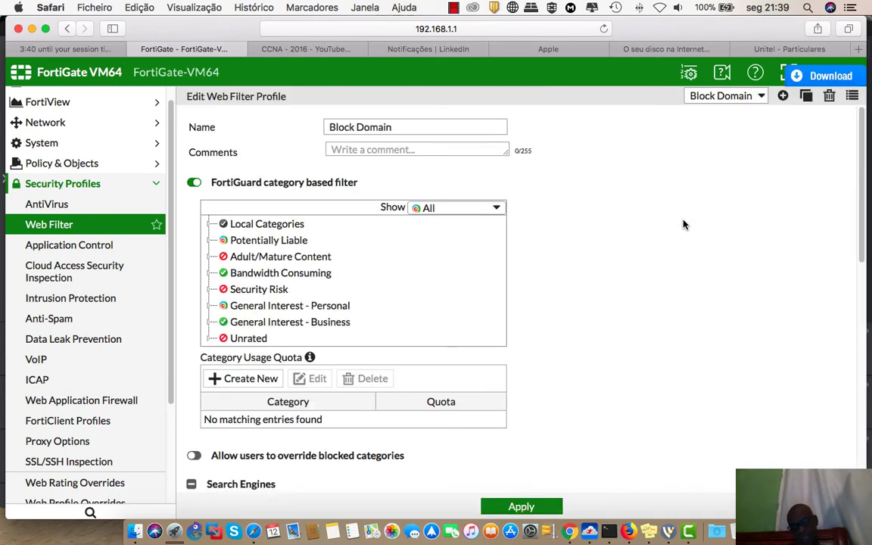
left_click(515, 509)
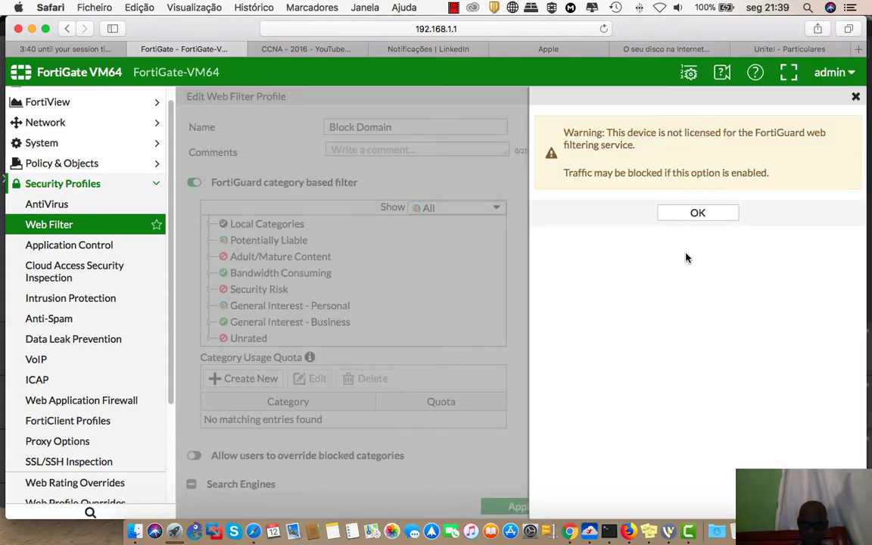
left_click(696, 213)
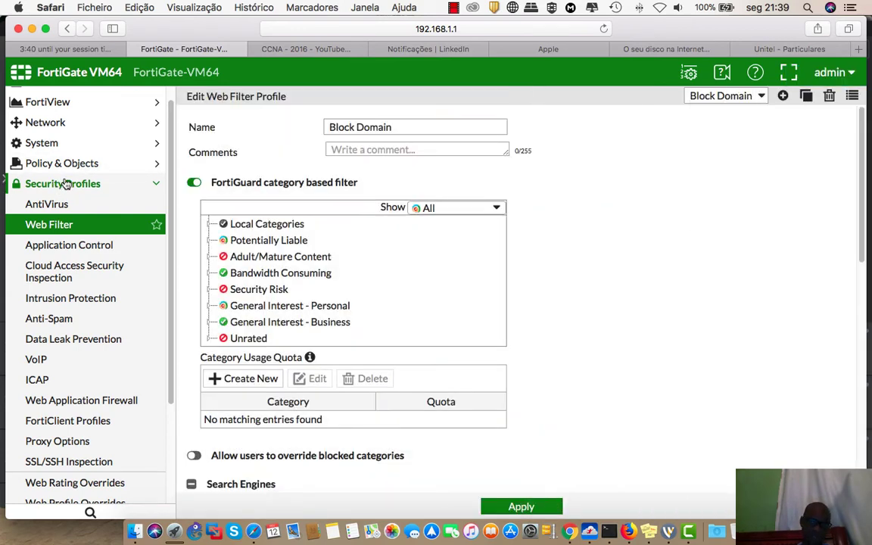
Open the Telemóveis page on the Unitel site and compare it with the Minhateca page.
left_click(551, 49)
left_click(749, 49)
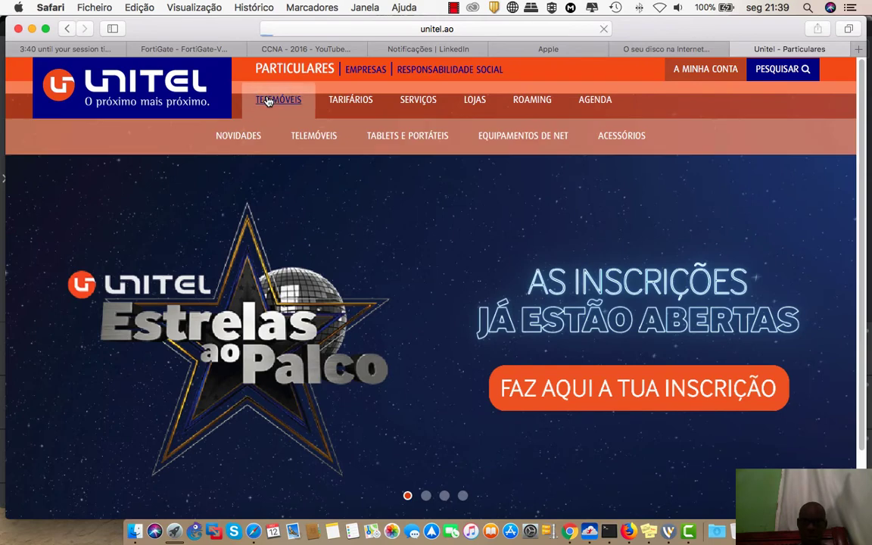
left_click(260, 106)
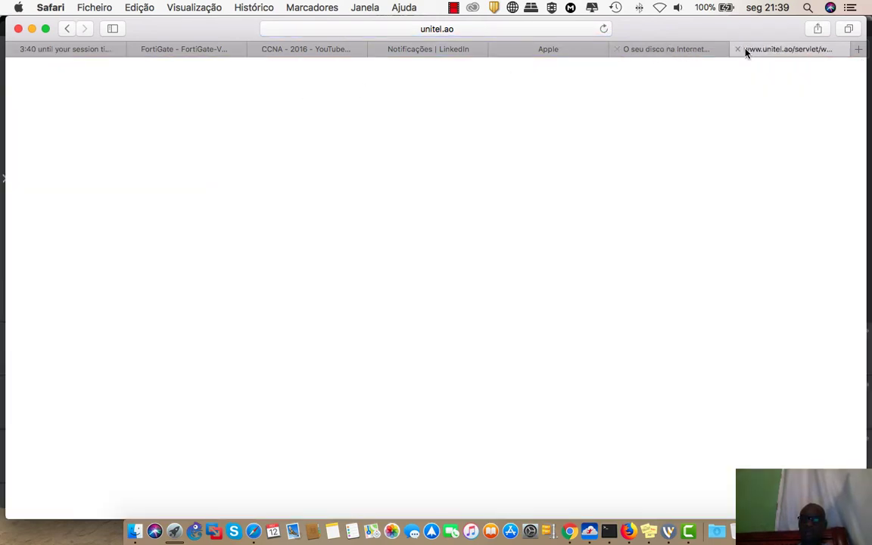
left_click(660, 49)
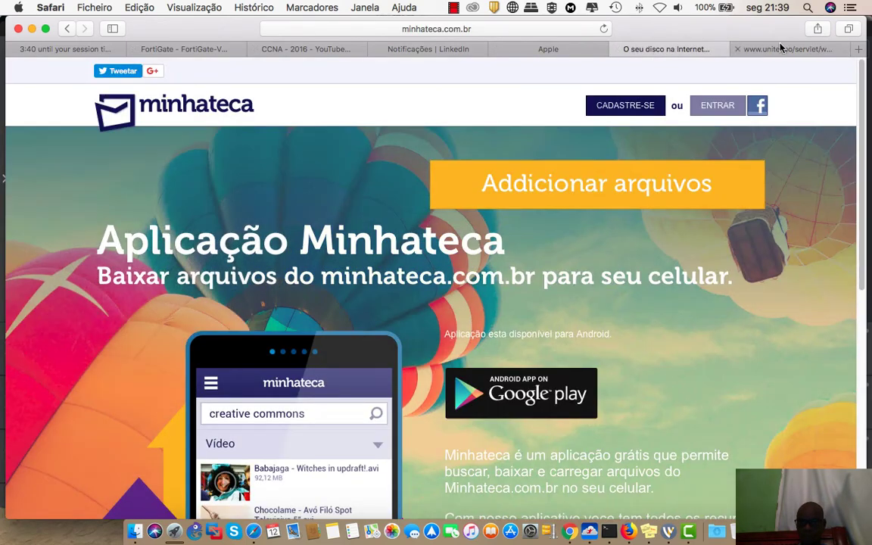
left_click(781, 49)
left_click(333, 28)
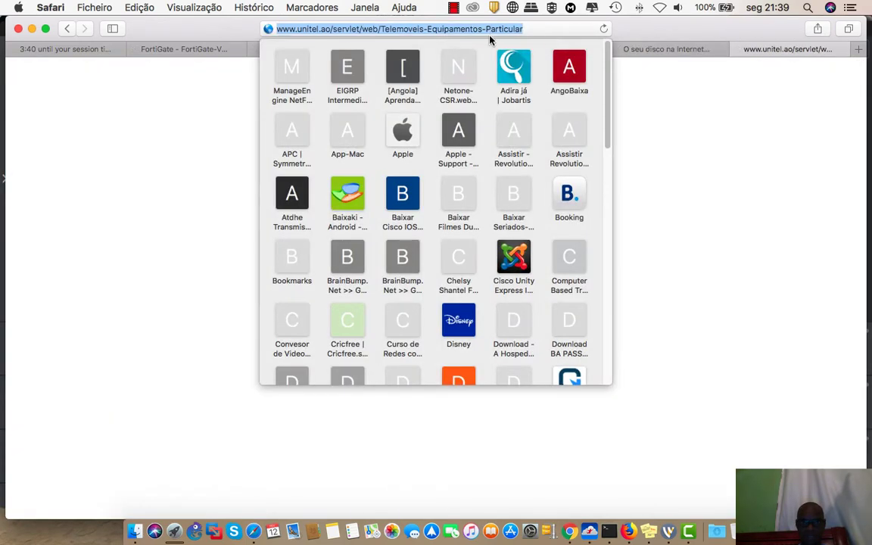
left_click(328, 30)
left_click_drag(330, 28, 550, 32)
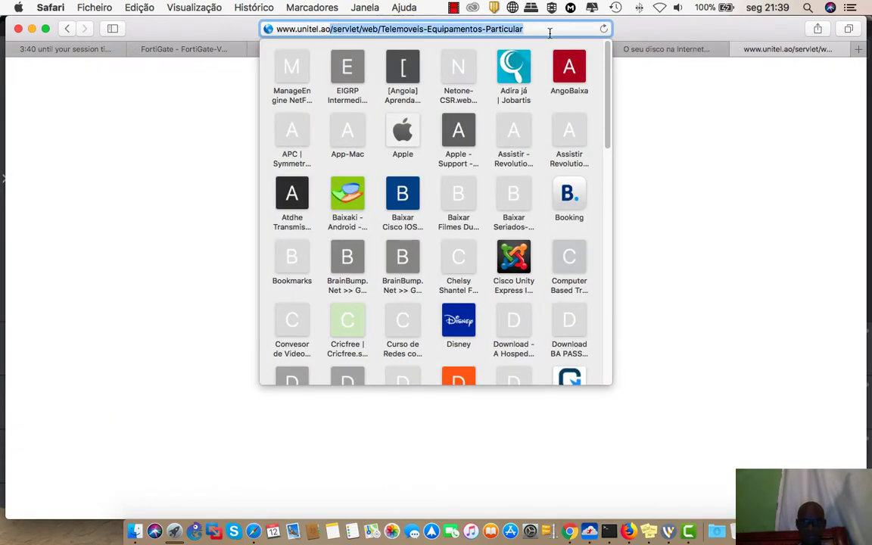
key("BackSpace")
key("Return")
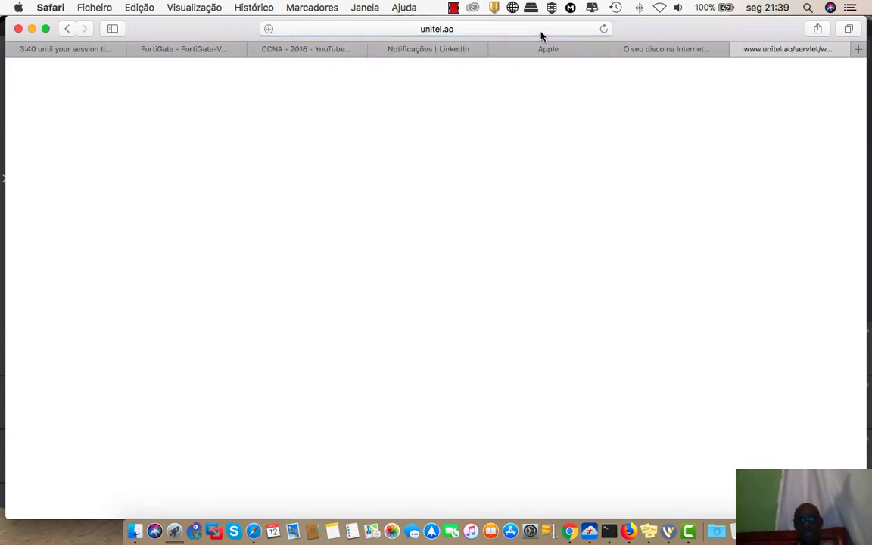
Return to the FortiGate interface and open the LAN TO INTERNET IPv4 policy for editing.
left_click(454, 50)
left_click(292, 47)
left_click(172, 50)
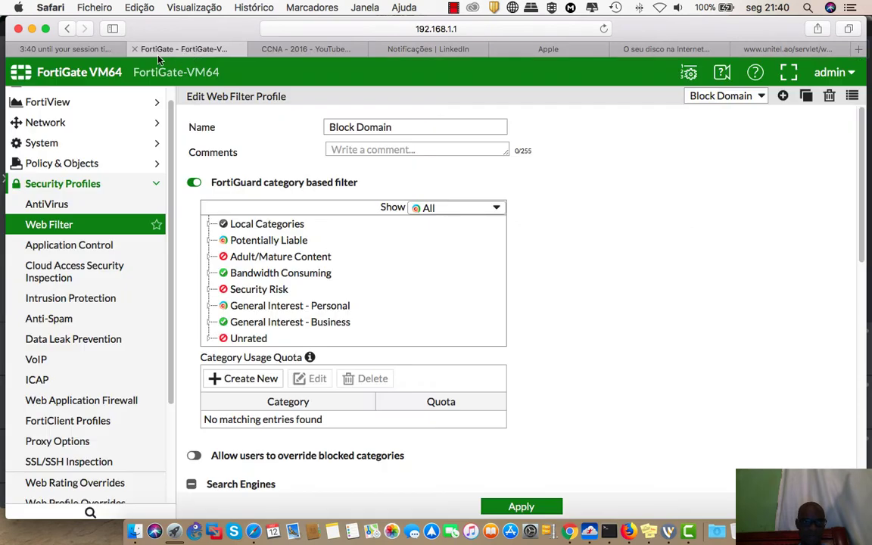
scroll(48, 250, "up", 1)
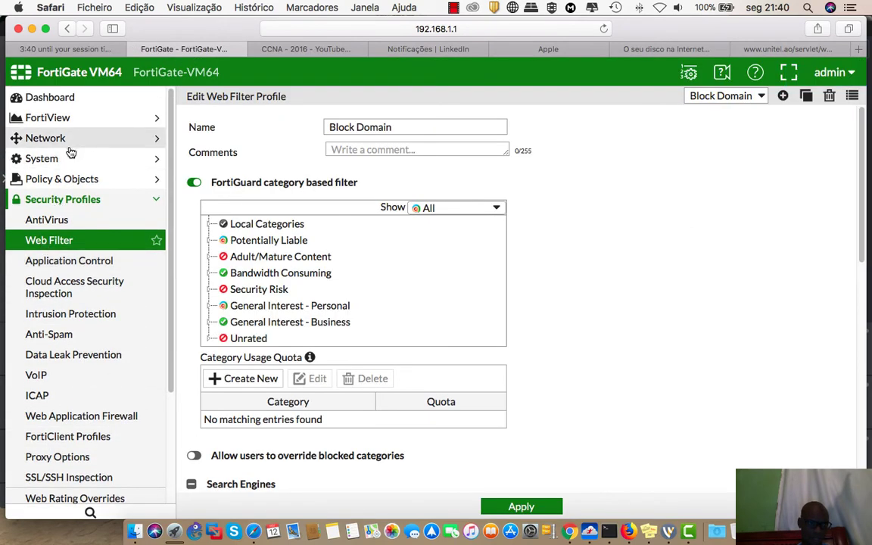
left_click(61, 178)
left_click(62, 200)
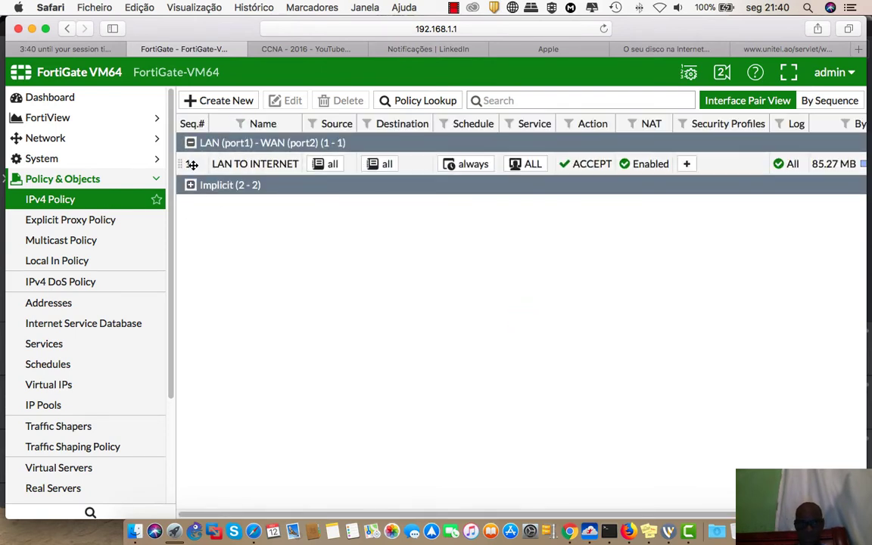
double_click(199, 165)
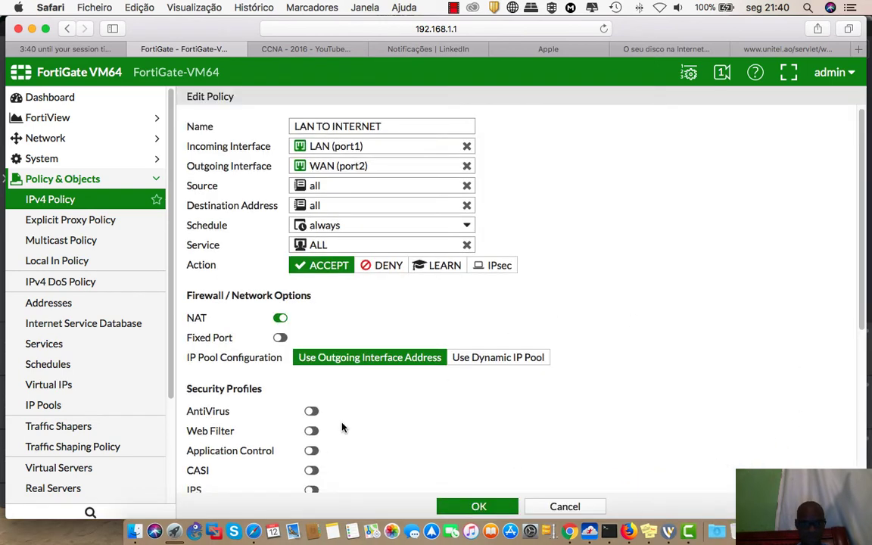
Enable Web Filter on the policy with the Block Domain profile, save it and review the policy list.
scroll(337, 424, "down", 1)
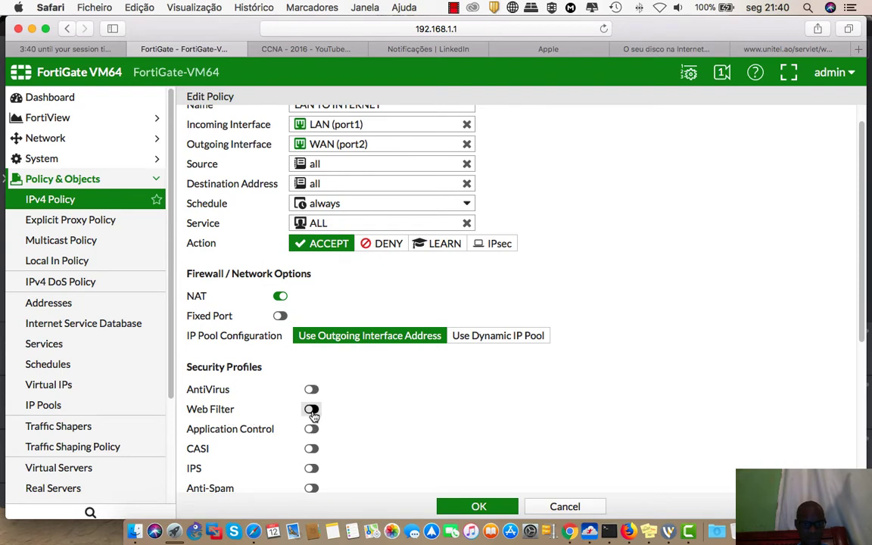
left_click(312, 410)
left_click(409, 413)
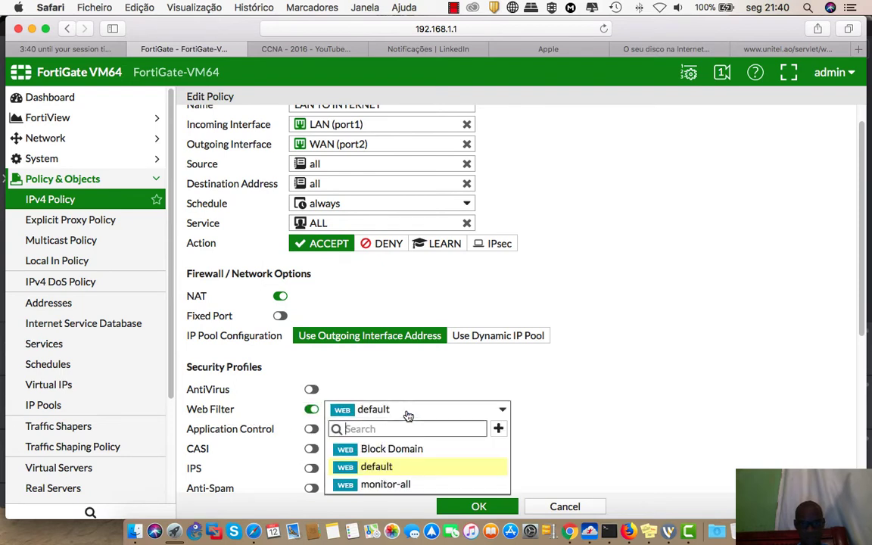
left_click(394, 451)
scroll(583, 457, "down", 2)
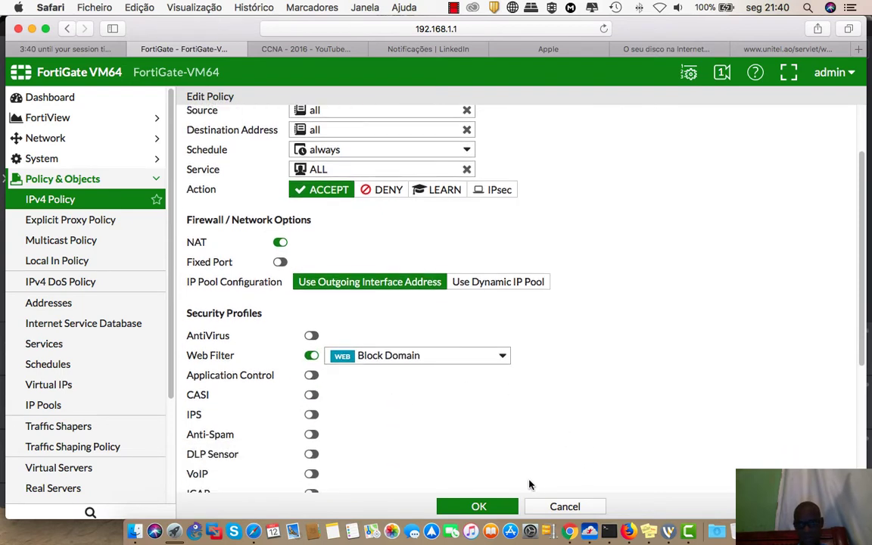
left_click(475, 508)
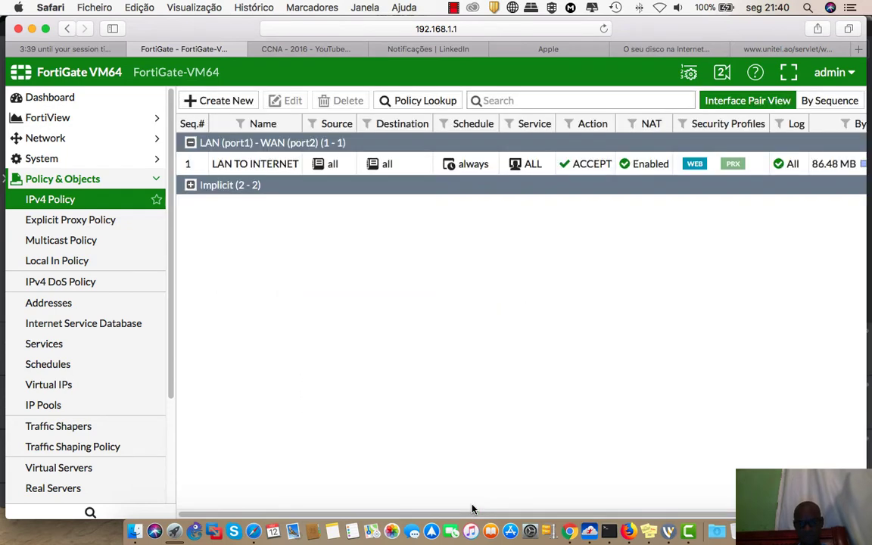
scroll(526, 516, "right", 3)
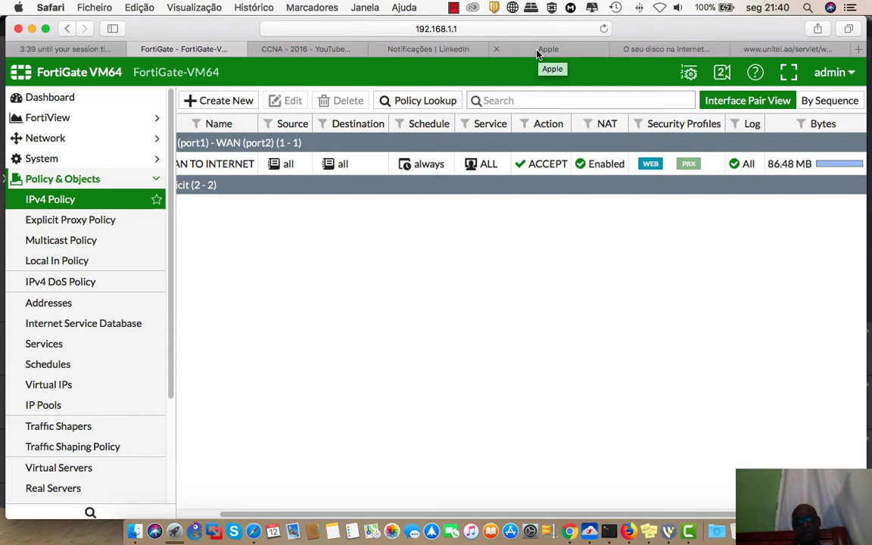
Open the FortiView list of all sessions, refresh it and look through the source and destination entries.
left_click(61, 143)
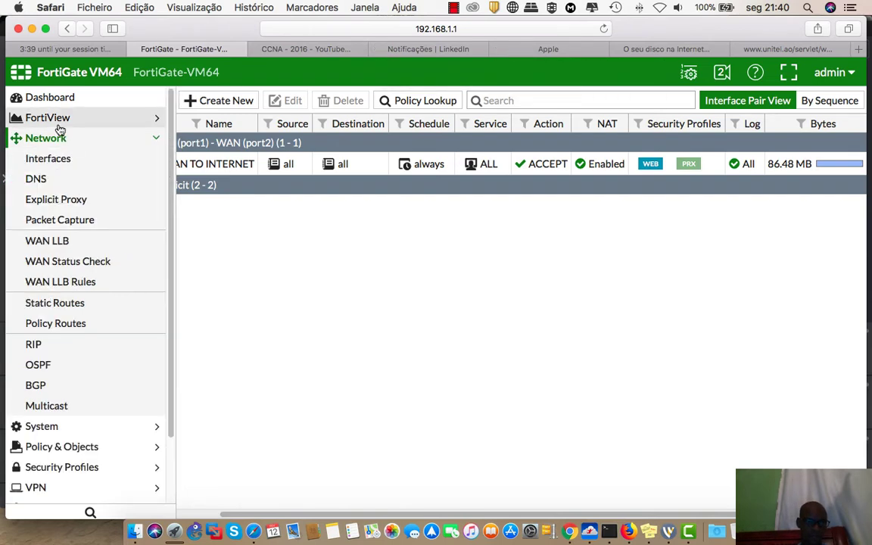
left_click(57, 119)
left_click(38, 324)
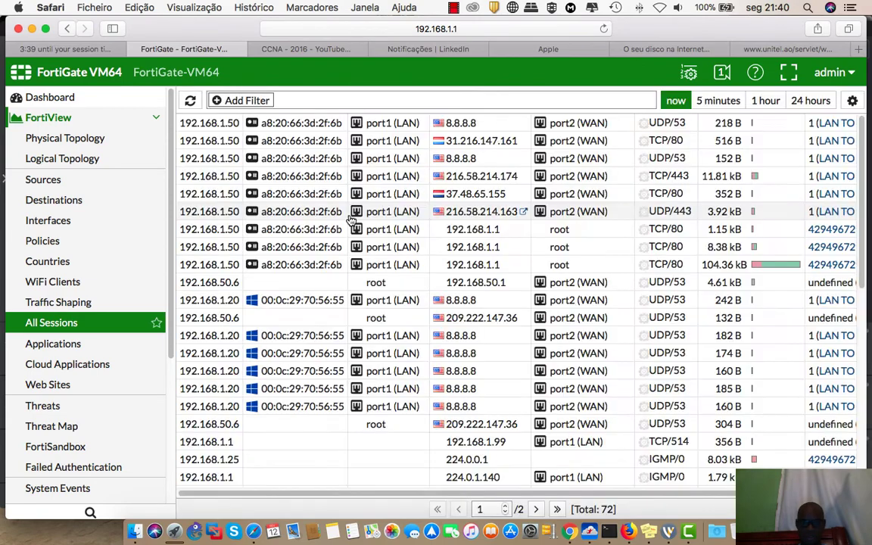
scroll(499, 174, "down", 1)
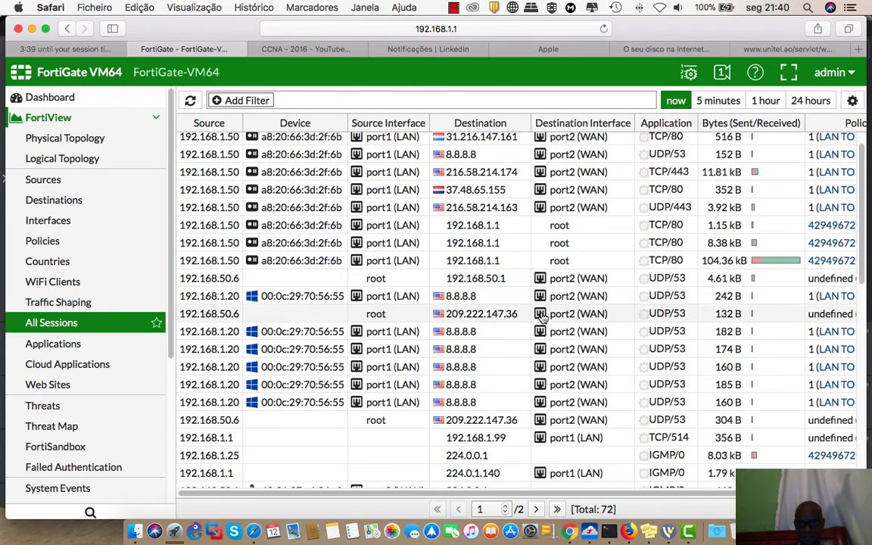
left_click(190, 101)
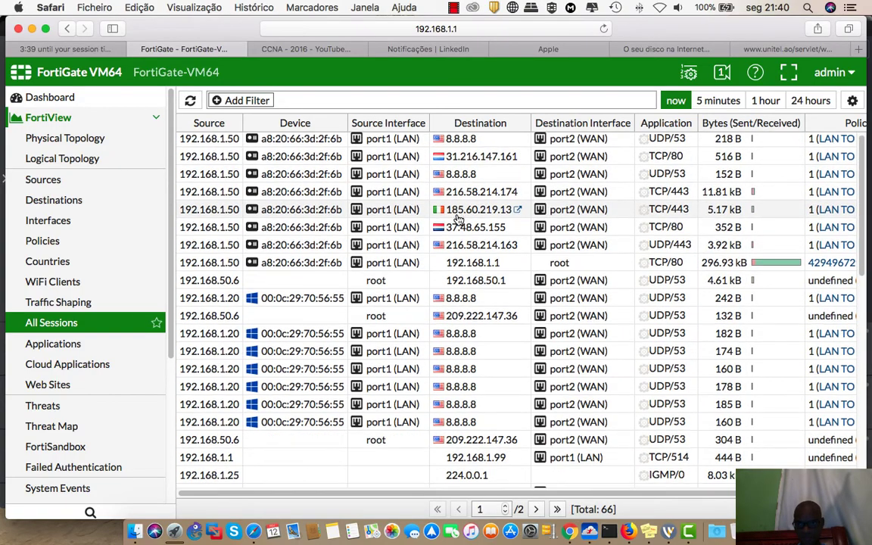
scroll(455, 218, "down", 10)
scroll(458, 218, "up", 10)
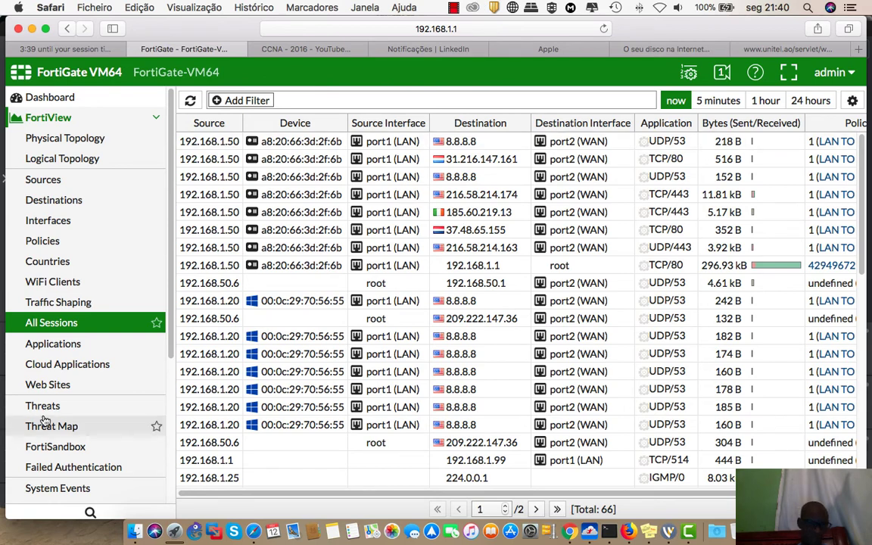
Open the Forward Traffic log, examine its destinations and security events, and refresh it.
scroll(43, 418, "down", 5)
left_click(34, 474)
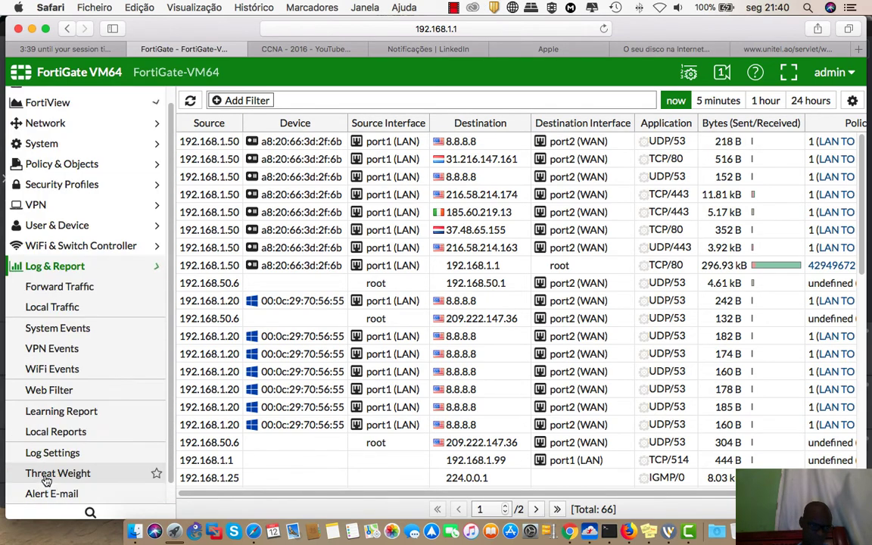
left_click(61, 286)
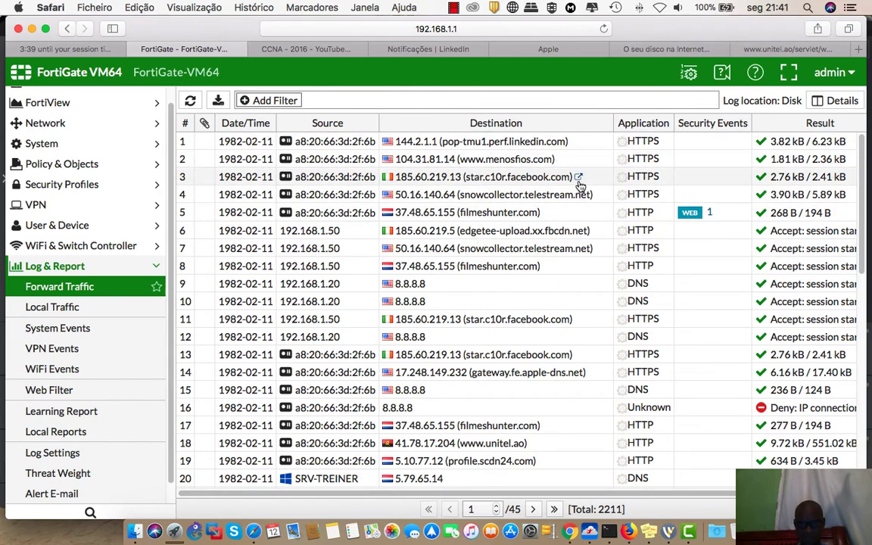
scroll(578, 331, "down", 1)
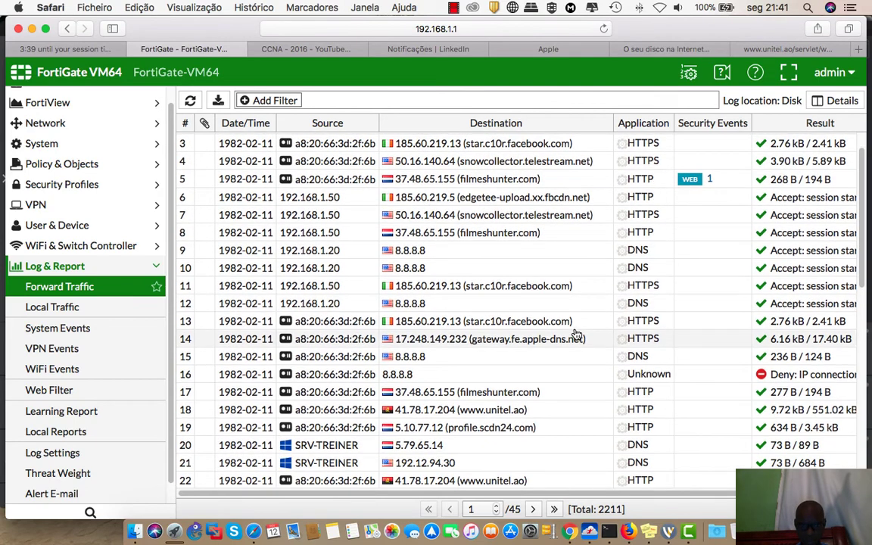
left_click(189, 101)
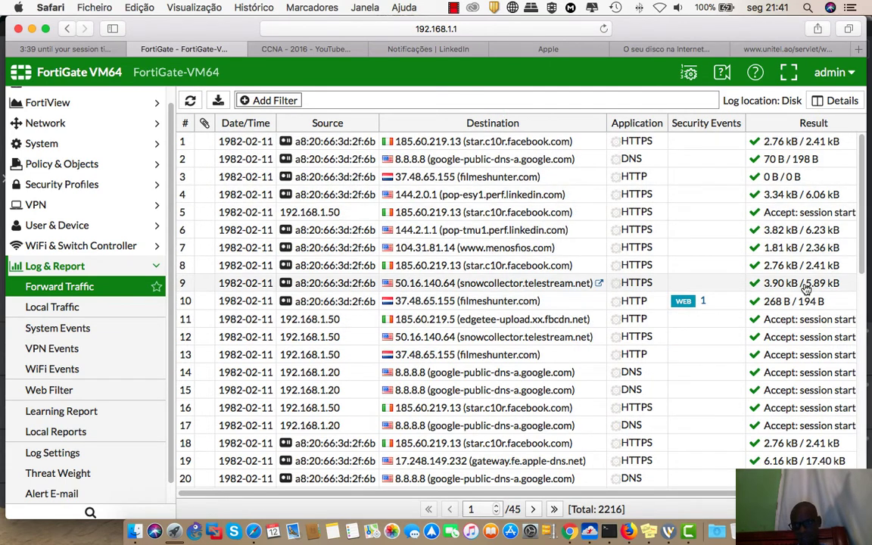
left_click(405, 51)
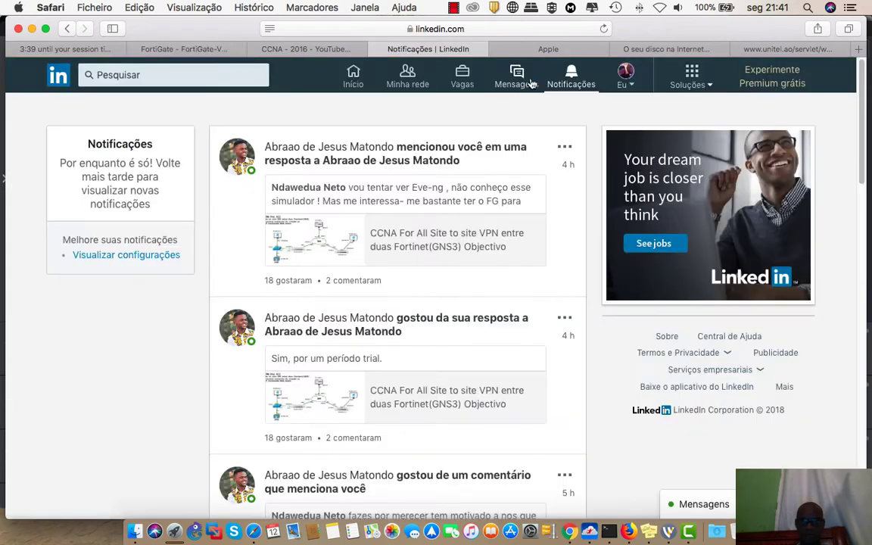
left_click(561, 50)
left_click(485, 29)
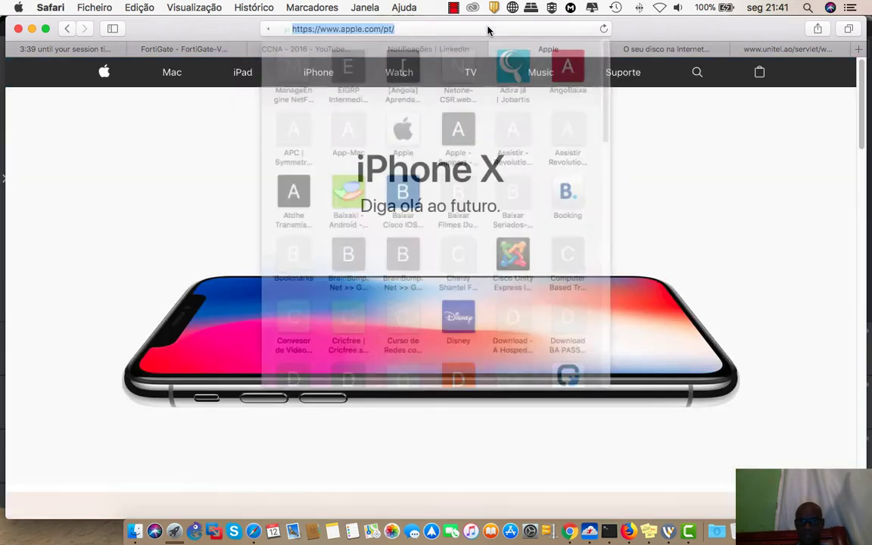
key("Return")
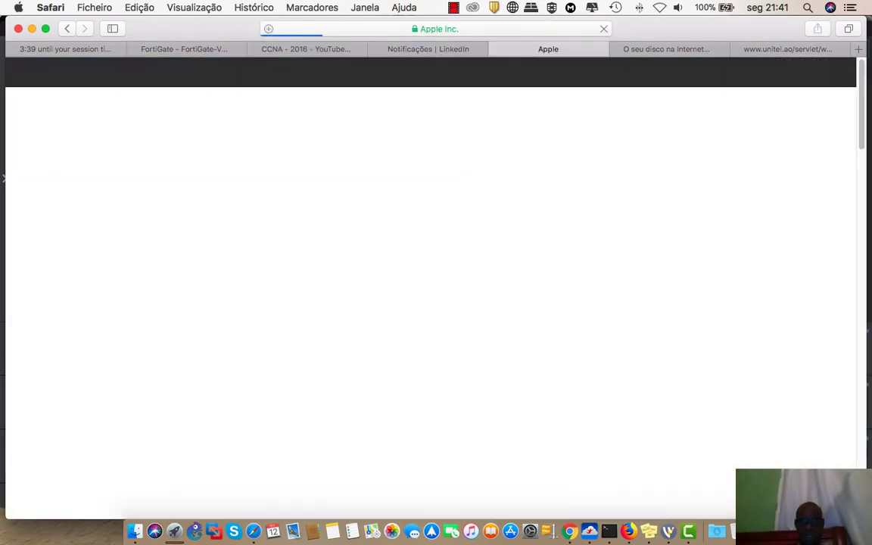
left_click(534, 30)
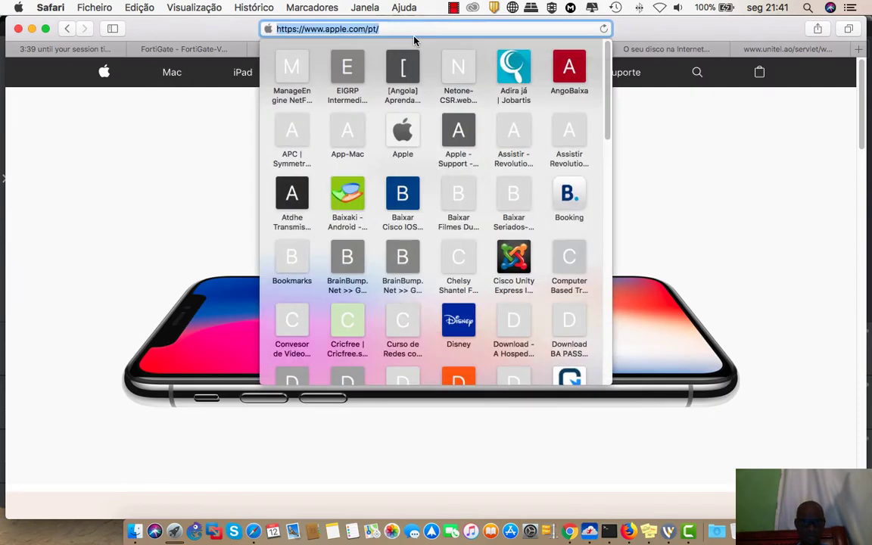
left_click(388, 32)
key("BackSpace")
key("BackSpace")
key("BackSpace")
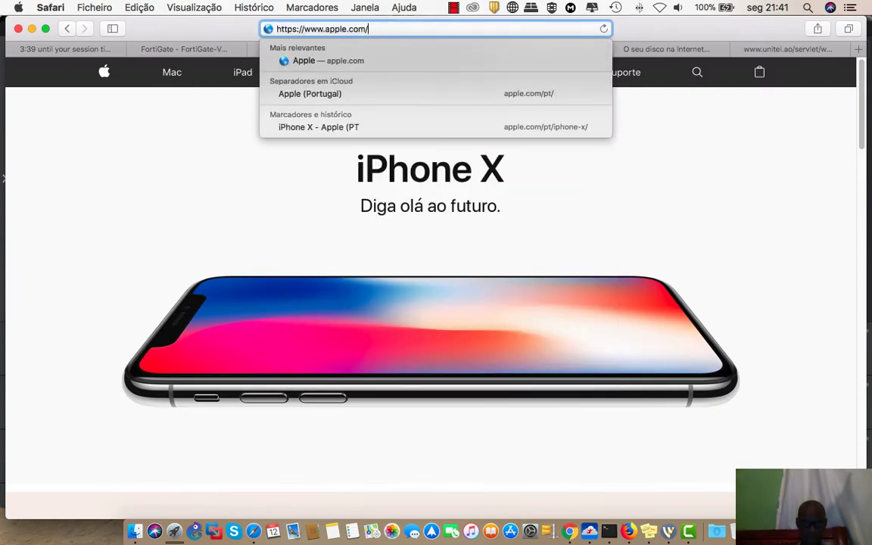
key("BackSpace")
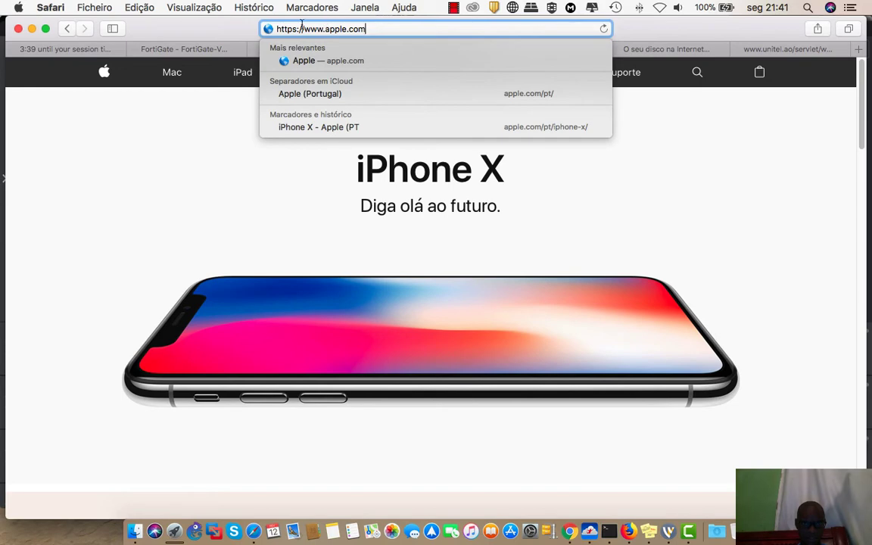
key("super+Left")
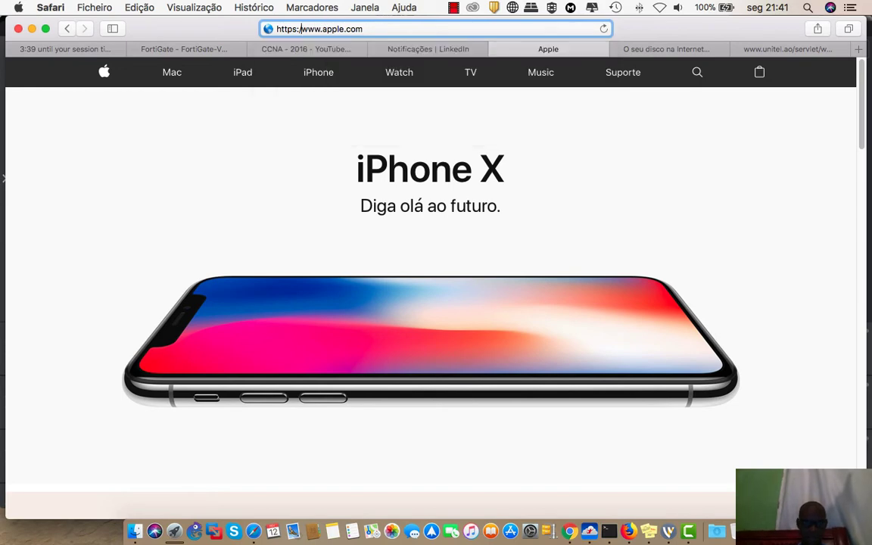
key("Delete")
key("Delete")
key("Delete")
key("Delete")
key("Delete")
key("Delete")
key("Delete")
key("Delete")
key("Return")
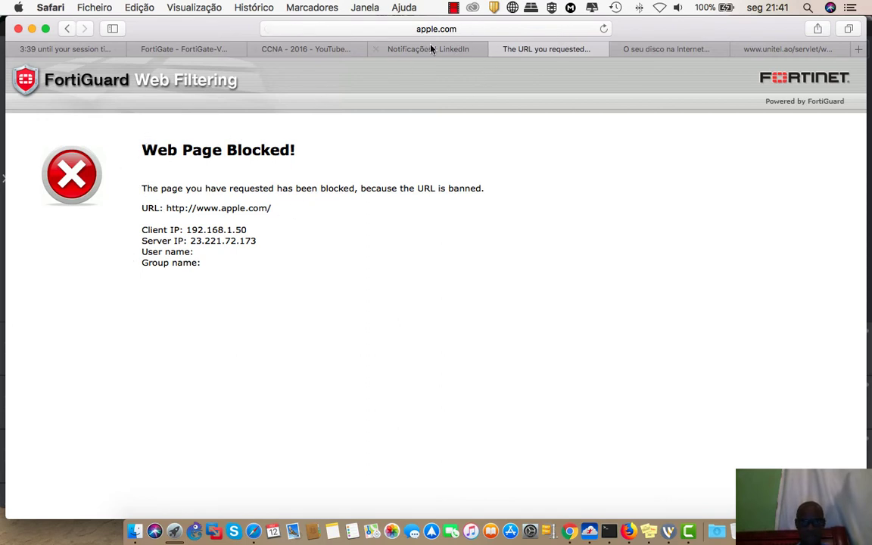
Examine the heading and the stated reason on the FortiGuard Web Filtering page.
left_click_drag(144, 136, 278, 160)
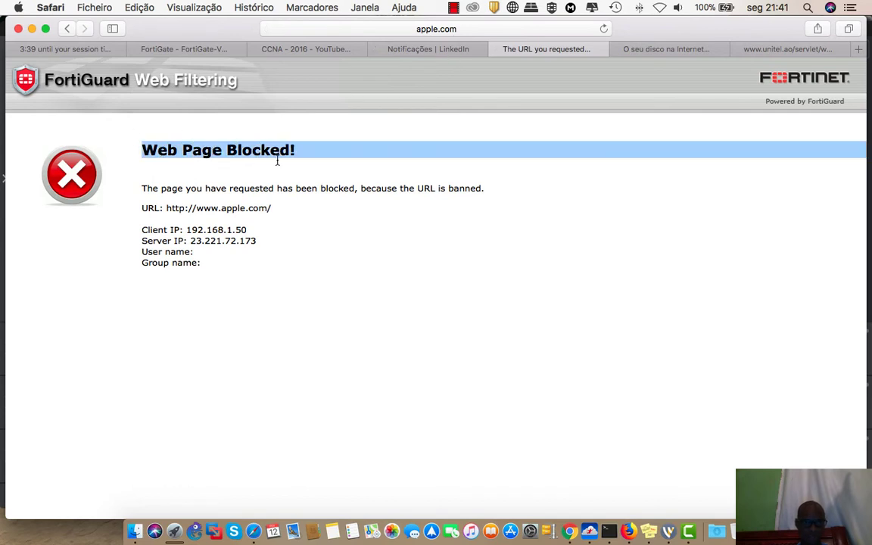
left_click_drag(142, 190, 273, 196)
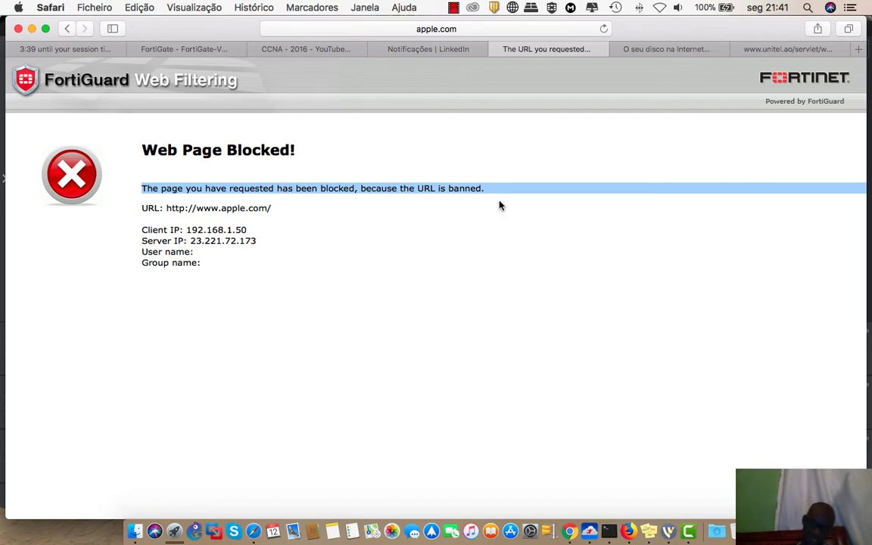
left_click(115, 204)
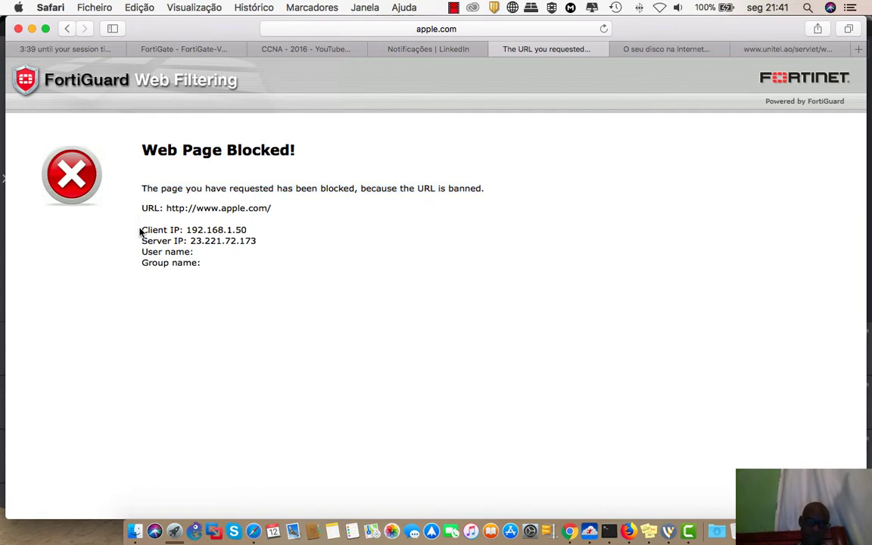
Examine the client and server IP lines on the Apple block page, and refresh the FortiGate Forward Traffic log.
left_click_drag(155, 232, 254, 230)
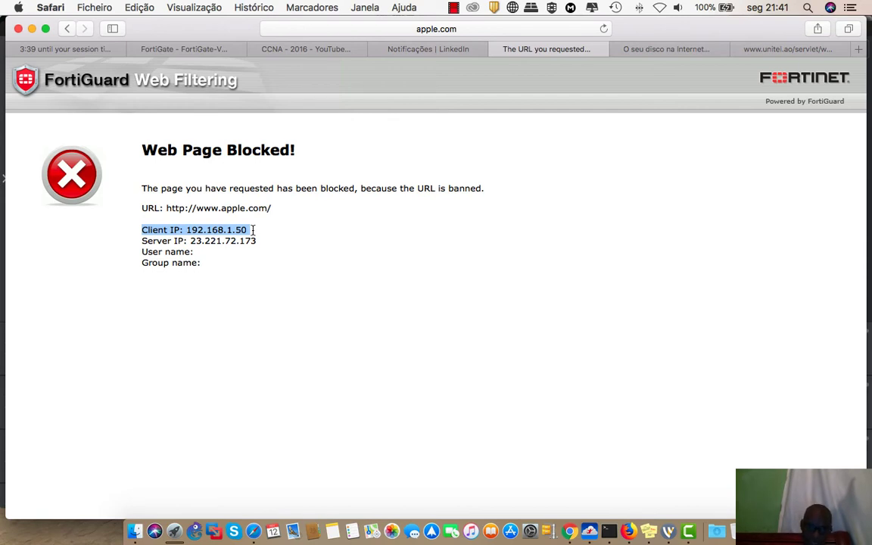
left_click_drag(144, 245, 264, 242)
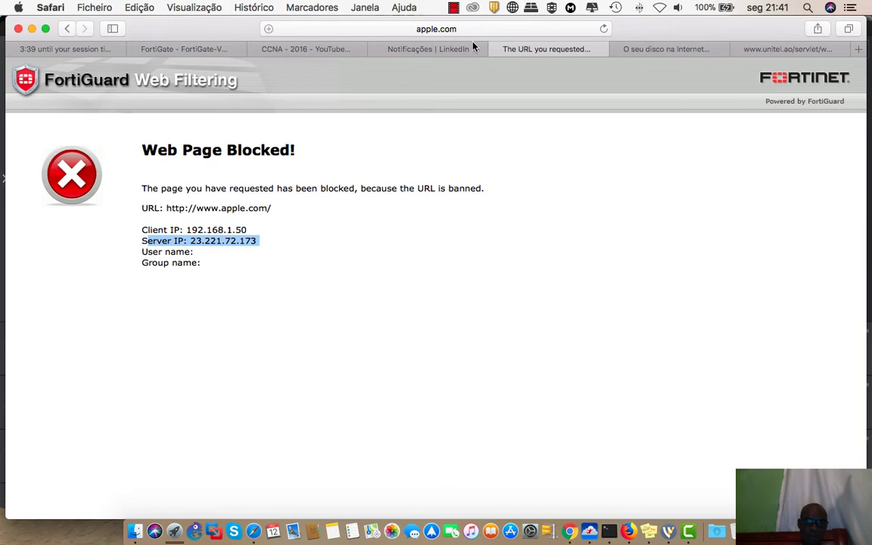
left_click(193, 49)
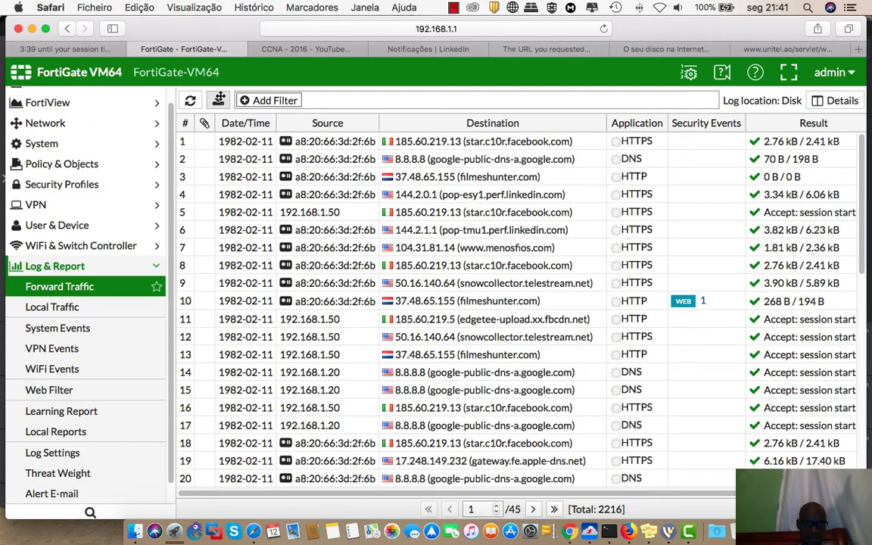
left_click(190, 103)
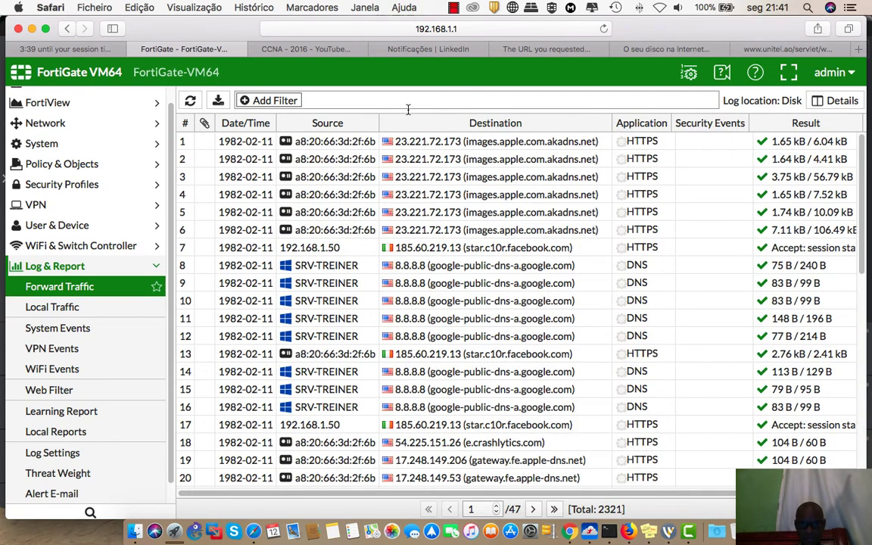
Return to the Apple block page and copy its server IP, 23.221.72.173.
left_click(402, 49)
left_click(528, 50)
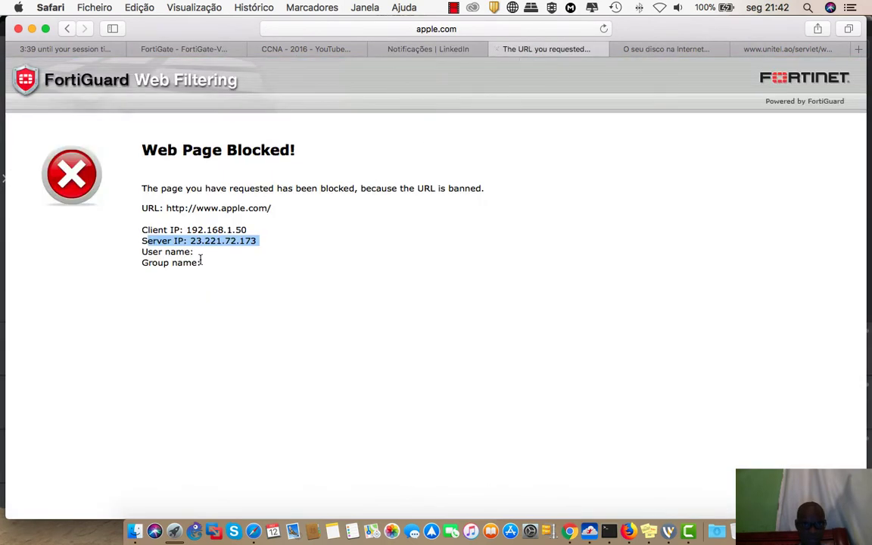
left_click_drag(191, 241, 250, 239)
right_click(256, 240)
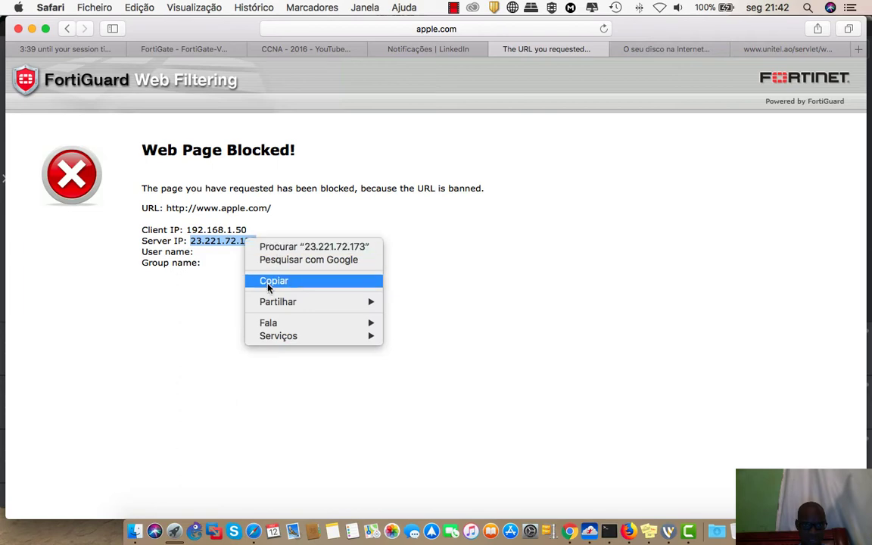
left_click(265, 281)
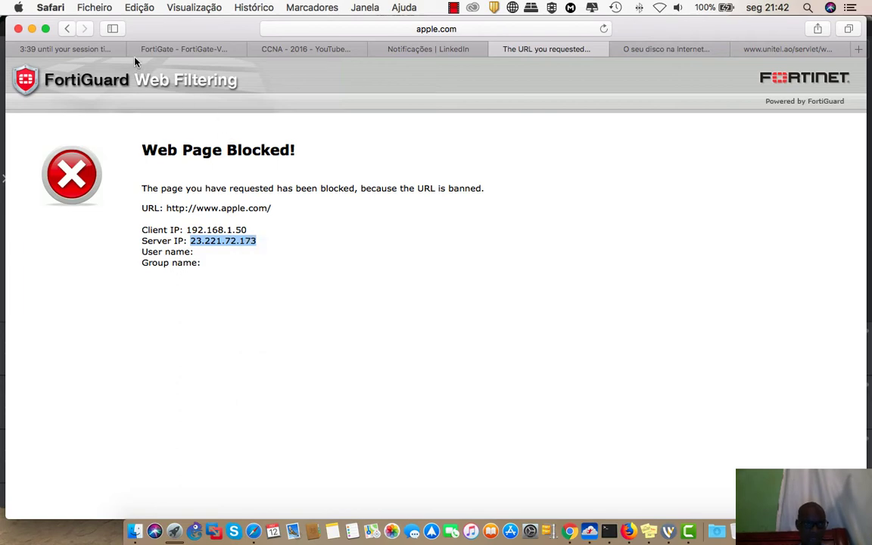
Examine the Forward Traffic log entries with destination 23.221.72.173, including their security events, results and policy.
left_click(159, 49)
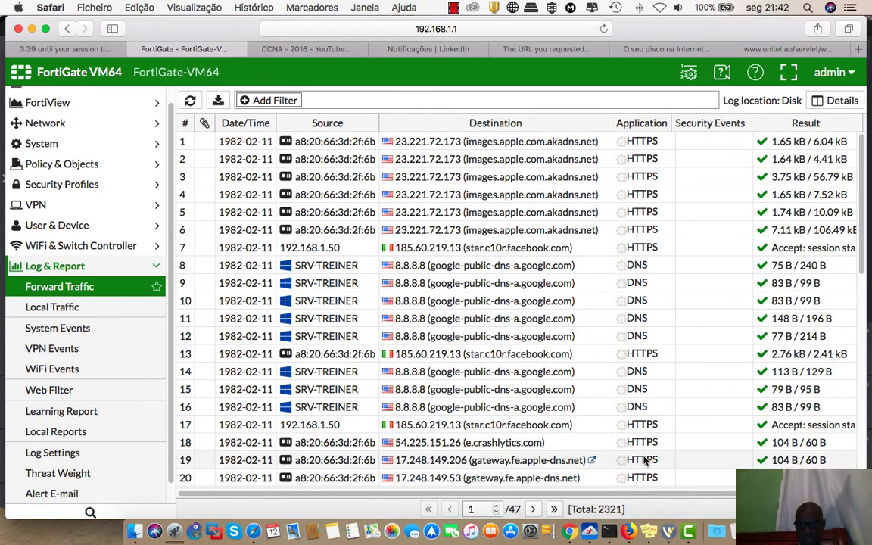
scroll(628, 494, "right", 3)
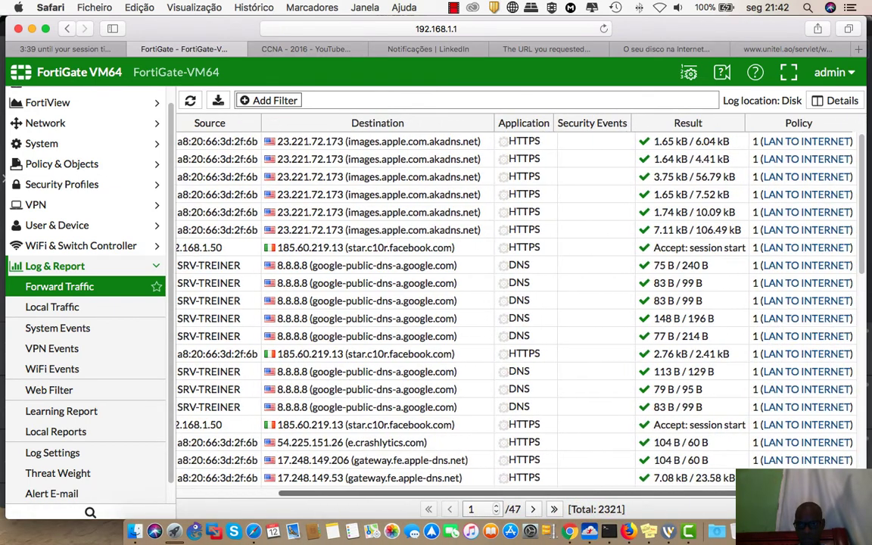
scroll(587, 493, "left", 3)
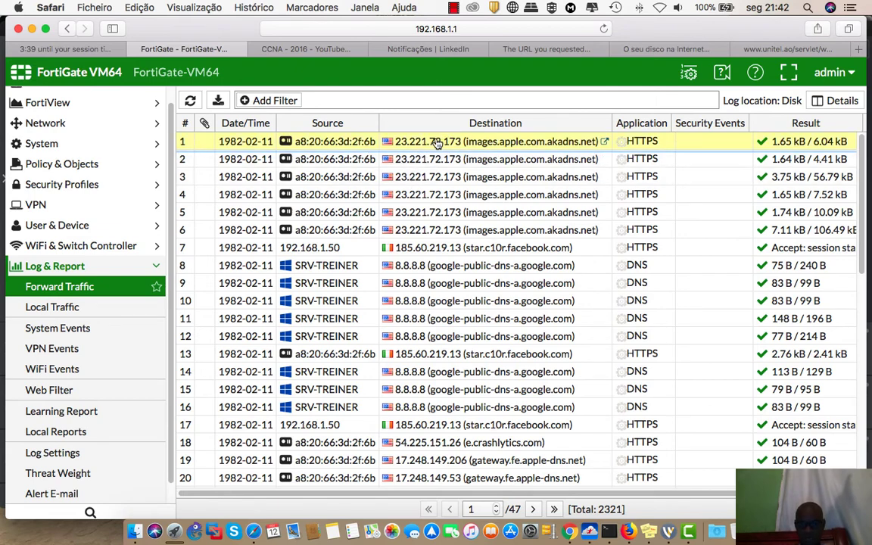
scroll(475, 173, "down", 10)
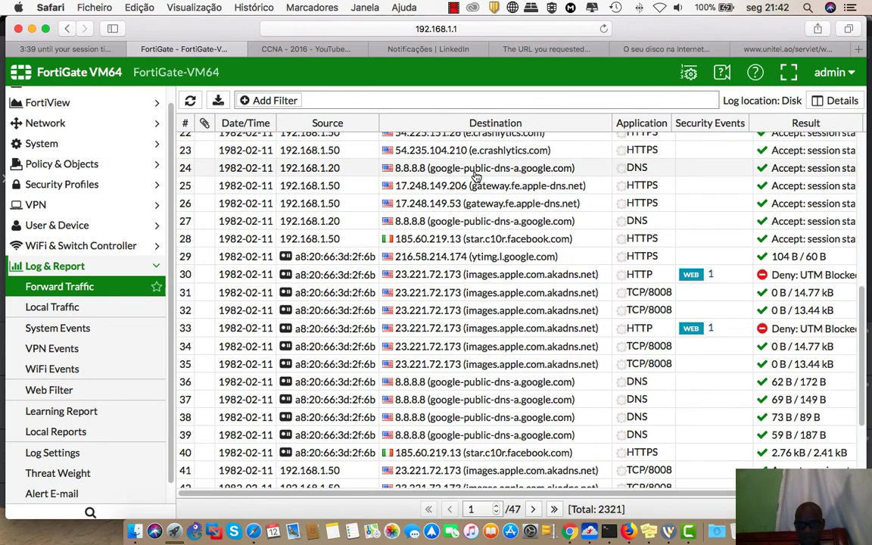
scroll(476, 177, "up", 1)
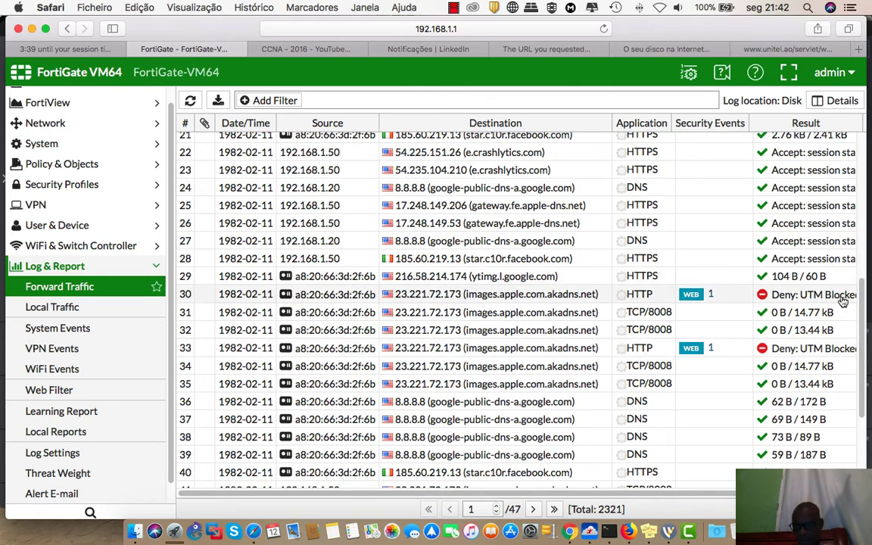
left_click(190, 294)
scroll(300, 443, "right", 5)
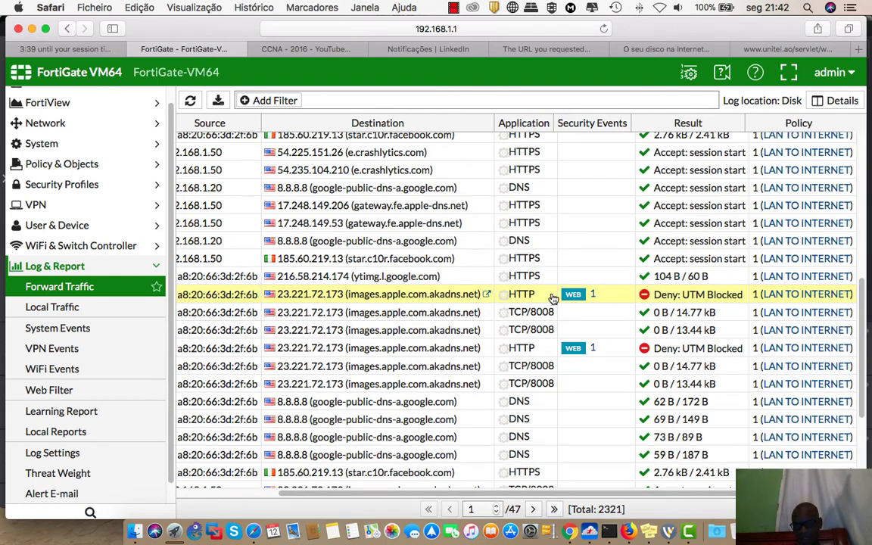
Switch to the minhateca.com.br page and load its address again to test the filter.
left_click(321, 50)
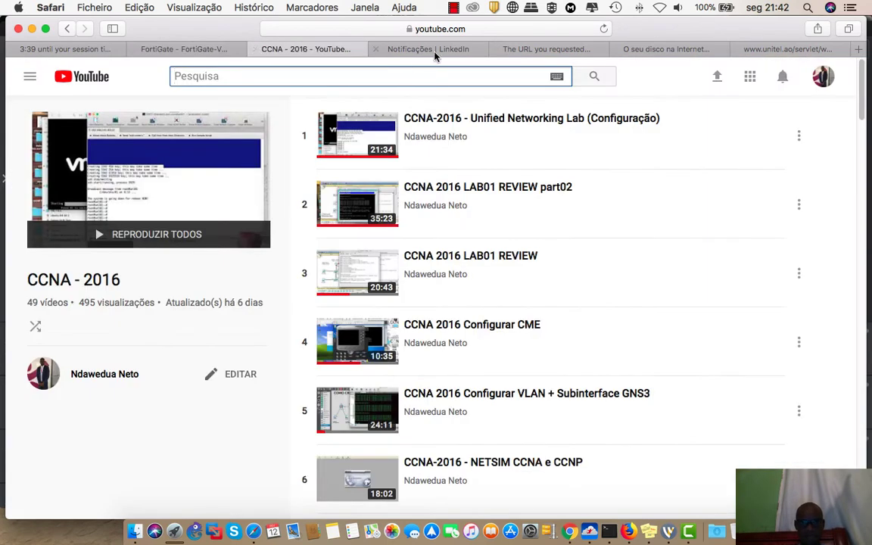
left_click(392, 47)
left_click(514, 49)
left_click(621, 49)
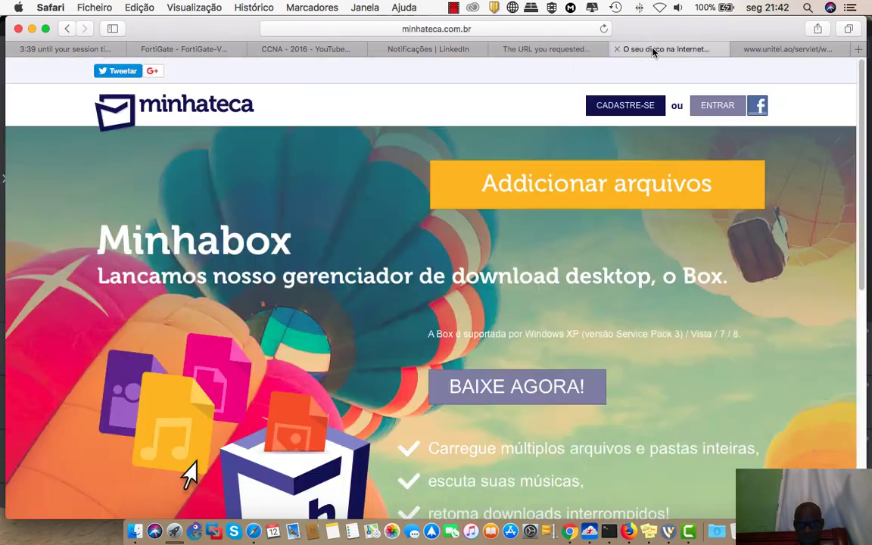
left_click(464, 27)
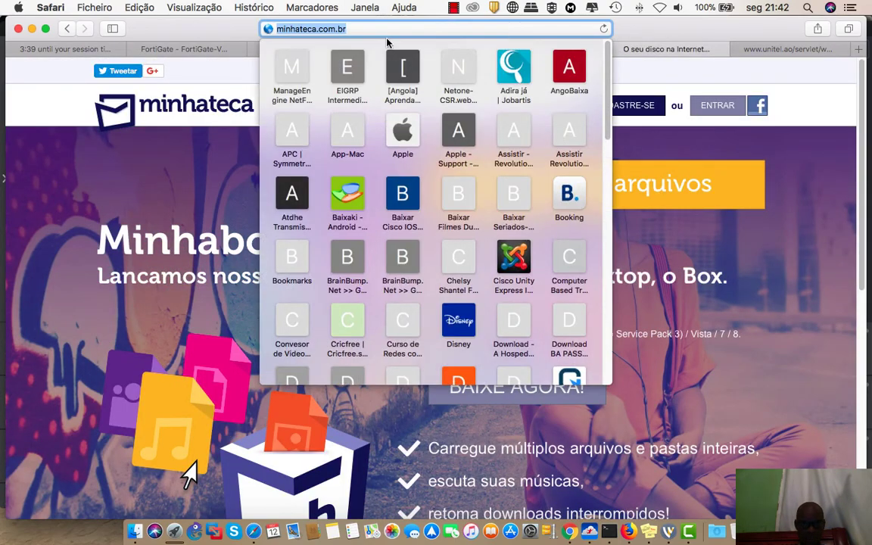
key("Return")
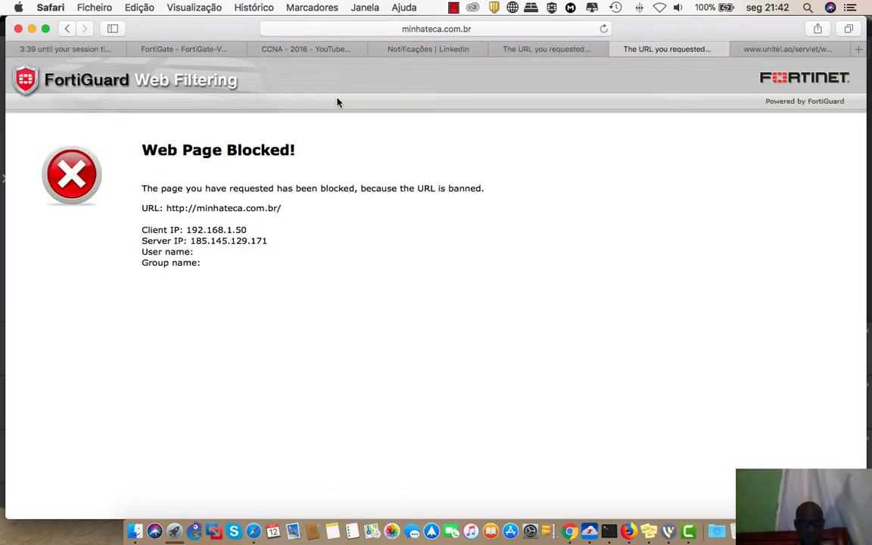
Copy the server IP 185.145.129.171 from the minhateca.com.br block page.
left_click(398, 32)
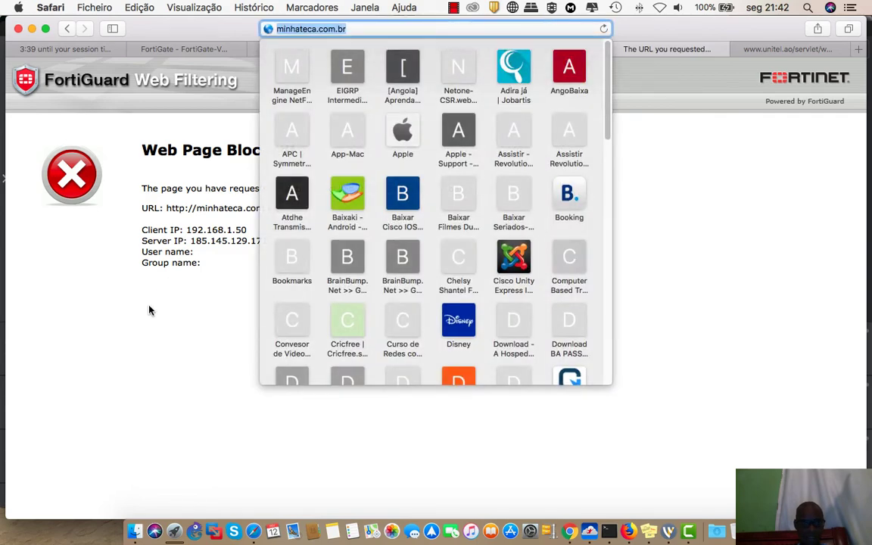
left_click(134, 274)
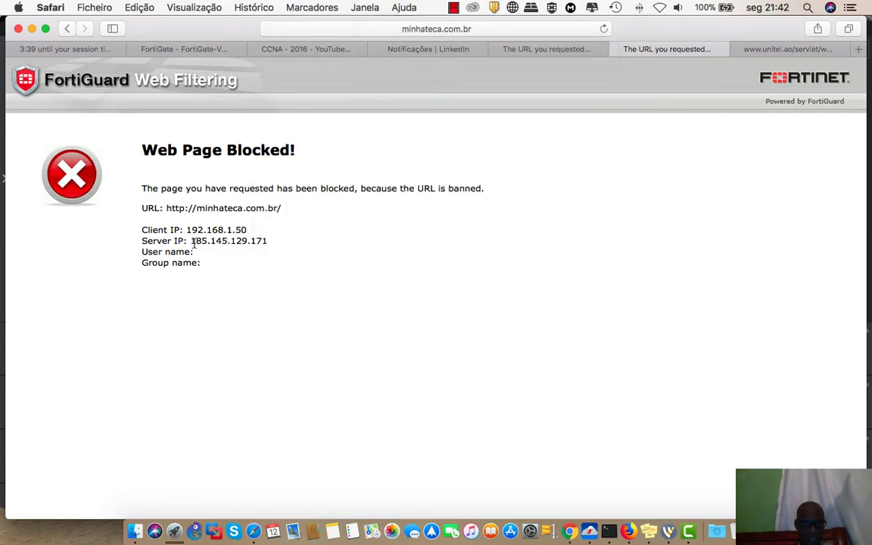
left_click_drag(192, 241, 267, 241)
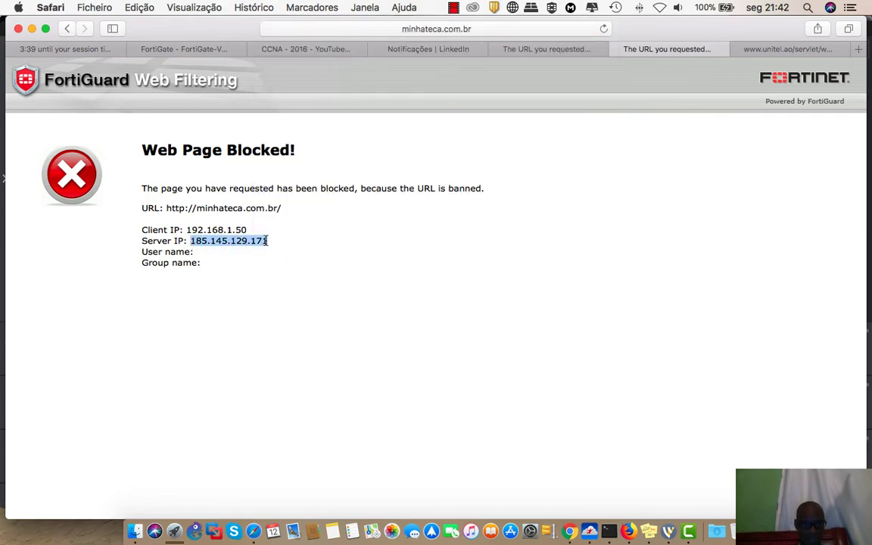
right_click(251, 241)
left_click(267, 282)
Refresh the FortiGate Forward Traffic log to review the minhateca.com.br entries, and download the log.
left_click(181, 50)
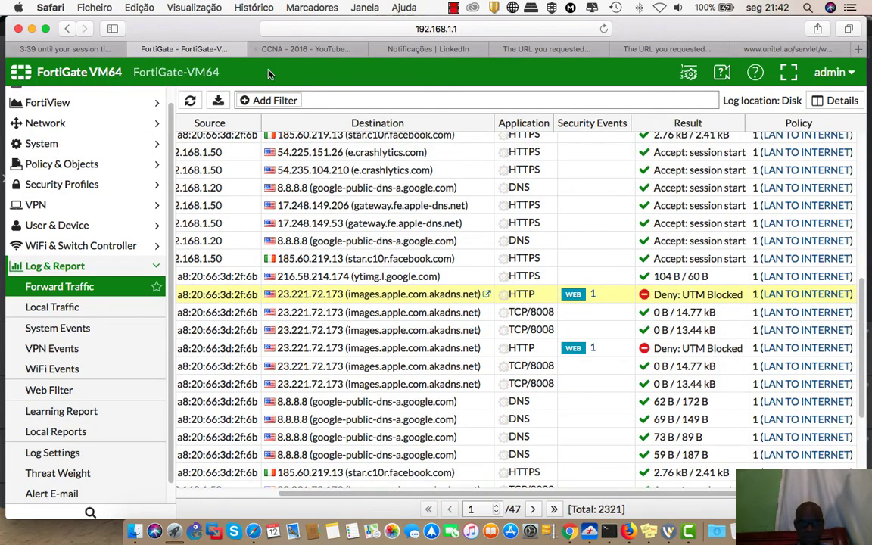
left_click(190, 103)
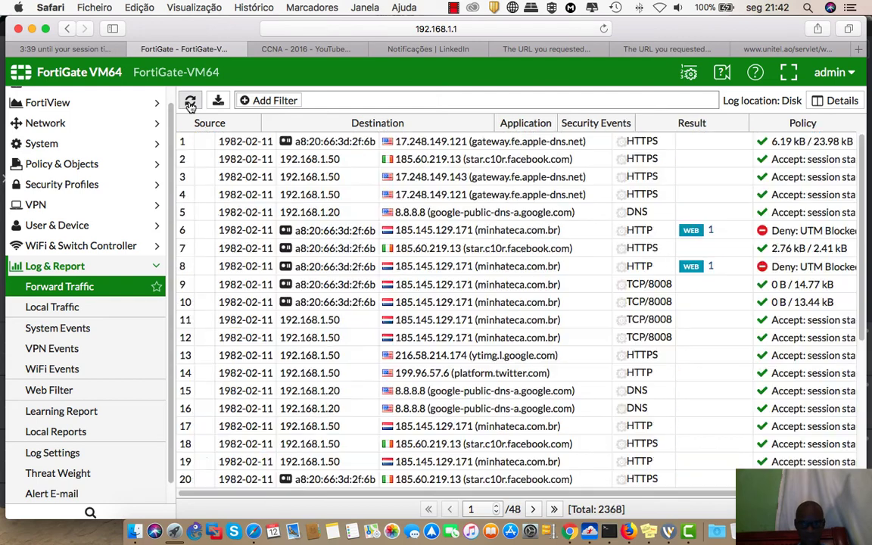
scroll(690, 494, "right", 5)
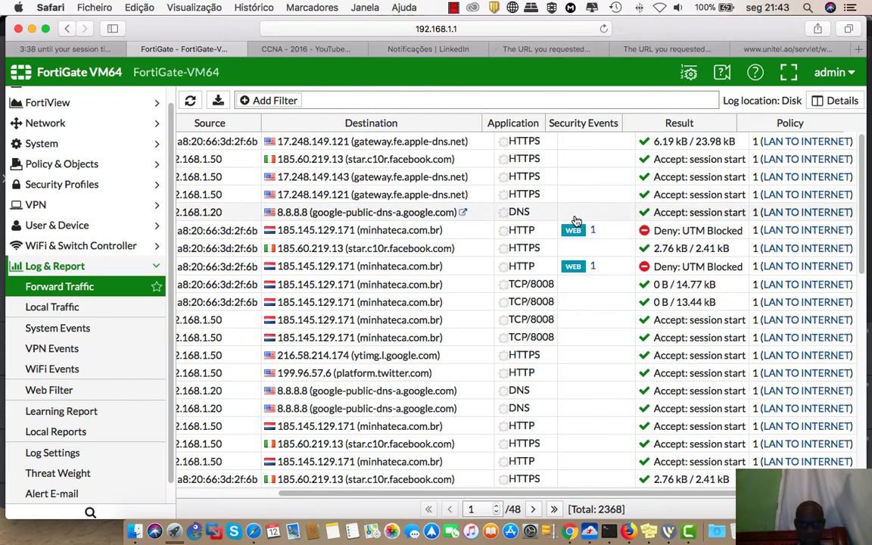
left_click(190, 101)
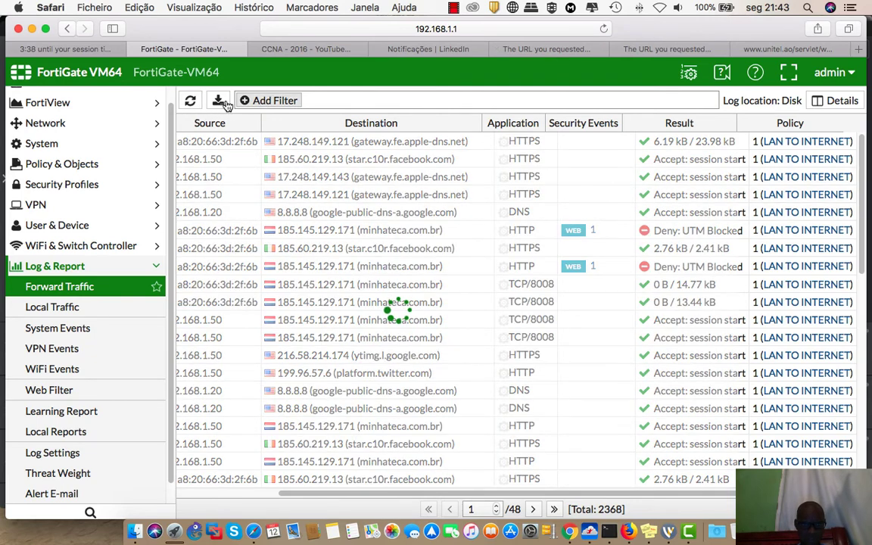
left_click(218, 101)
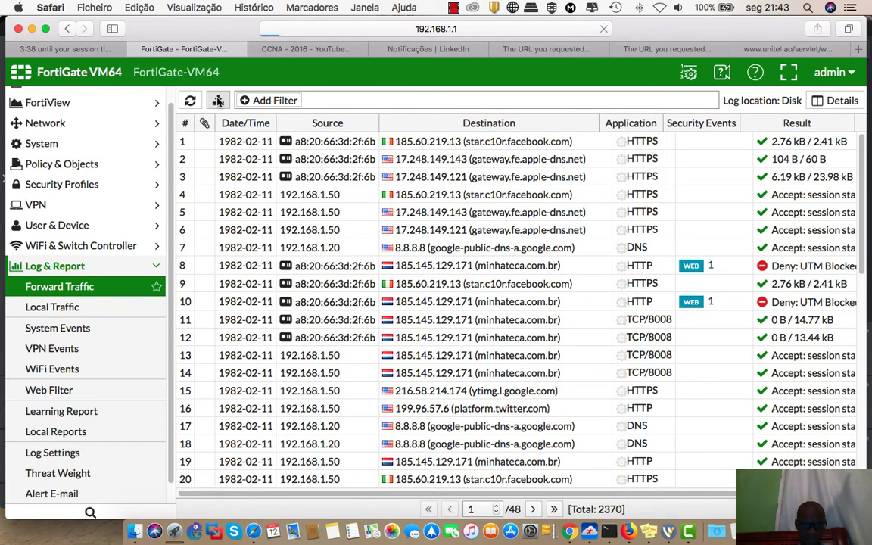
Filter the Forward Traffic log by Destination with the copied IP 185.145.129.171.
left_click(265, 101)
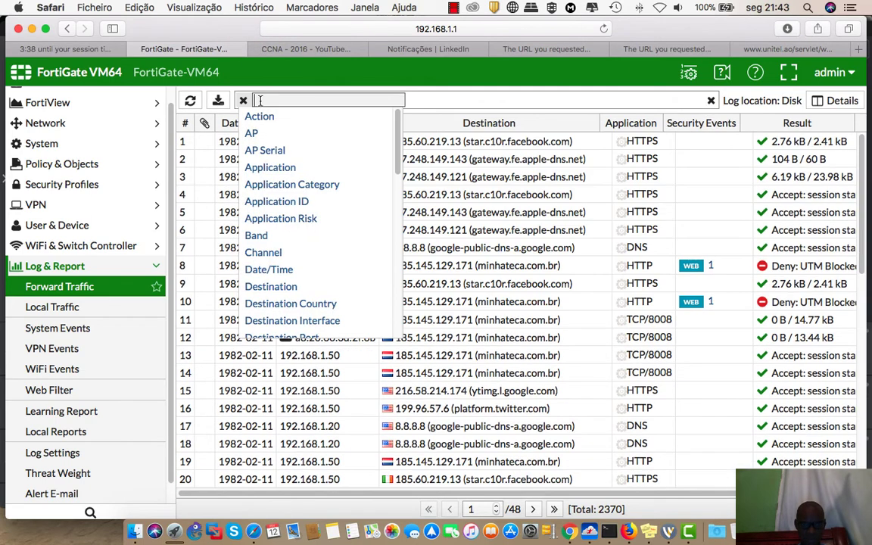
left_click(270, 286)
right_click(352, 102)
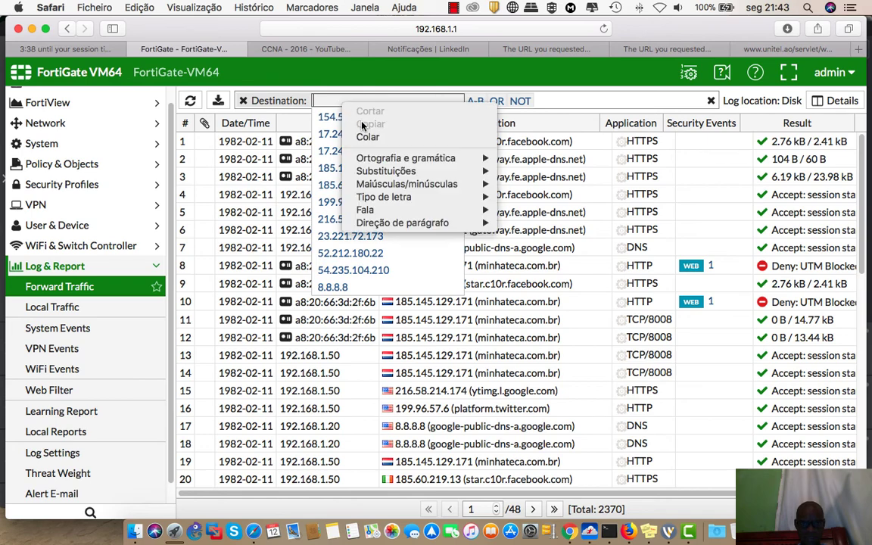
left_click(368, 136)
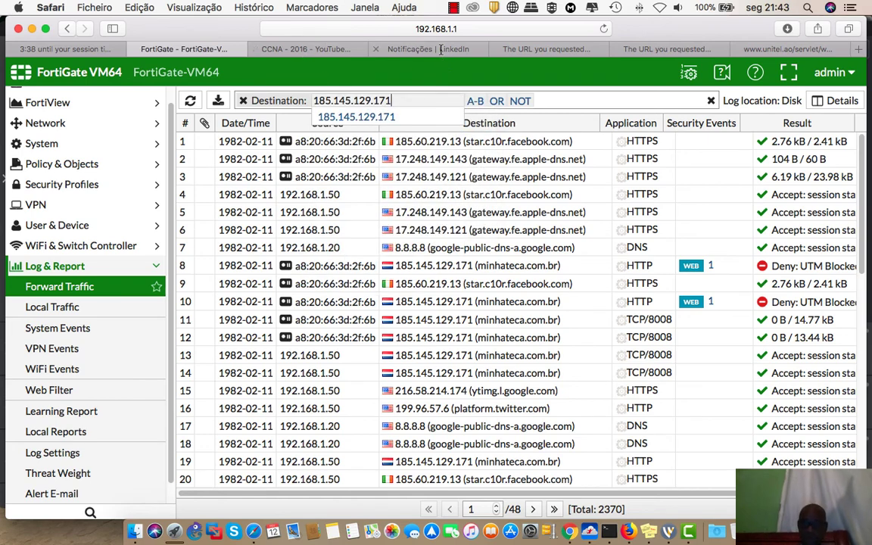
key("Return")
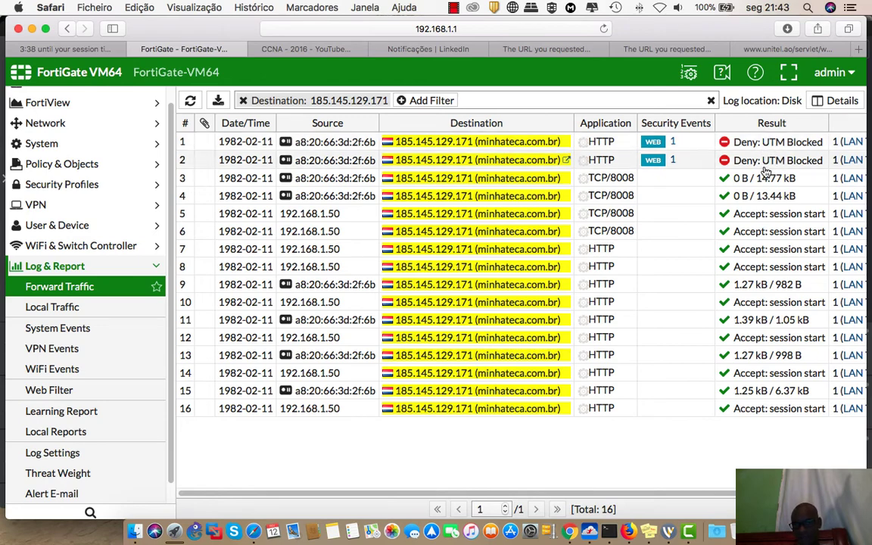
Switch to the unitel.ao page and load its address again to test the filter.
left_click(787, 49)
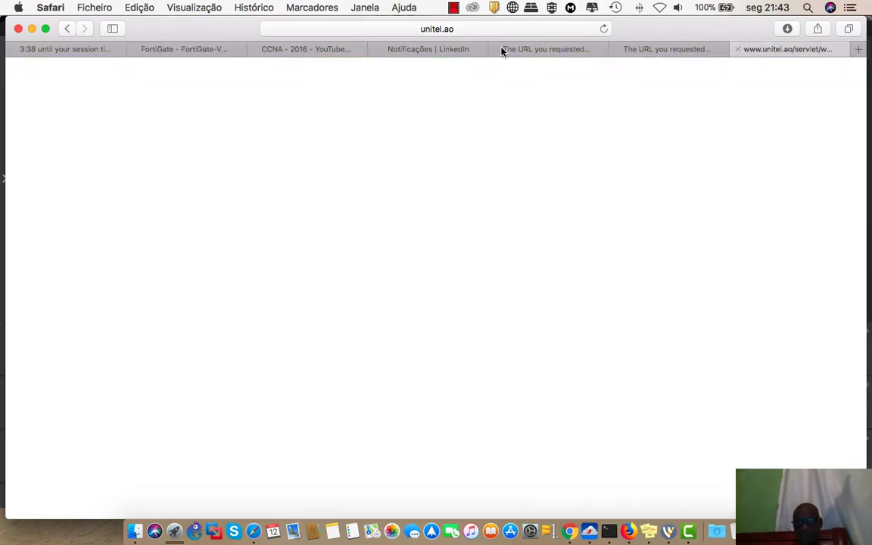
left_click(473, 28)
key("Return")
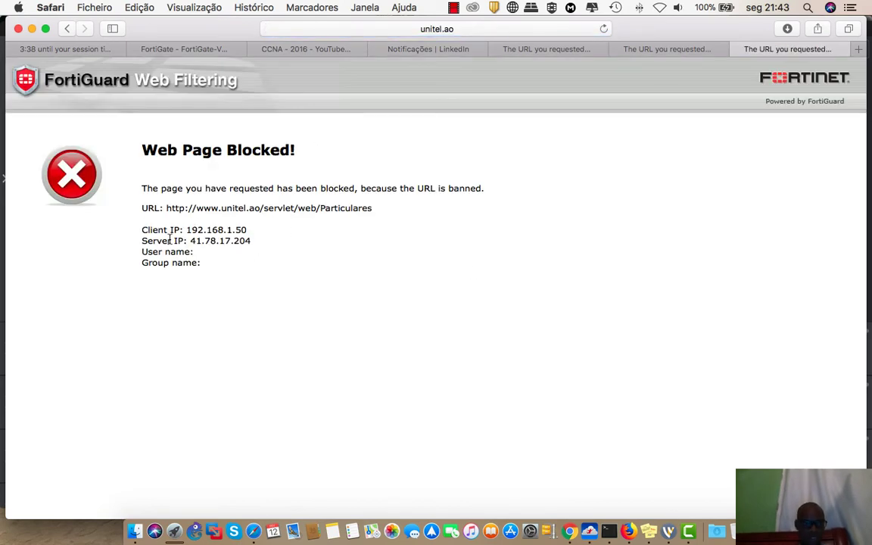
Copy the server IP 41.78.17.204 from the unitel.ao block page.
left_click_drag(192, 240, 225, 241)
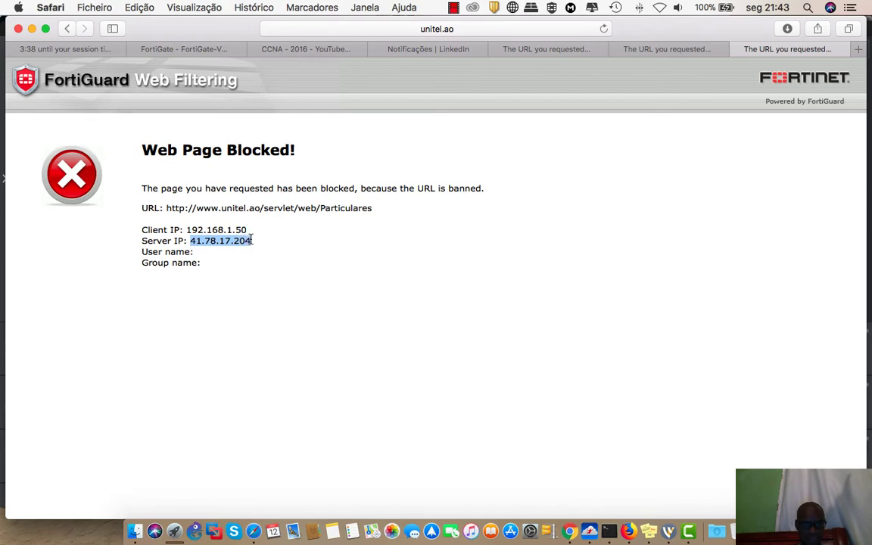
right_click(251, 240)
left_click(250, 279)
Replace the Forward Traffic log's Destination filter with the copied unitel.ao server IP 41.78.17.204.
left_click(215, 51)
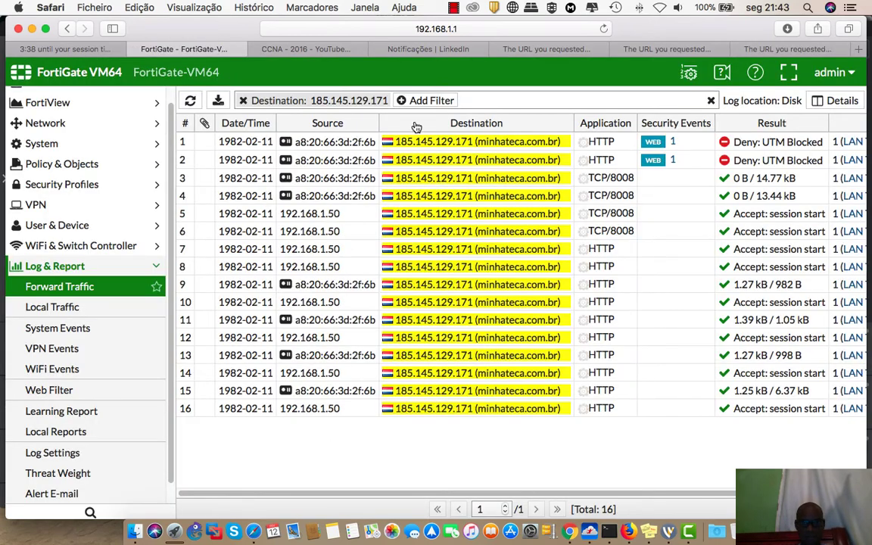
left_click(244, 101)
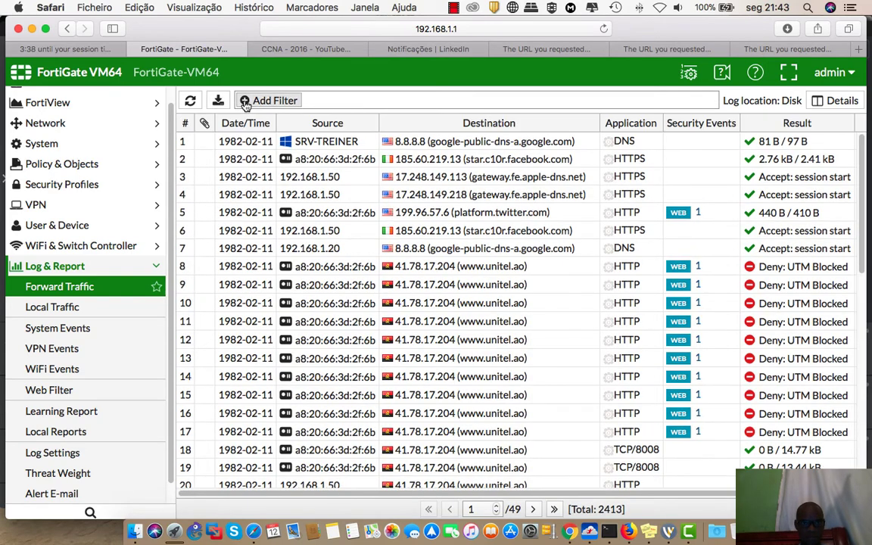
left_click(238, 100)
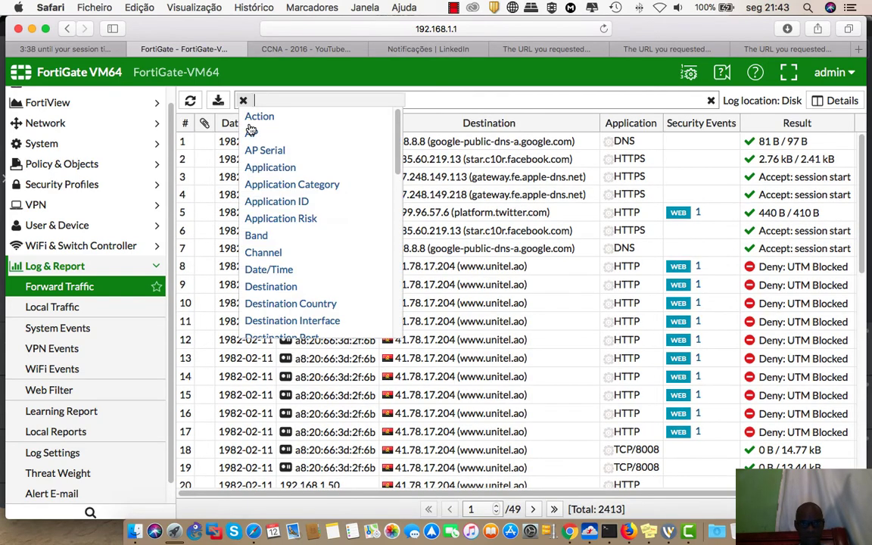
left_click(270, 286)
right_click(326, 105)
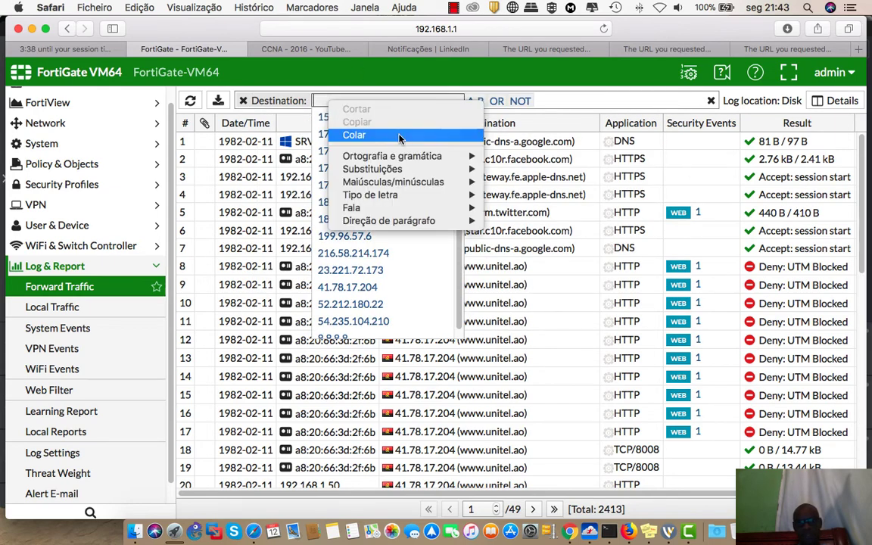
left_click(352, 121)
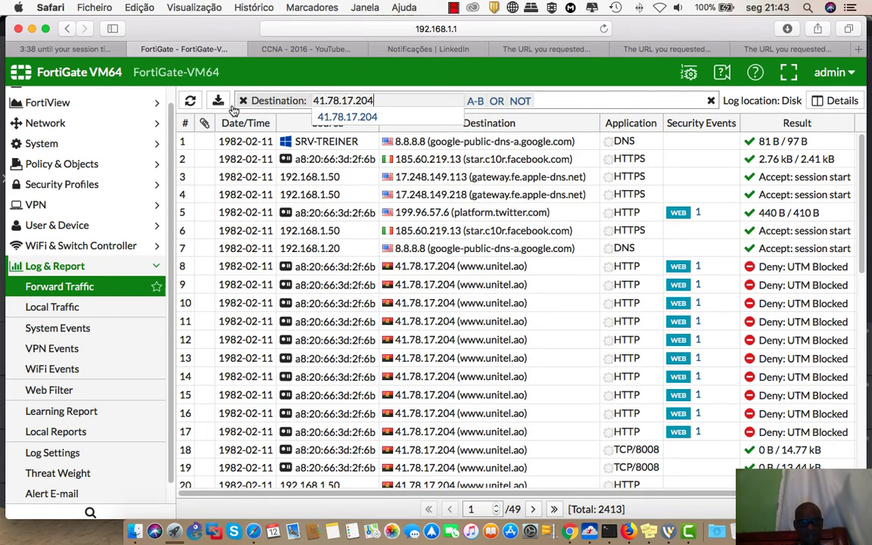
key("Return")
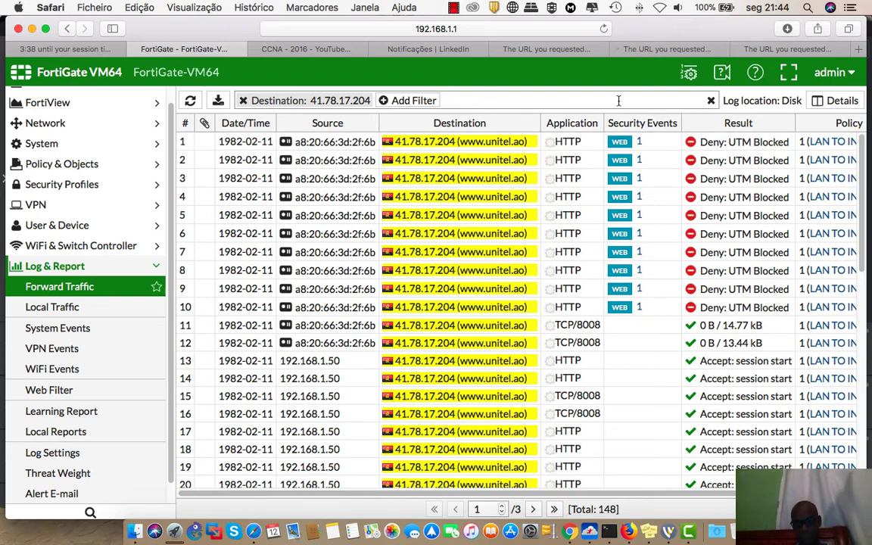
left_click(632, 47)
left_click(765, 50)
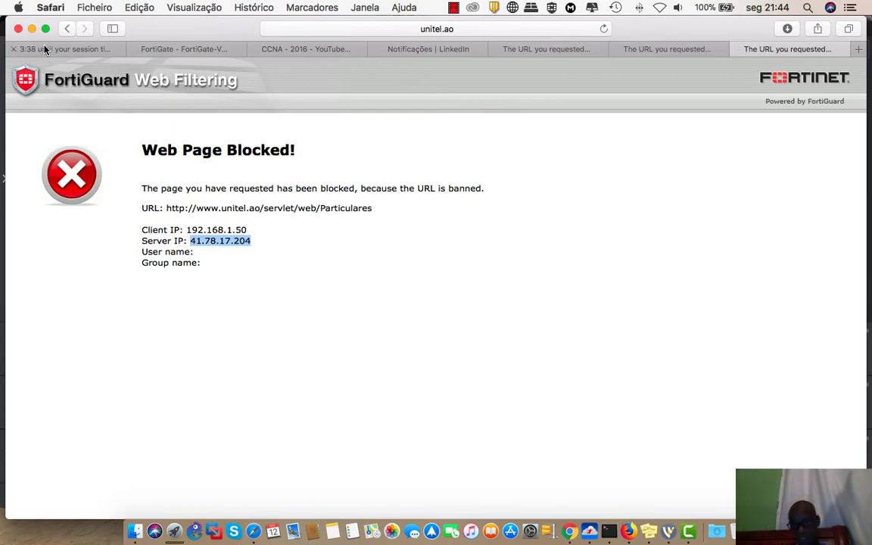
left_click(168, 47)
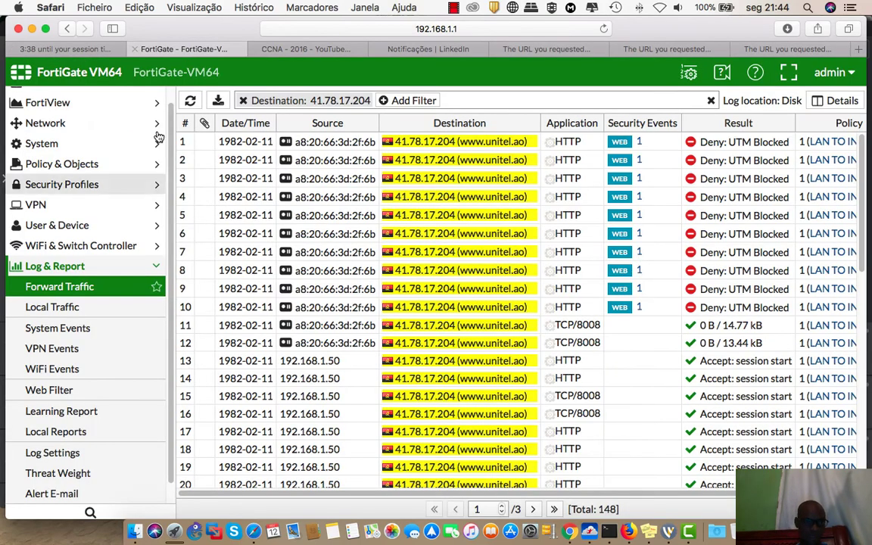
Disable the Web Filter profile in the LAN TO INTERNET IPv4 policy and save the policy.
left_click(87, 164)
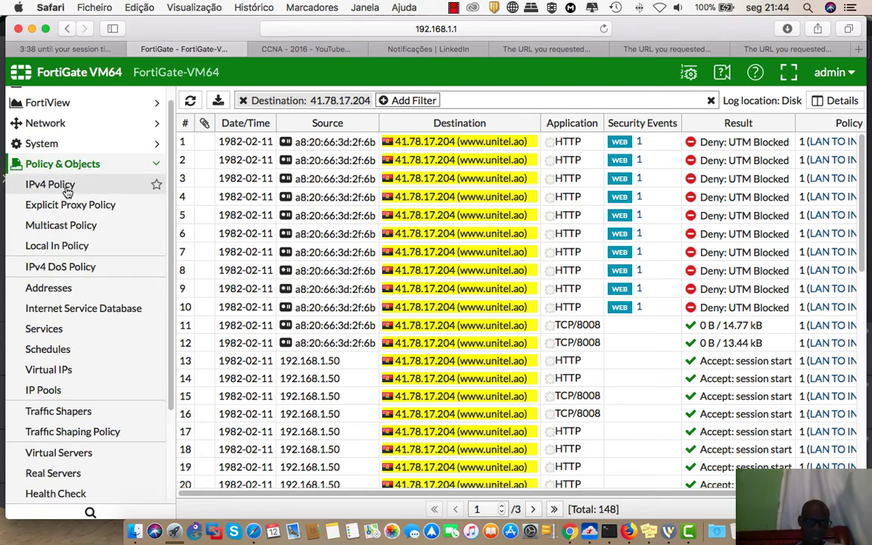
left_click(66, 190)
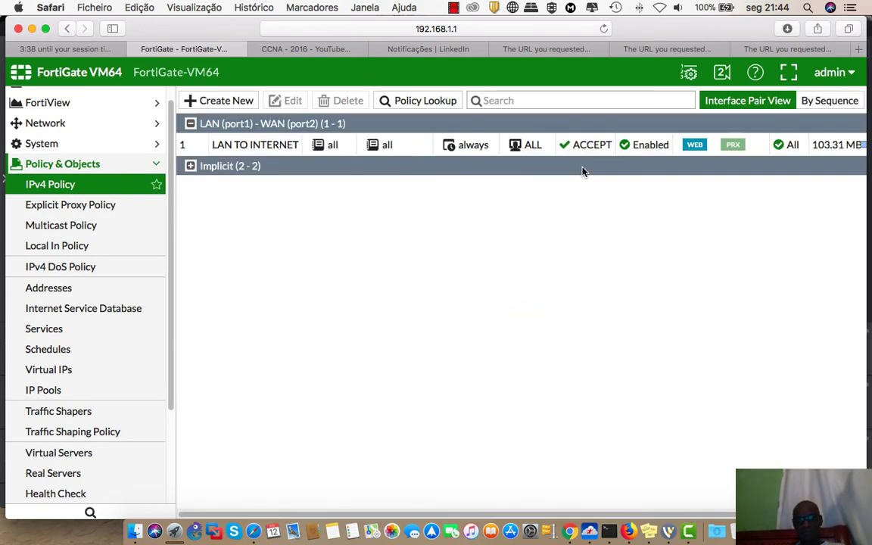
right_click(703, 162)
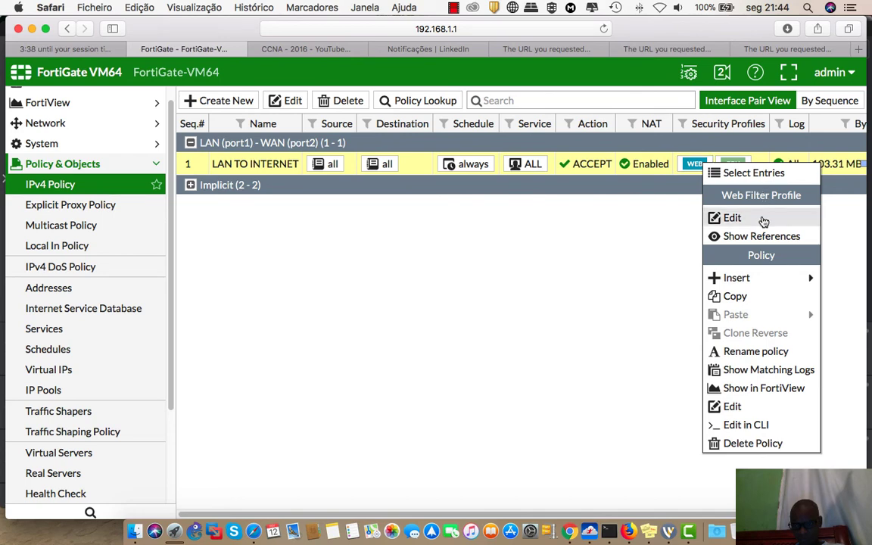
left_click(207, 167)
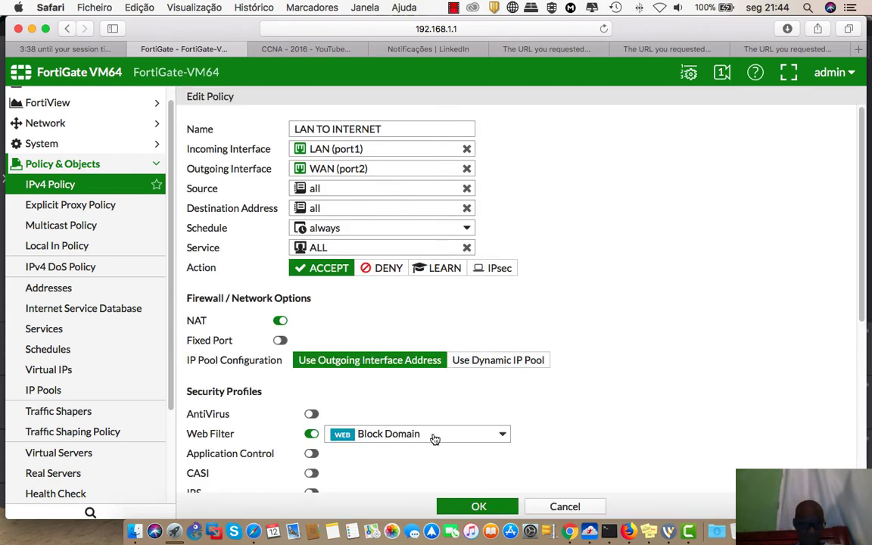
scroll(435, 440, "down", 3)
left_click(311, 318)
scroll(385, 351, "down", 4)
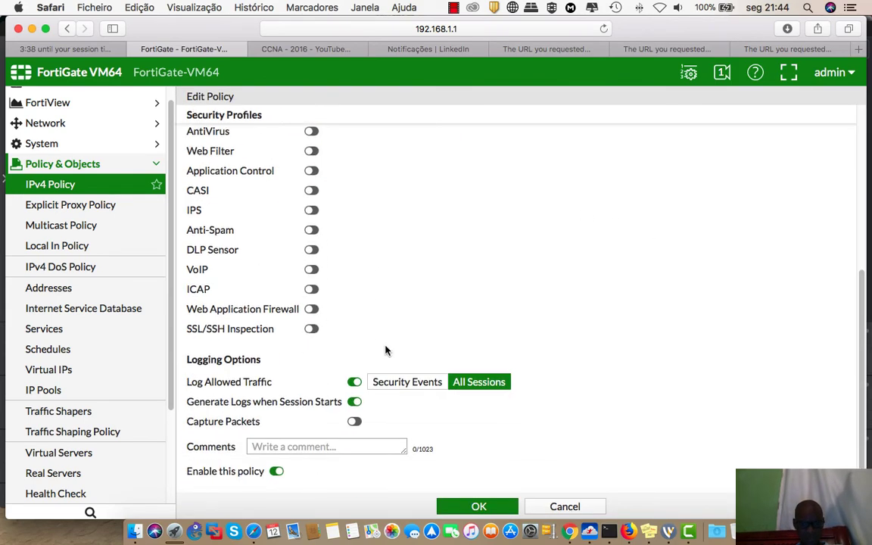
left_click(447, 506)
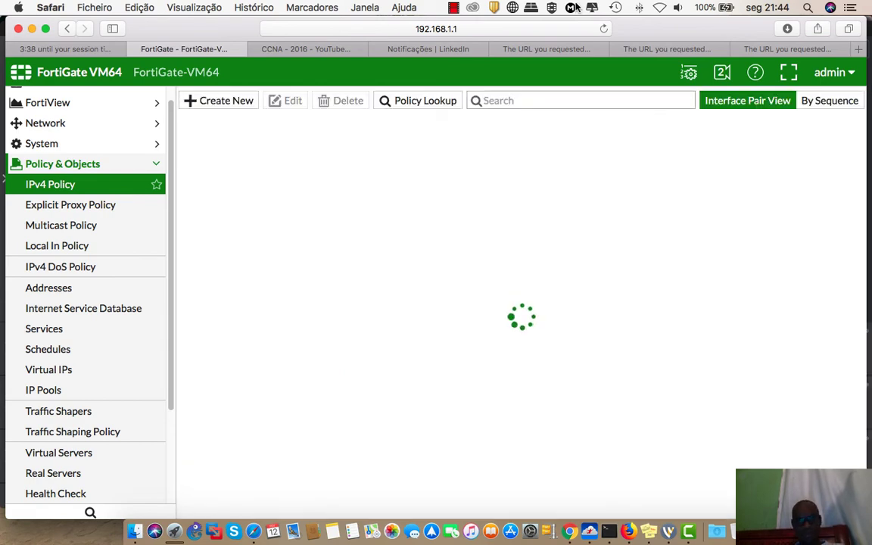
Reload the unitel.ao page to test access without the filter, and review its entries in the refreshed Forward Traffic log.
left_click(810, 49)
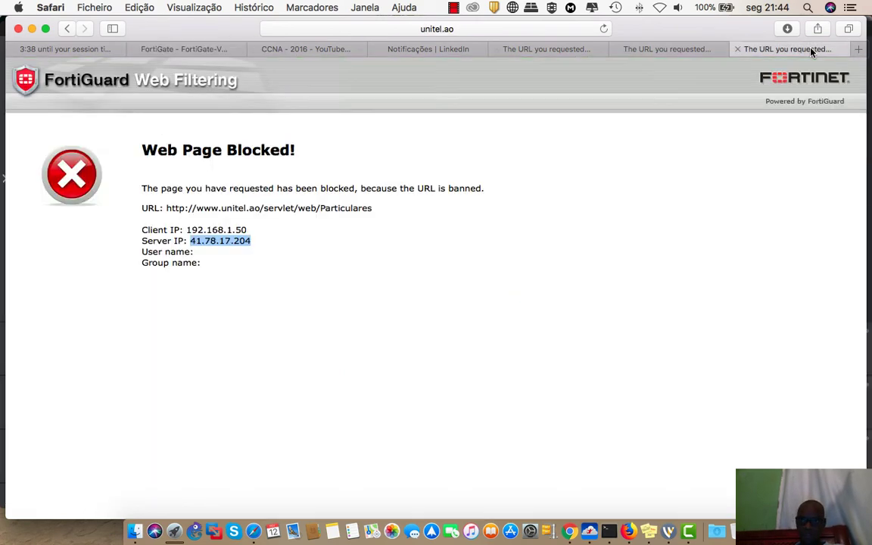
left_click(603, 28)
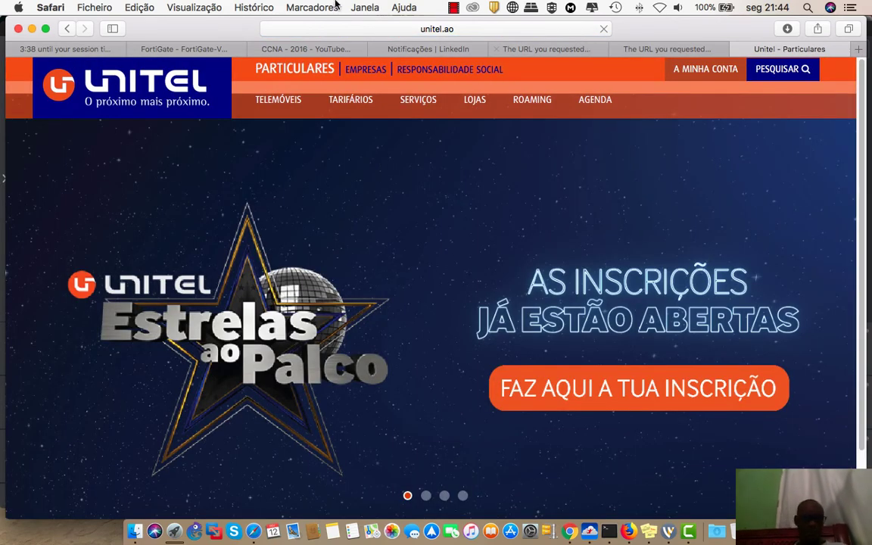
left_click(154, 47)
scroll(98, 343, "down", 3)
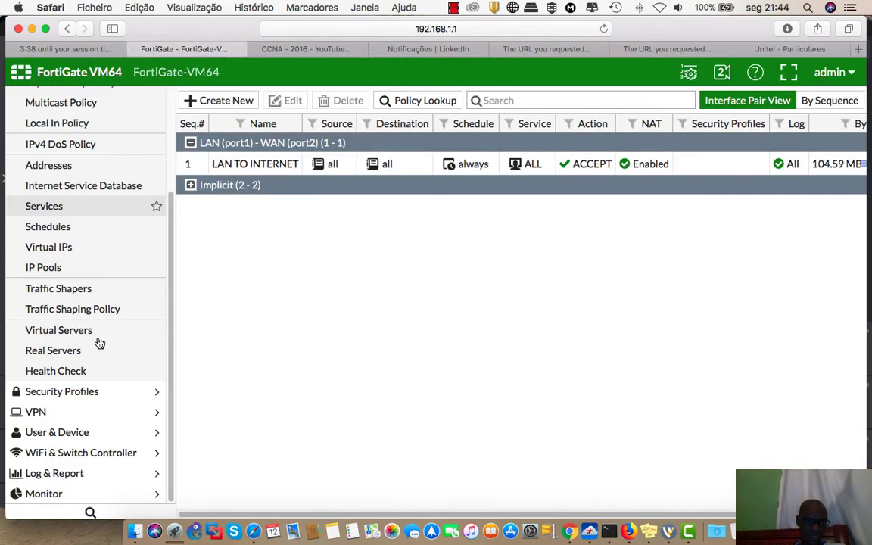
left_click(54, 474)
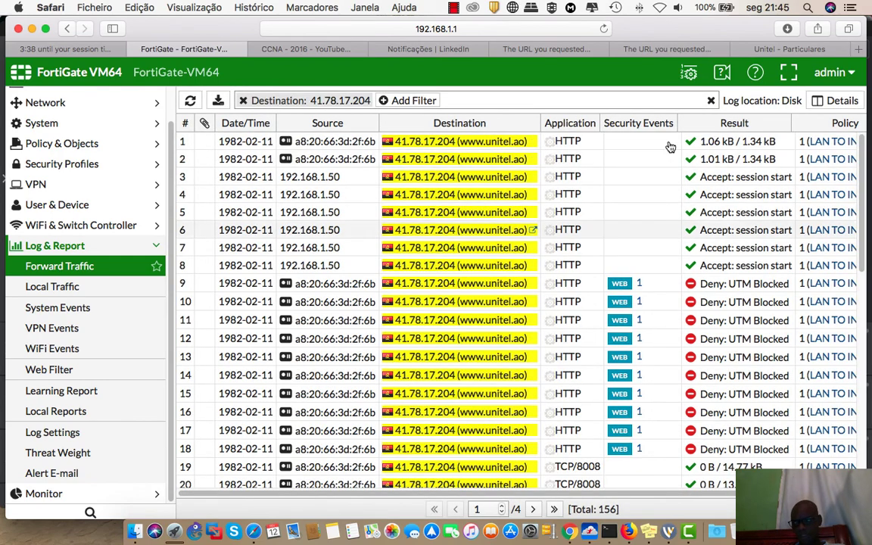
left_click(192, 101)
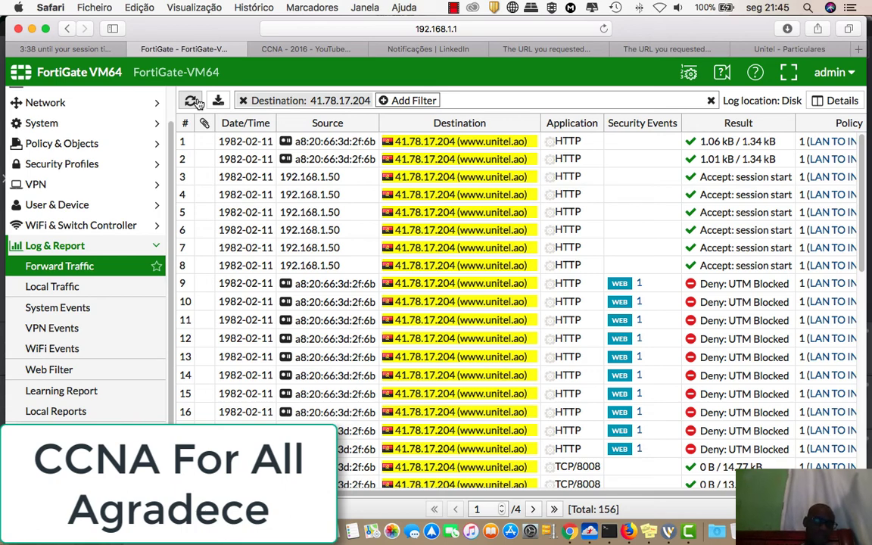
Switch to the YouTube page with the CCNA - 2016 playlist and open the signed-in account's own channel.
left_click(77, 50)
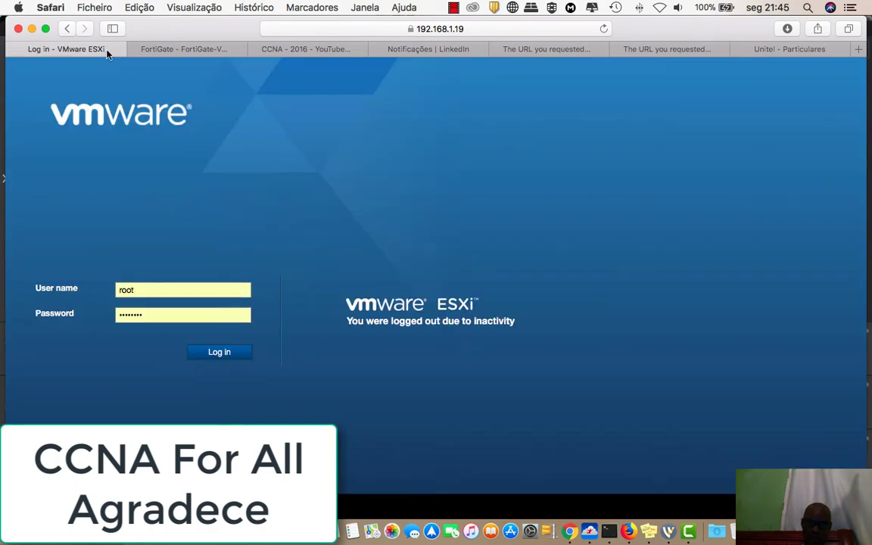
left_click(203, 49)
left_click(297, 50)
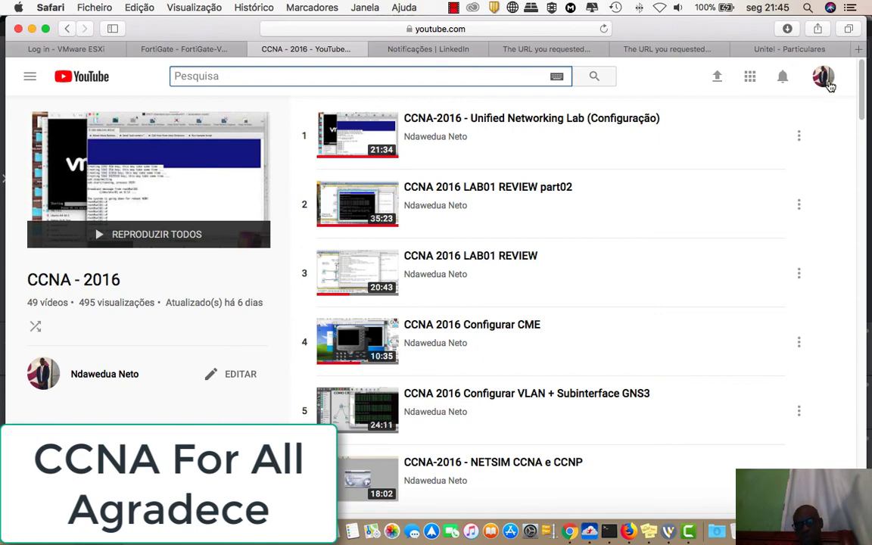
left_click(800, 97)
left_click(823, 76)
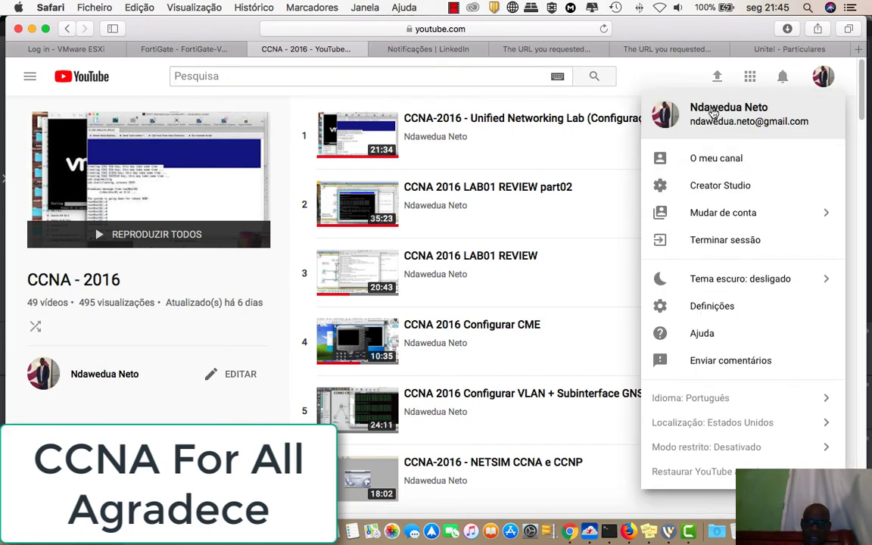
left_click(647, 100)
left_click(637, 132)
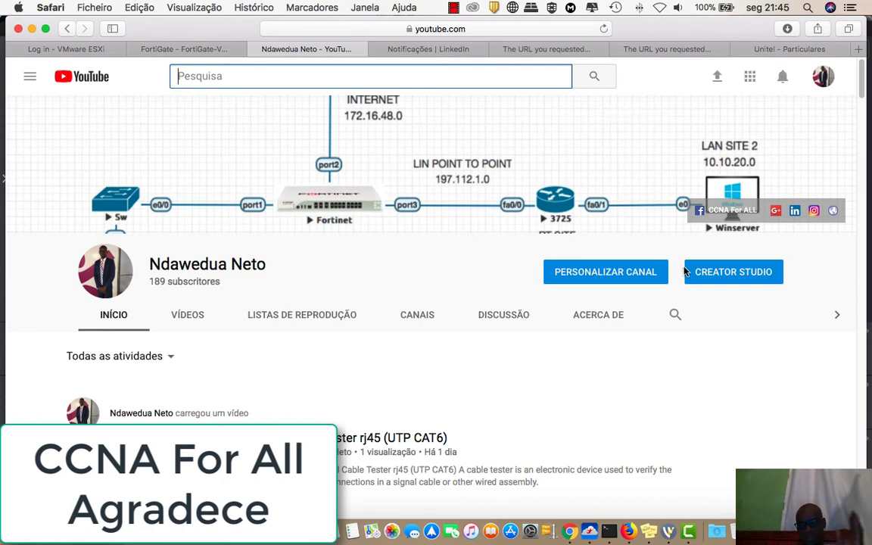
left_click(452, 50)
left_click(542, 50)
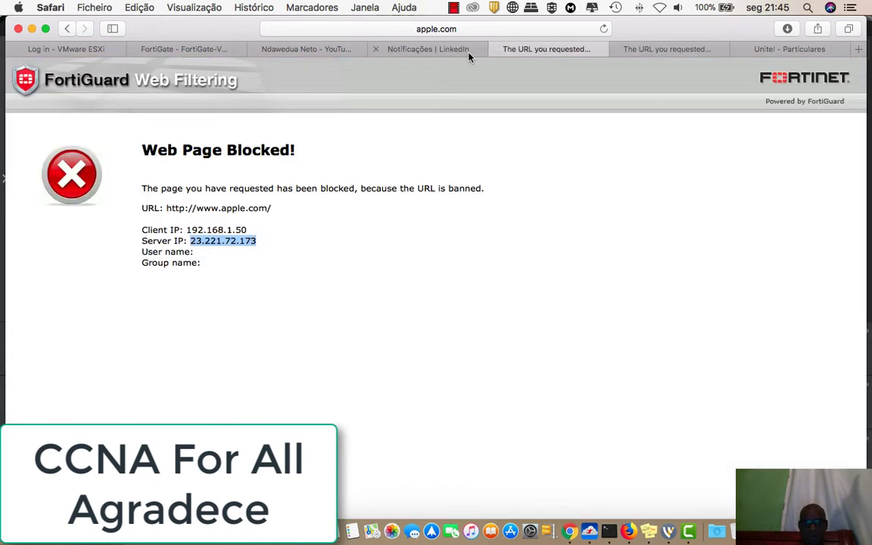
left_click(447, 50)
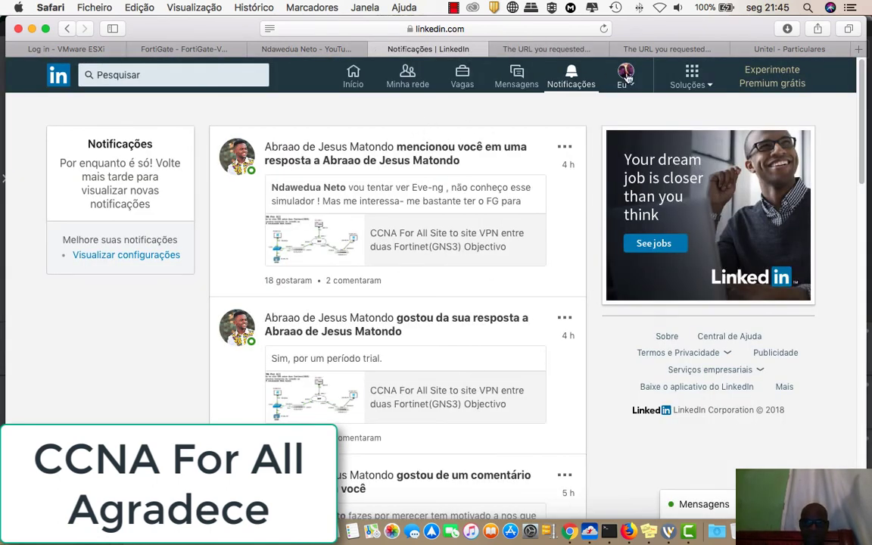
left_click(557, 50)
left_click(643, 51)
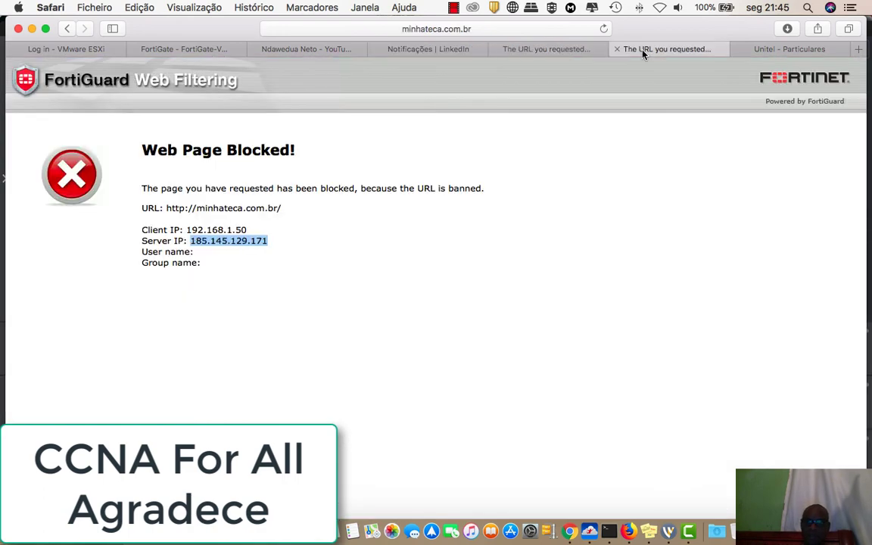
left_click(791, 50)
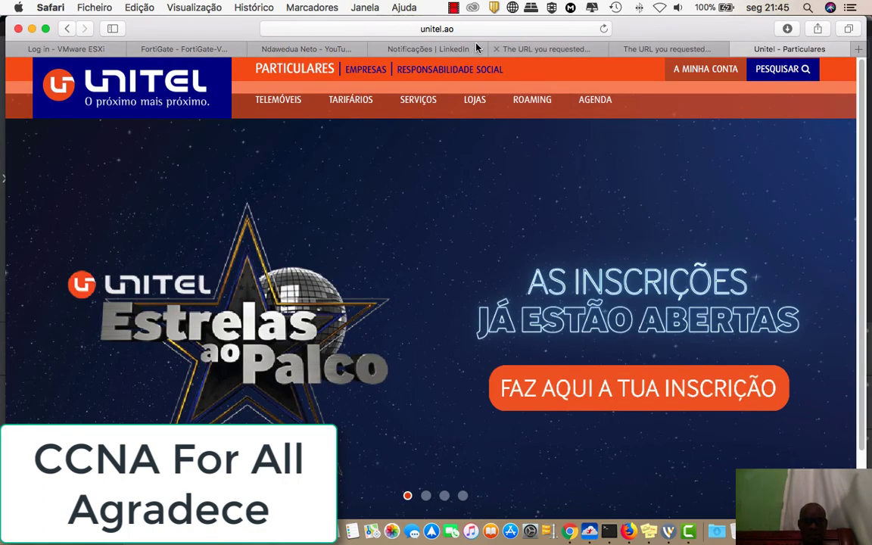
left_click(435, 49)
left_click(504, 28)
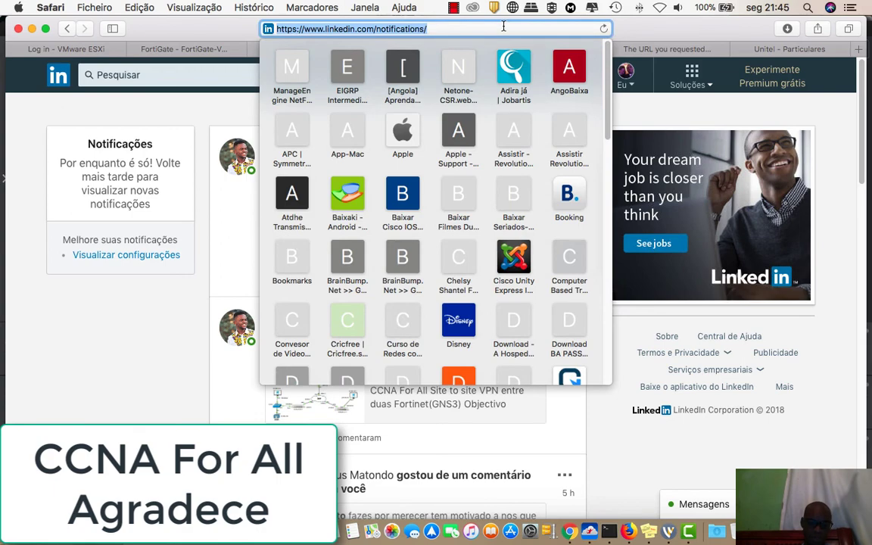
type("cc")
key("BackSpace")
key("BackSpace")
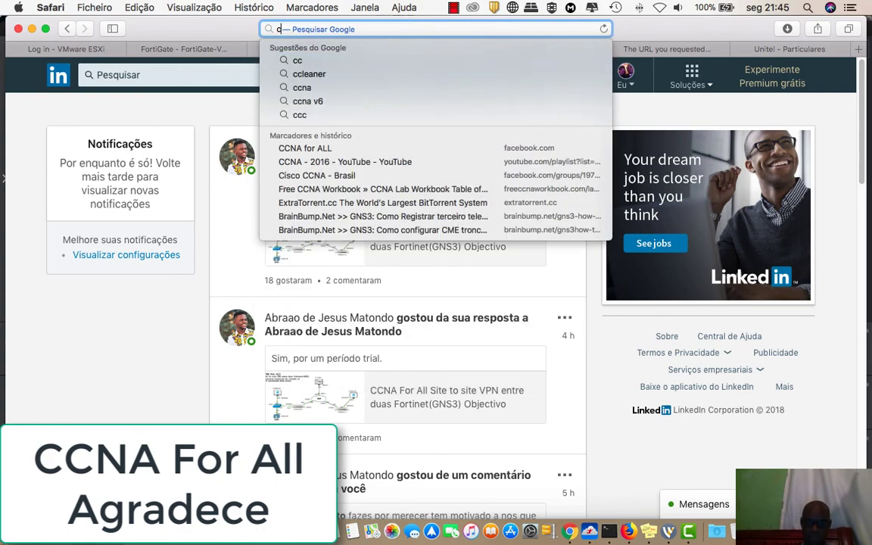
type("face")
key("Return")
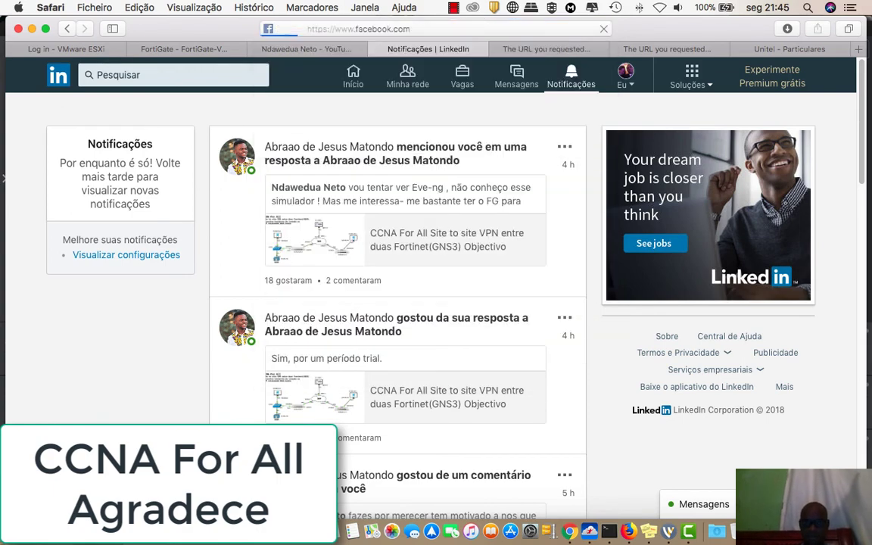